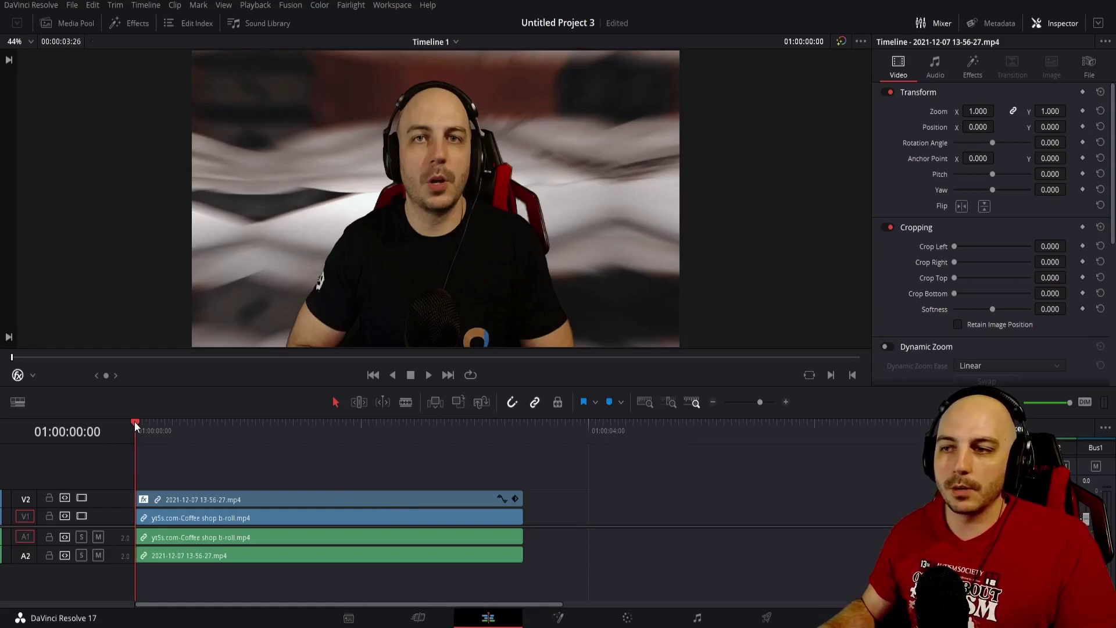
# - Drag a Text+ title from the Titles library onto a new V3 track above the clips and preview it
pyautogui.press('space')
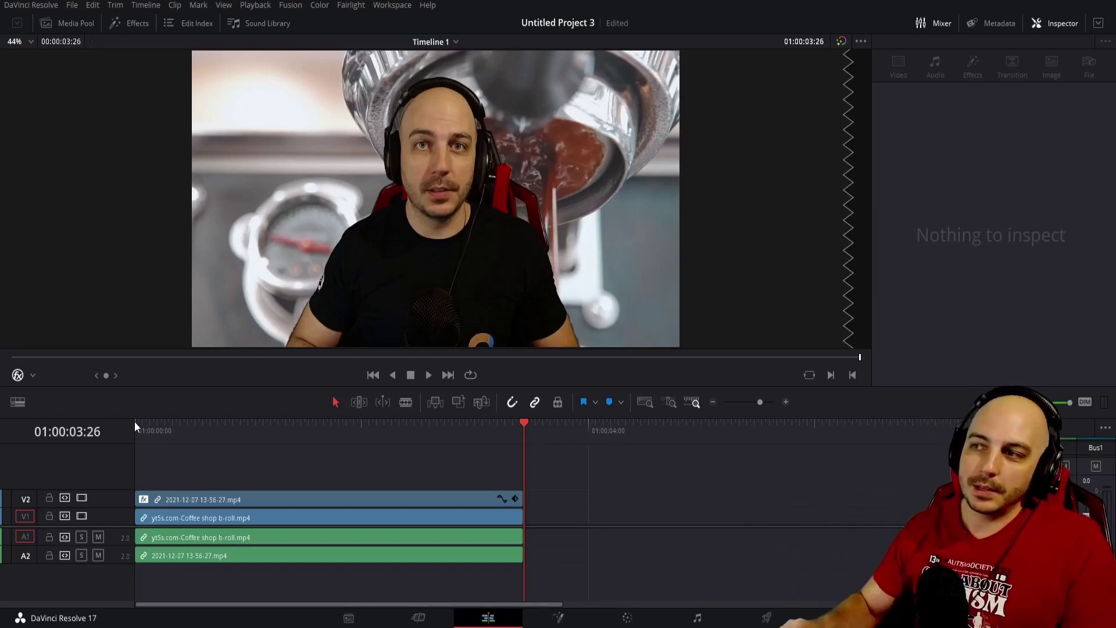
pyautogui.click(135, 433)
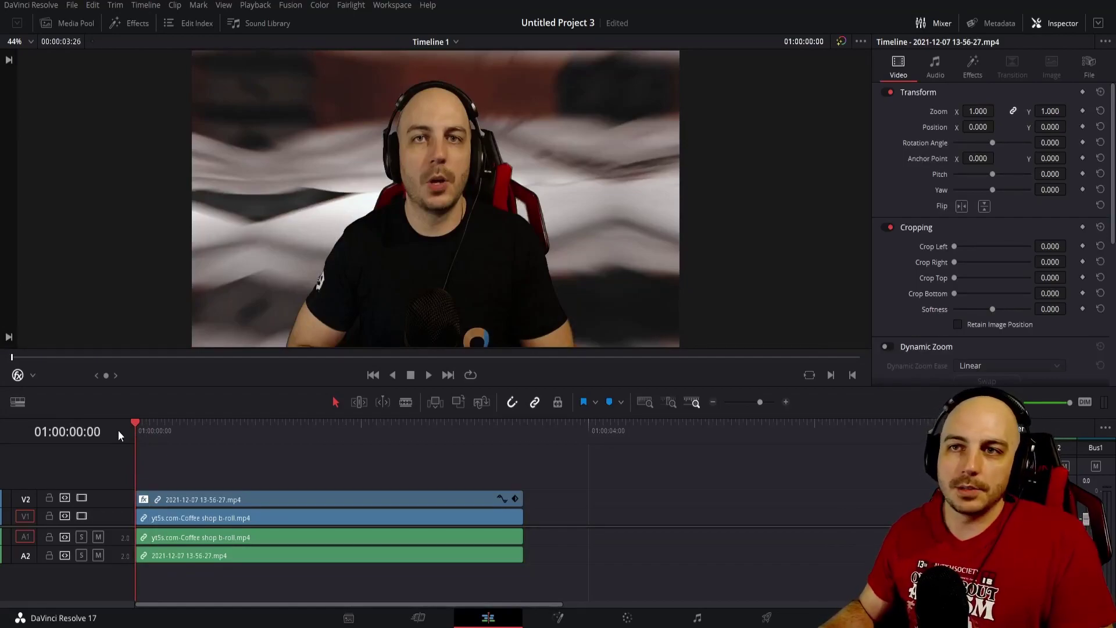
pyautogui.click(132, 30)
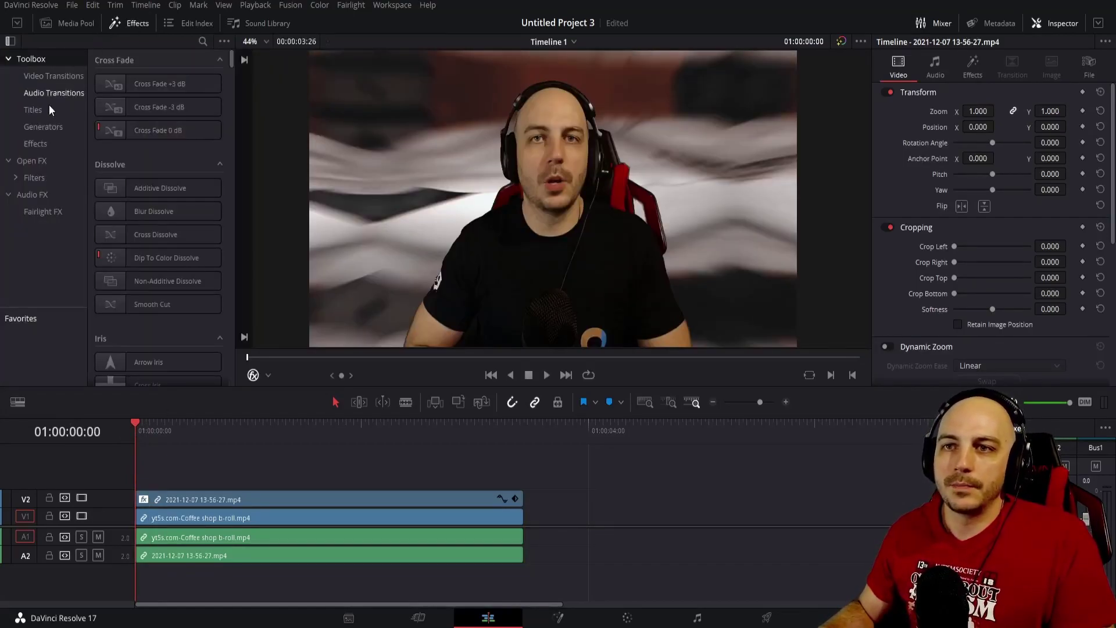
pyautogui.click(49, 110)
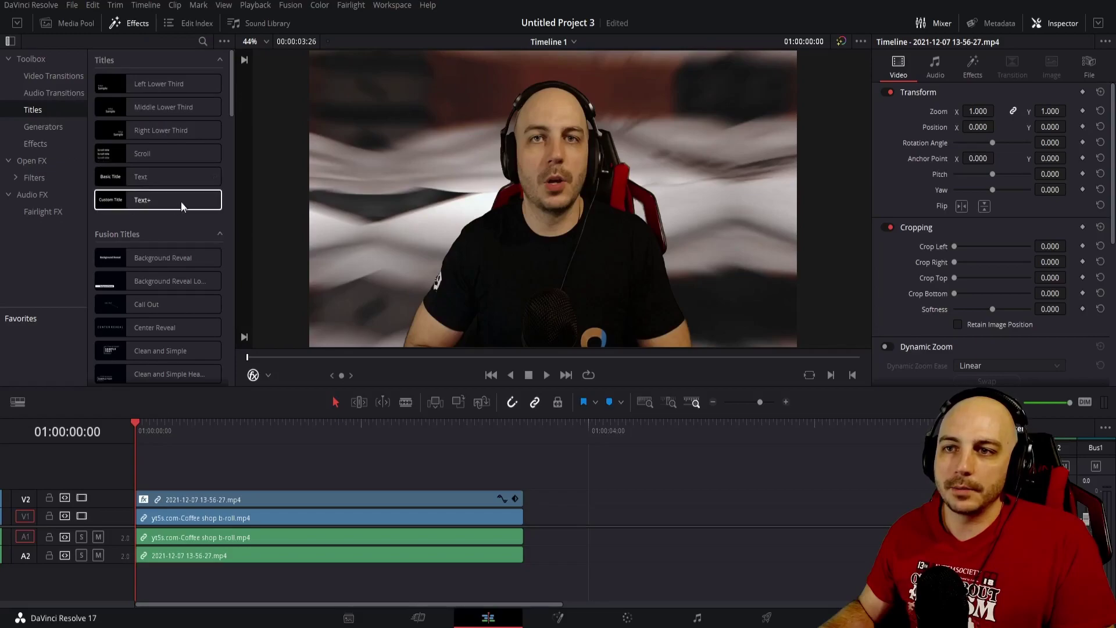
pyautogui.moveTo(135, 200); pyautogui.dragTo(186, 481)
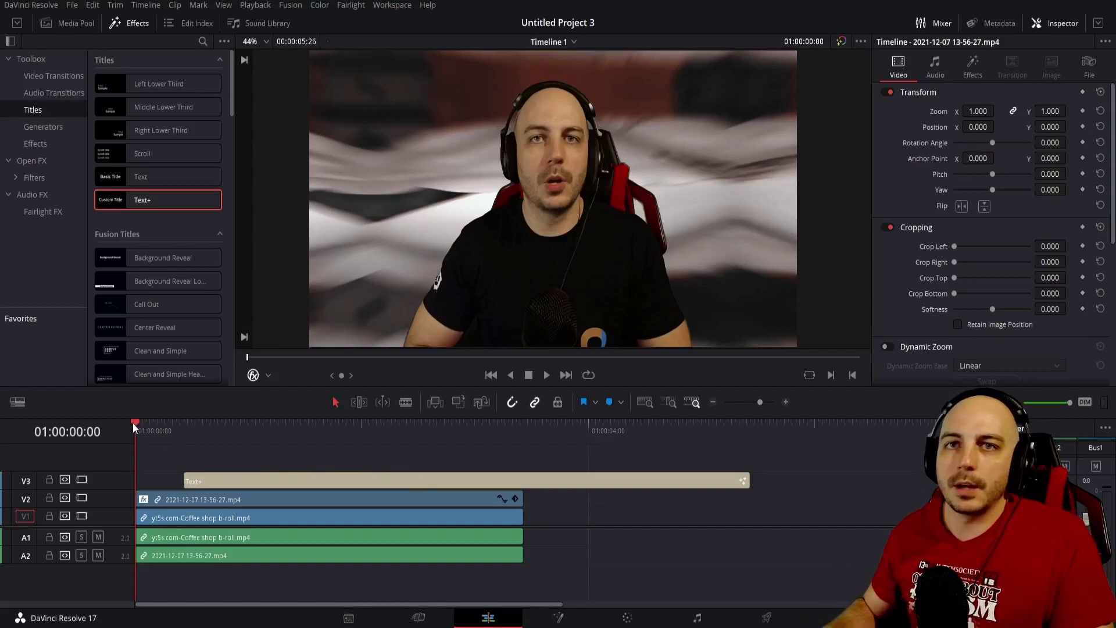
pyautogui.press('space')
# - Slide the Text+ clip left so it starts near the beginning of the timeline, then preview it
pyautogui.press('j')
pyautogui.press('k')
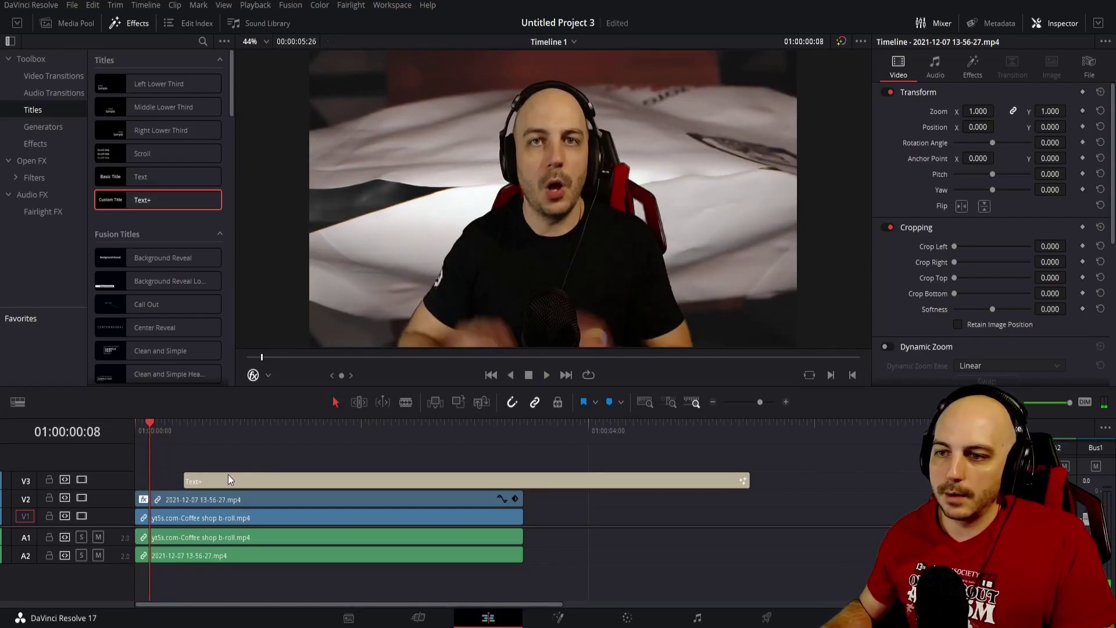
pyautogui.moveTo(228, 478); pyautogui.dragTo(191, 478)
pyautogui.press('Home')
pyautogui.press('space')
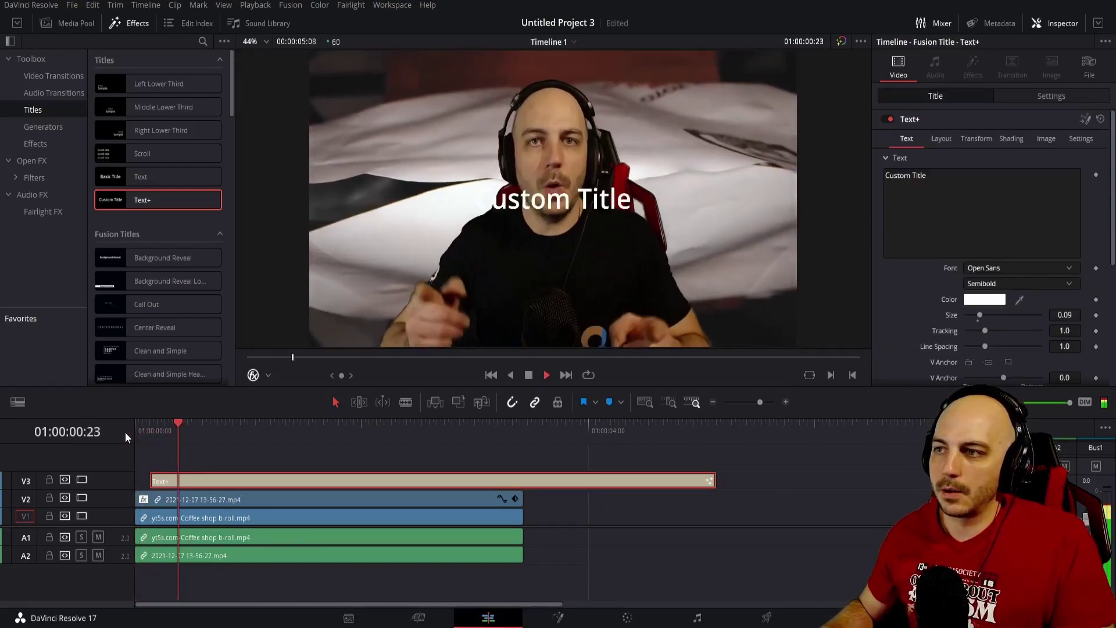
pyautogui.press('space')
# - Change the title text to 'Oh' and its font to Shrikhand Regular
pyautogui.click(954, 182)
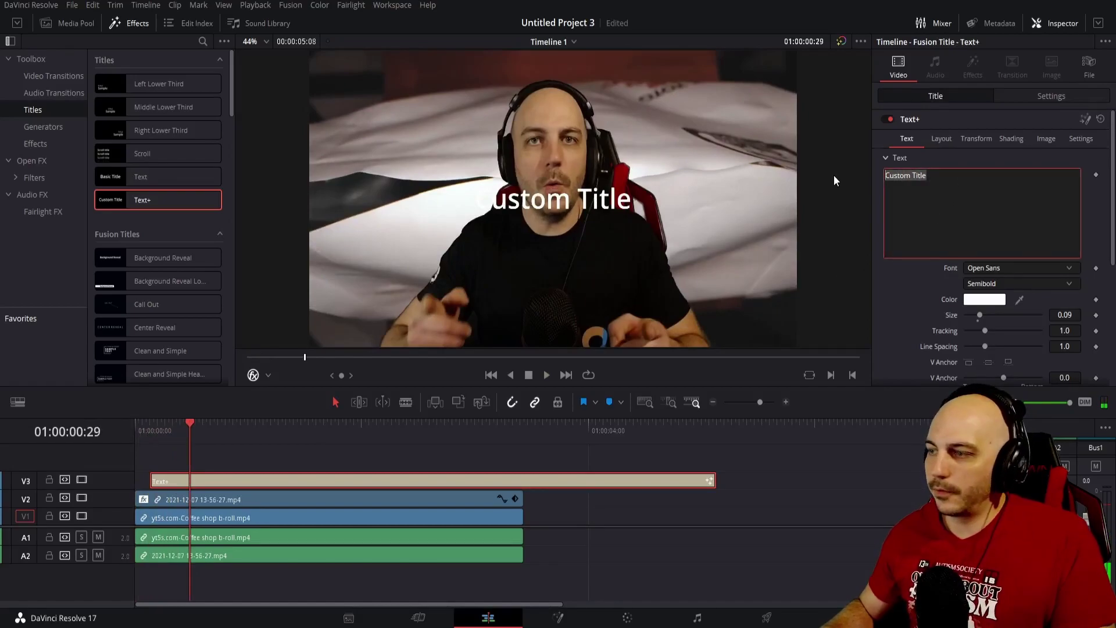
pyautogui.write('O')
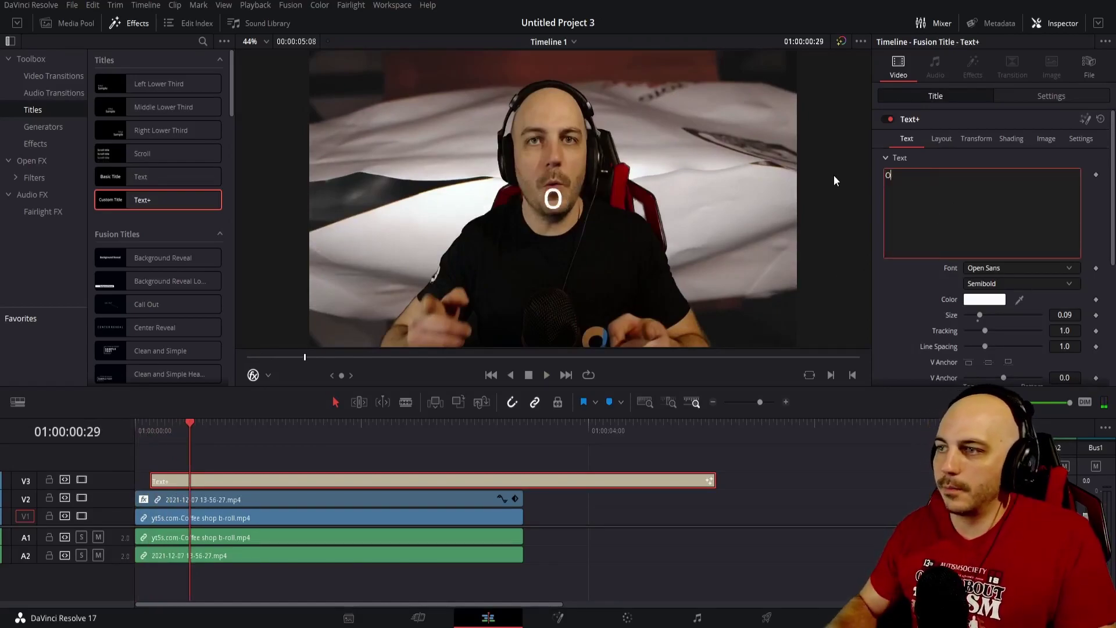
pyautogui.write('h')
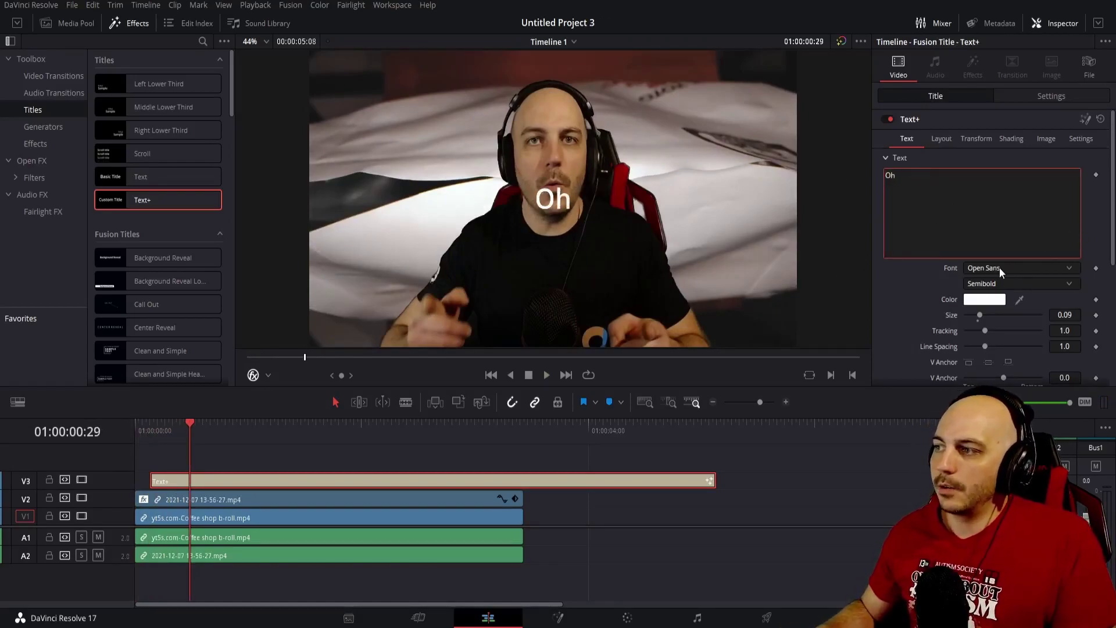
pyautogui.click(999, 267)
pyautogui.click(998, 269)
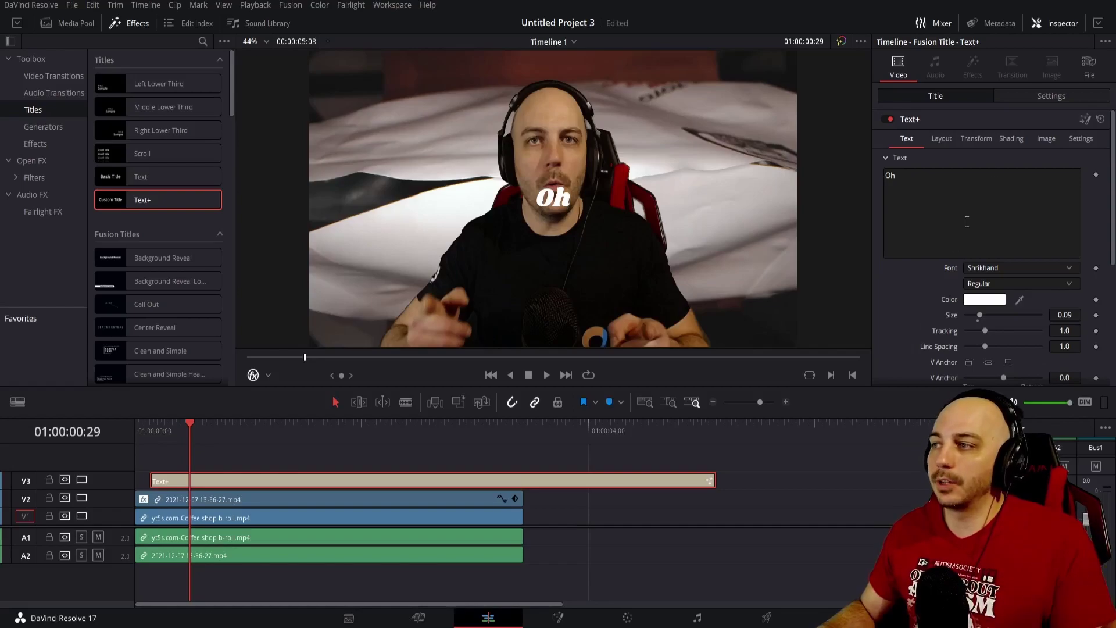
# - Set the Oh title's Zoom to 2.81 and its Position to X -446, Y -400
pyautogui.click(1044, 98)
pyautogui.moveTo(977, 138); pyautogui.dragTo(1014, 138)
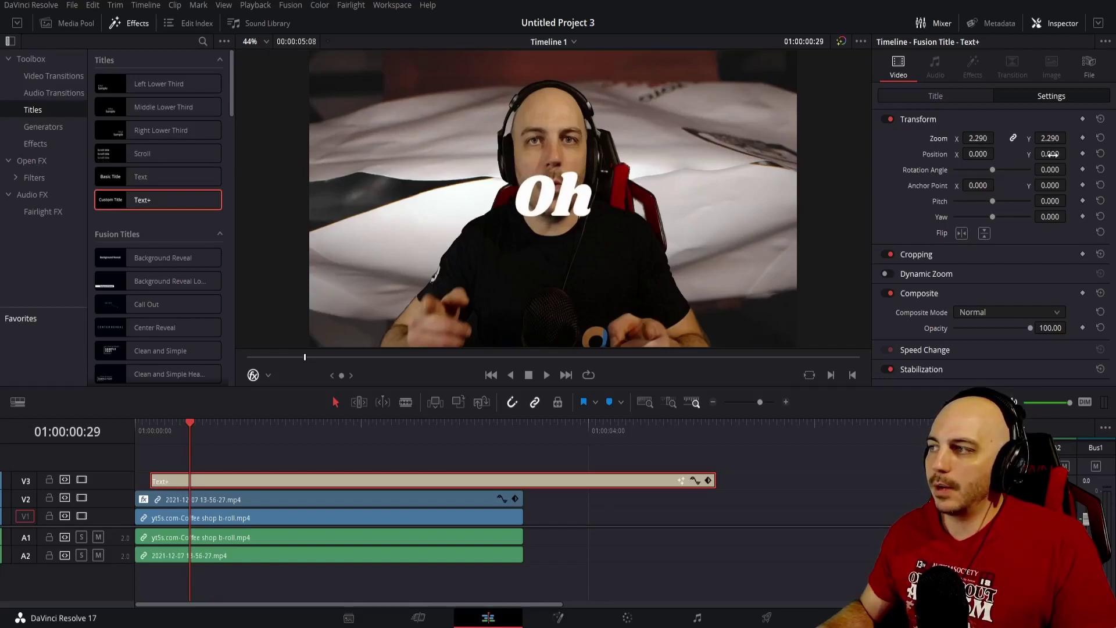
pyautogui.moveTo(1052, 154); pyautogui.dragTo(723, 154)
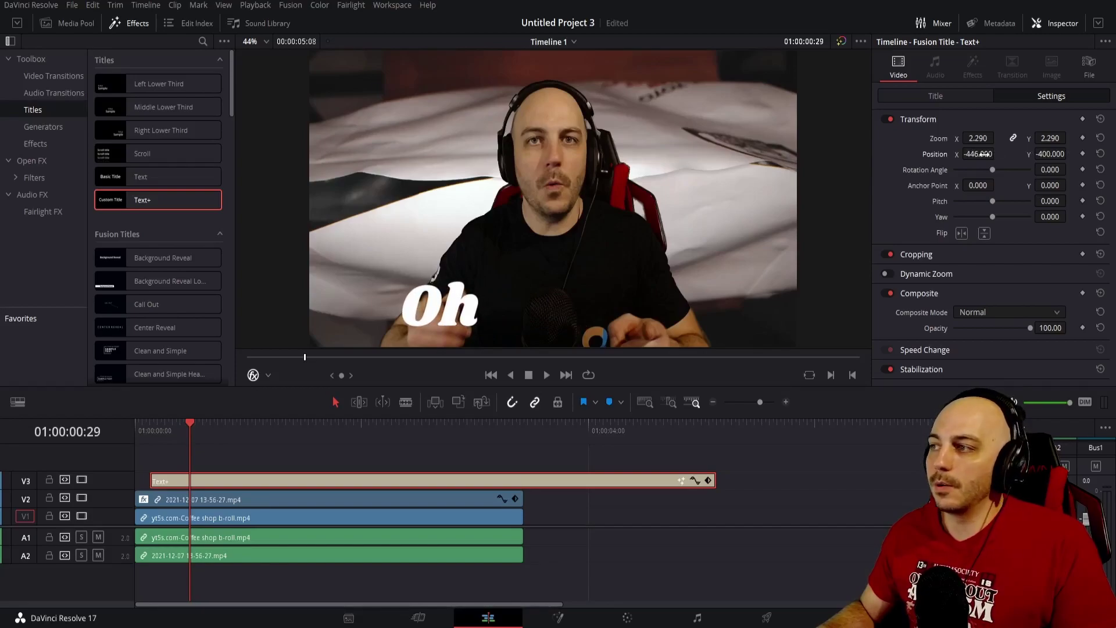
pyautogui.moveTo(978, 138); pyautogui.dragTo(1008, 138)
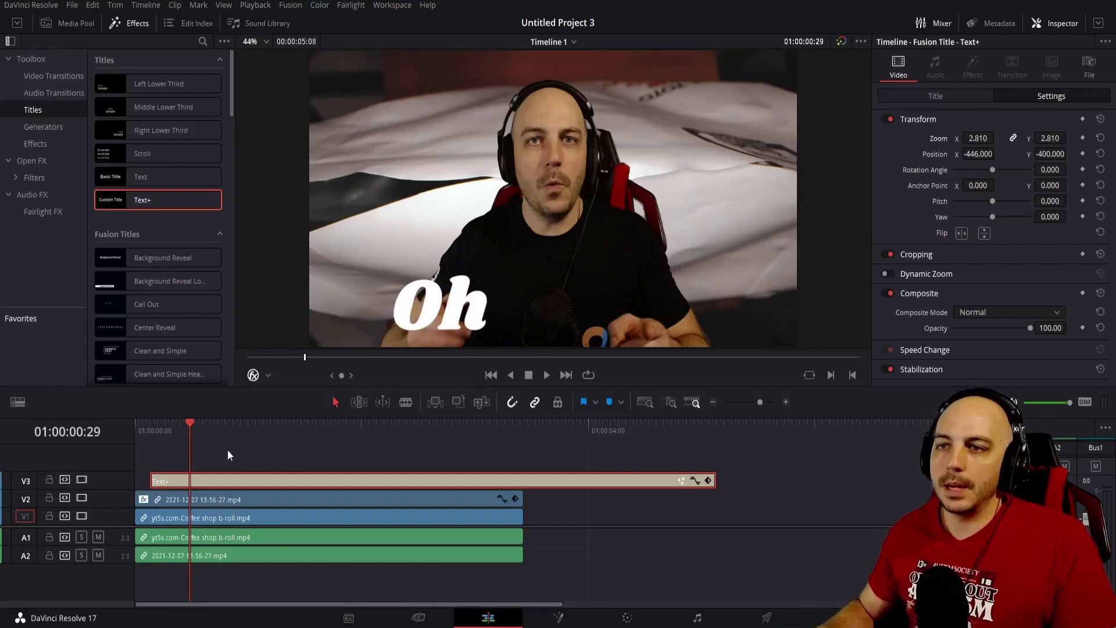
# - Apply the Resolve FX Stylize Drop Shadow effect to the Text+ title clip
pyautogui.click(43, 163)
pyautogui.scroll(-5, 181, 238)
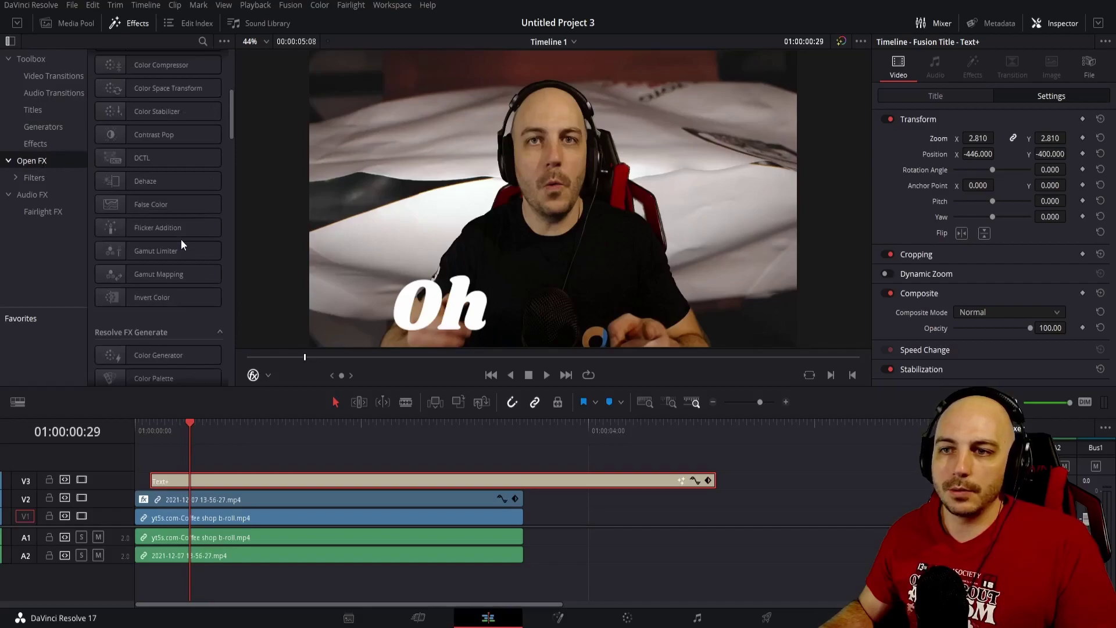
pyautogui.scroll(-8, 180, 239)
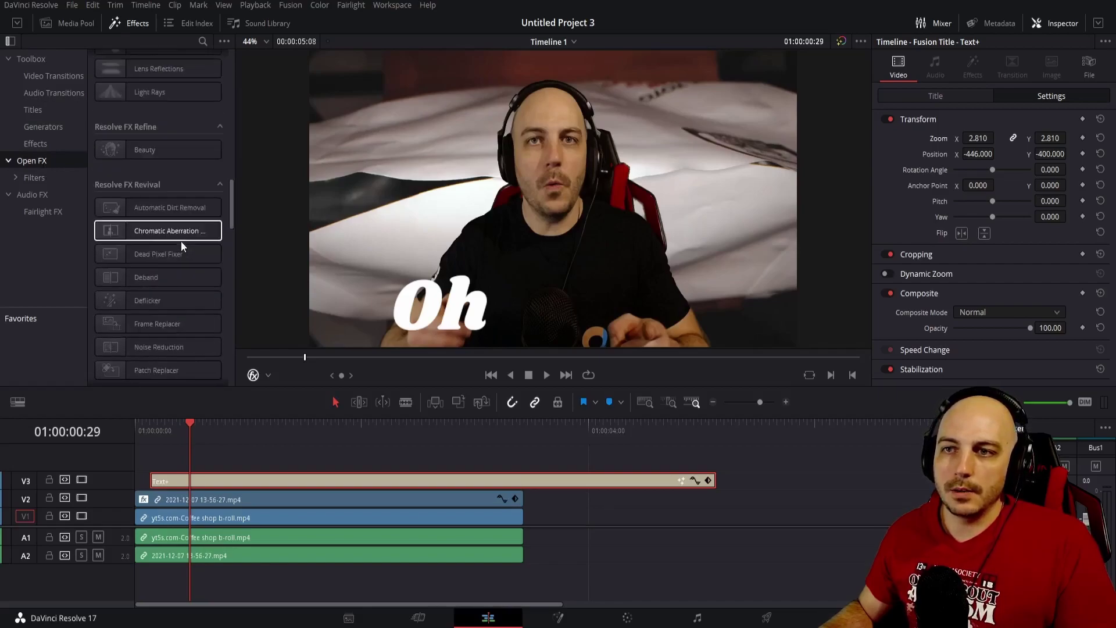
pyautogui.scroll(-8, 180, 241)
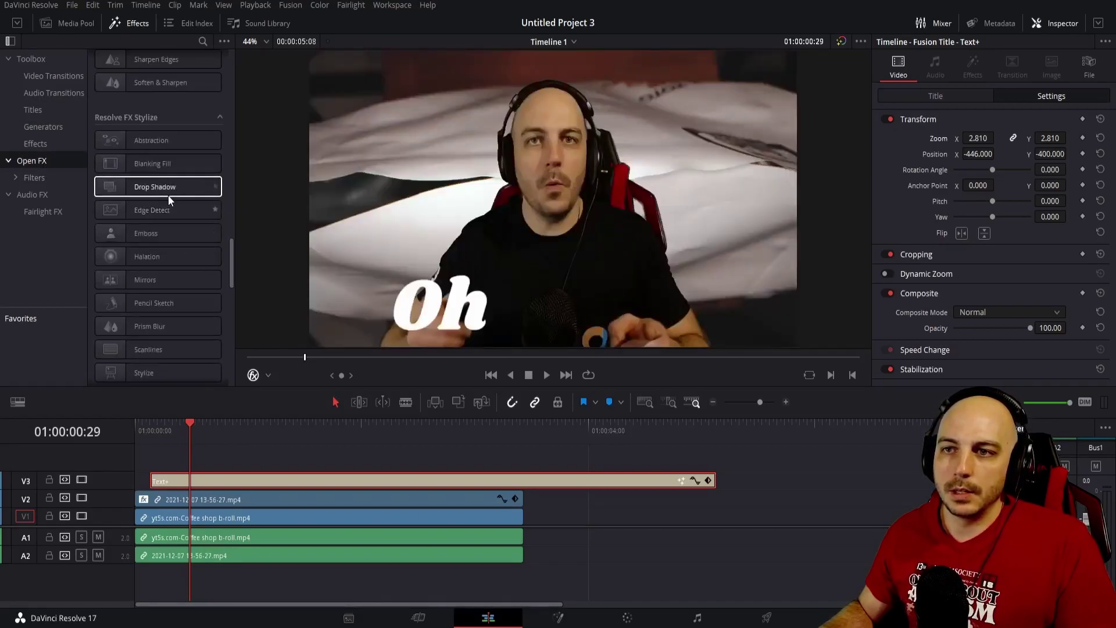
pyautogui.moveTo(155, 188); pyautogui.dragTo(229, 380)
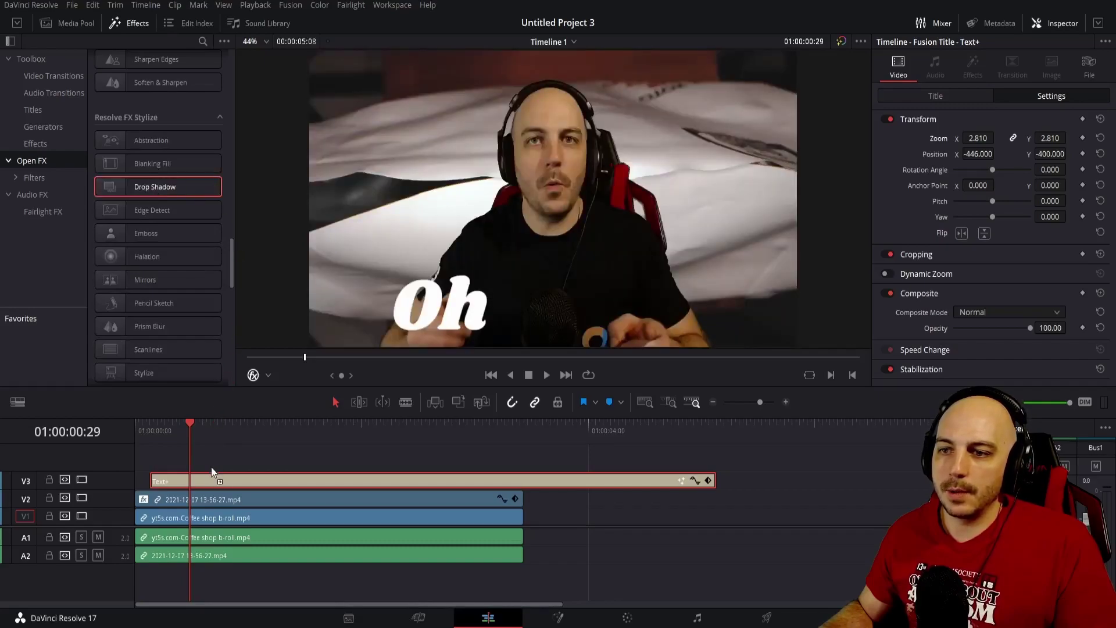
pyautogui.moveTo(211, 471); pyautogui.dragTo(211, 478)
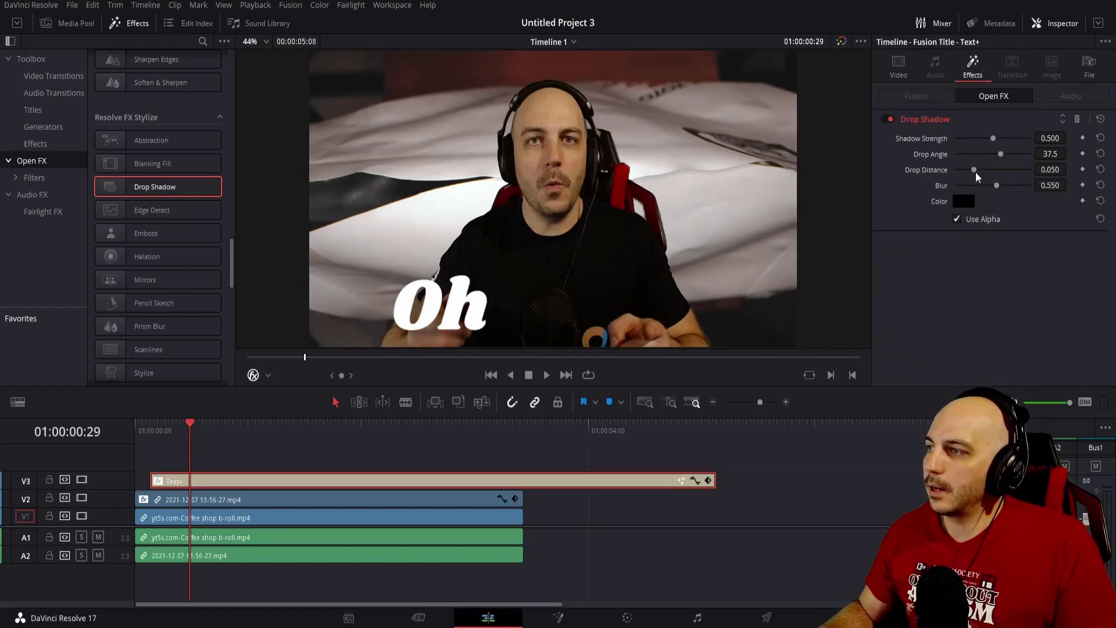
# - Set the drop shadow to Strength 1.0, Distance 0.022 and Blur 0.356, and save the project
pyautogui.moveTo(977, 176); pyautogui.dragTo(964, 176)
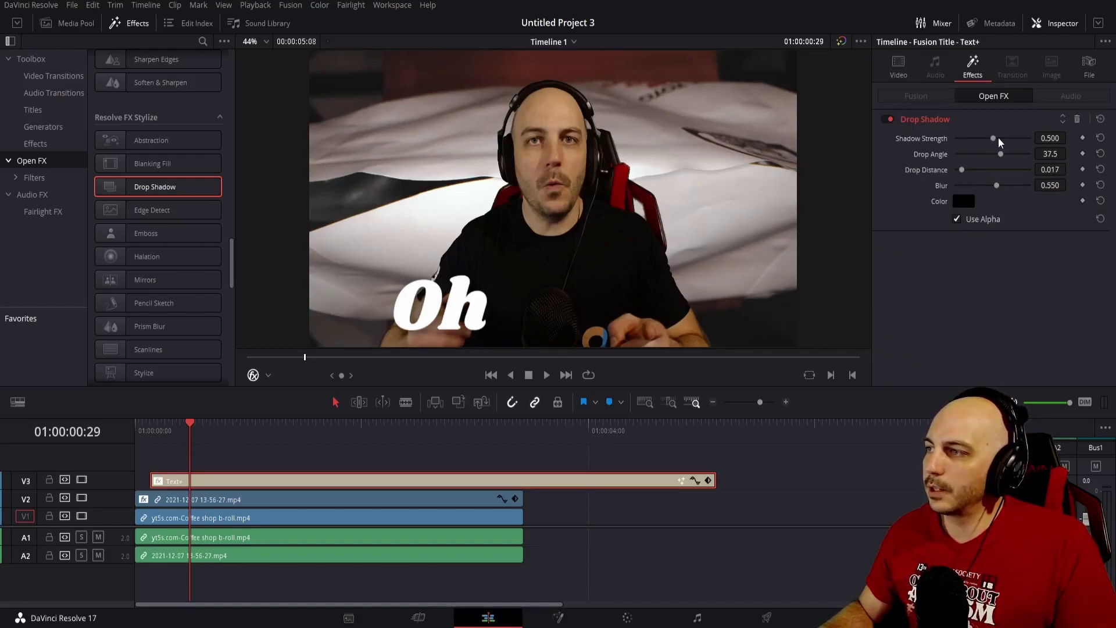
pyautogui.moveTo(993, 139); pyautogui.dragTo(1031, 140)
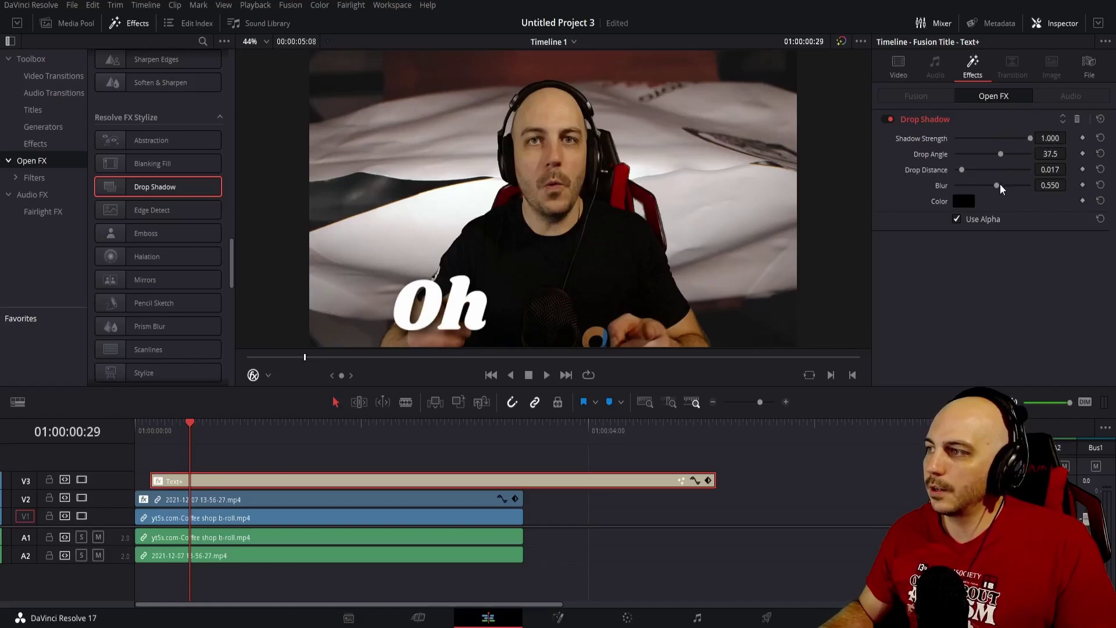
pyautogui.moveTo(1000, 186)
pyautogui.mouseDown()
pyautogui.moveTo(969, 186)
pyautogui.moveTo(981, 186)
pyautogui.mouseUp()
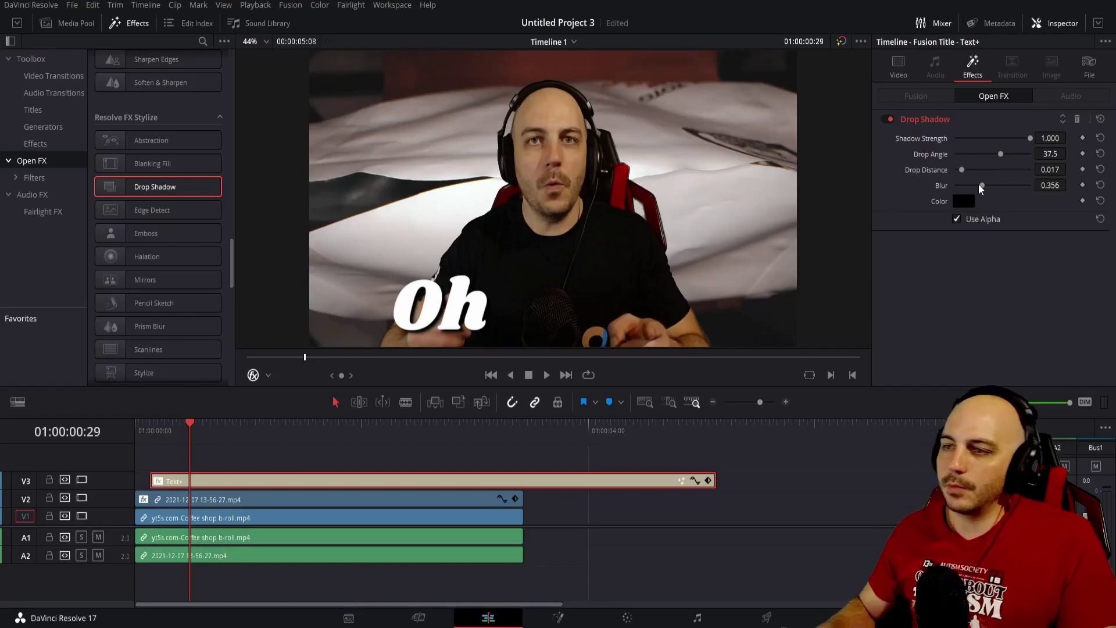
pyautogui.hotkey('ctrl', 's')
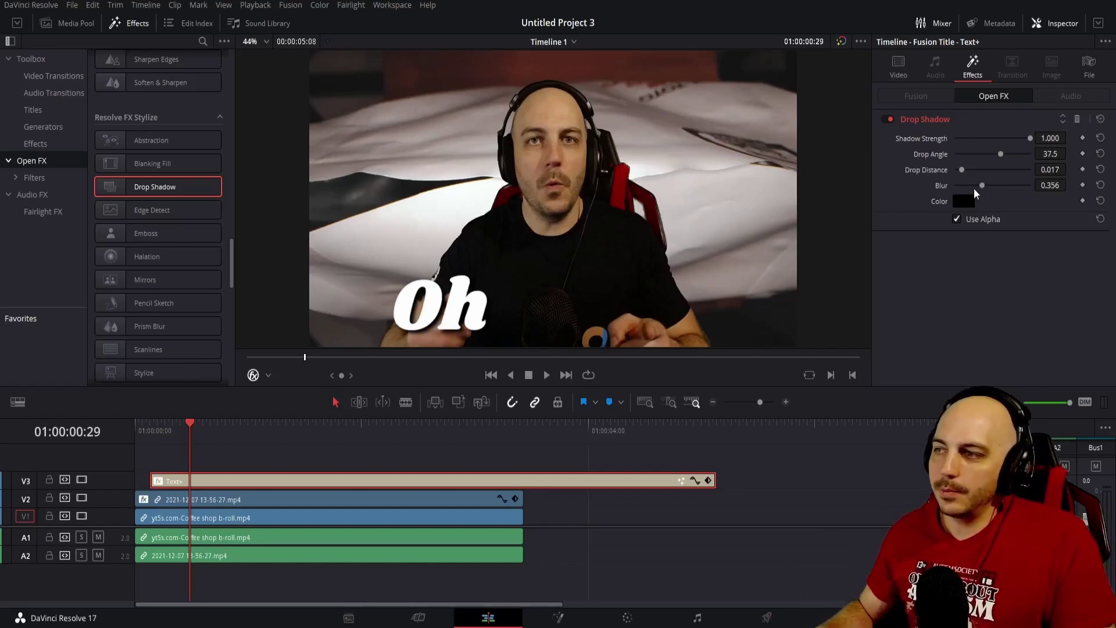
pyautogui.moveTo(961, 171); pyautogui.dragTo(963, 172)
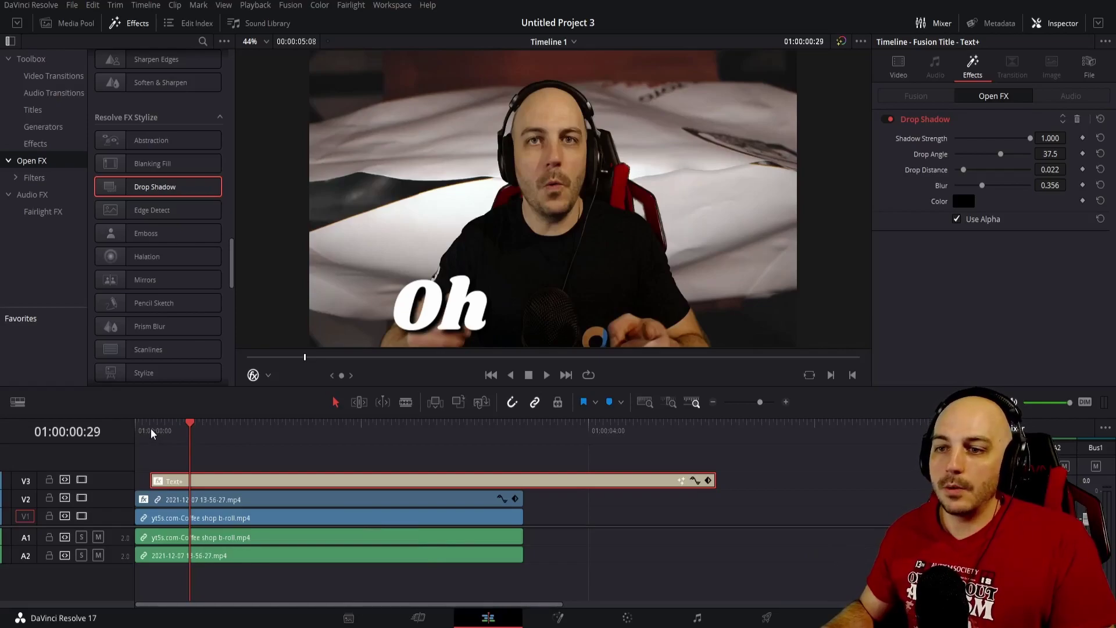
# - Set a Zoom keyframe at 2.810 on frame 11 of the Oh title
pyautogui.click(135, 430)
pyautogui.press('space')
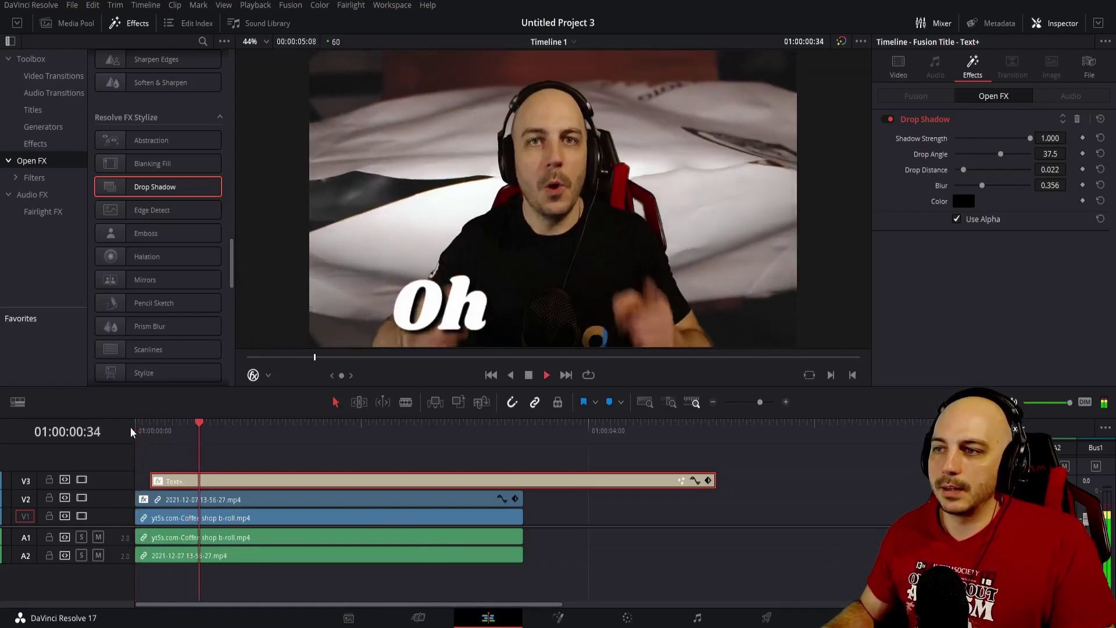
pyautogui.click(149, 430)
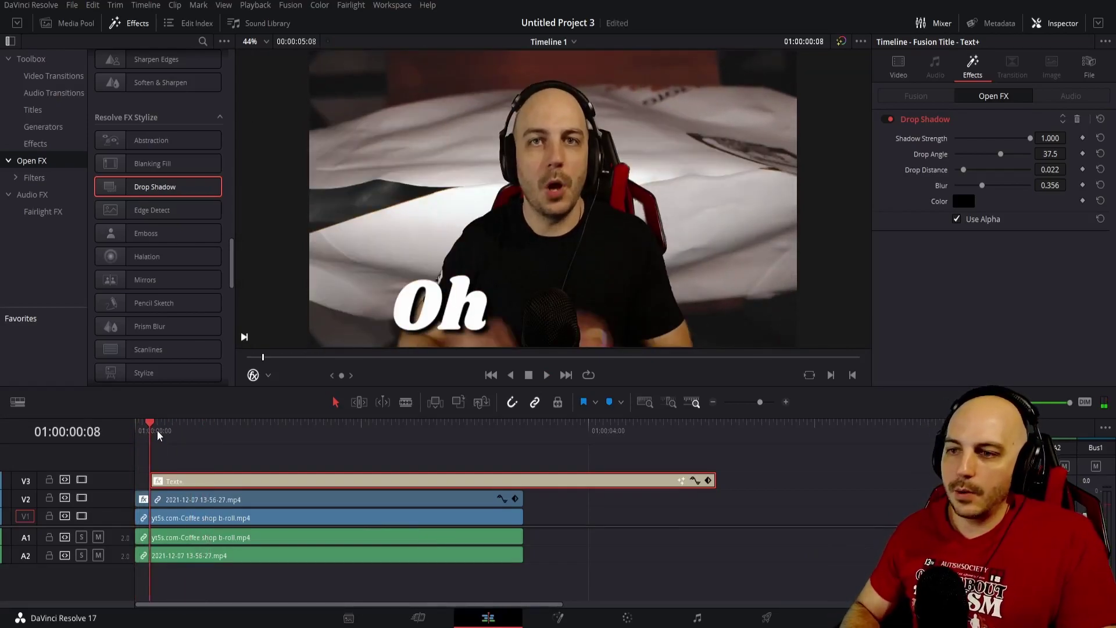
pyautogui.moveTo(158, 436); pyautogui.dragTo(155, 433)
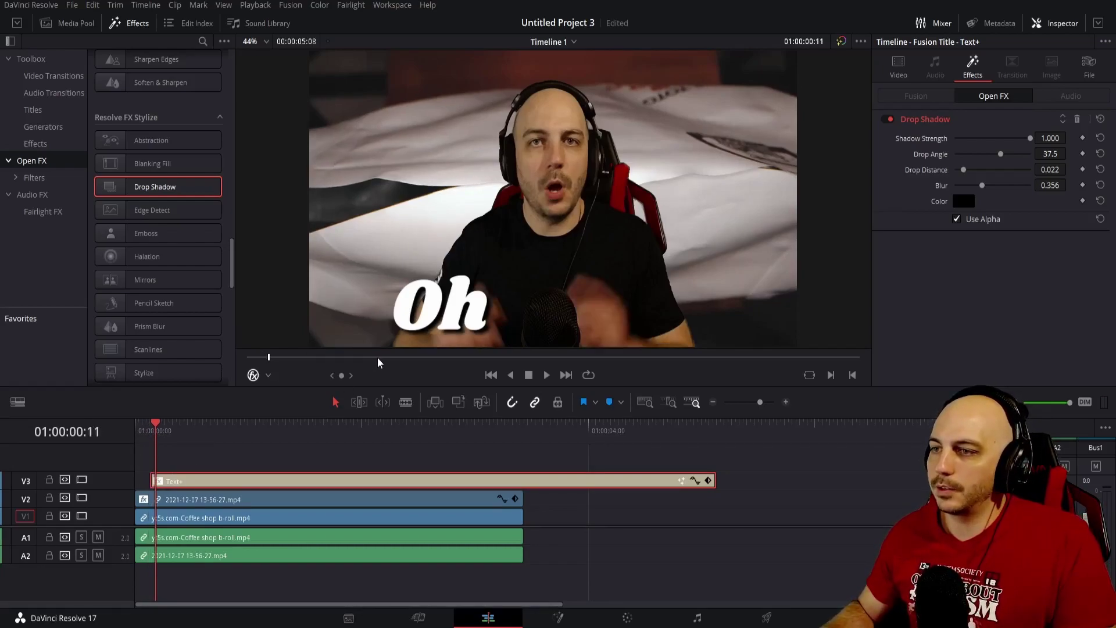
pyautogui.click(906, 68)
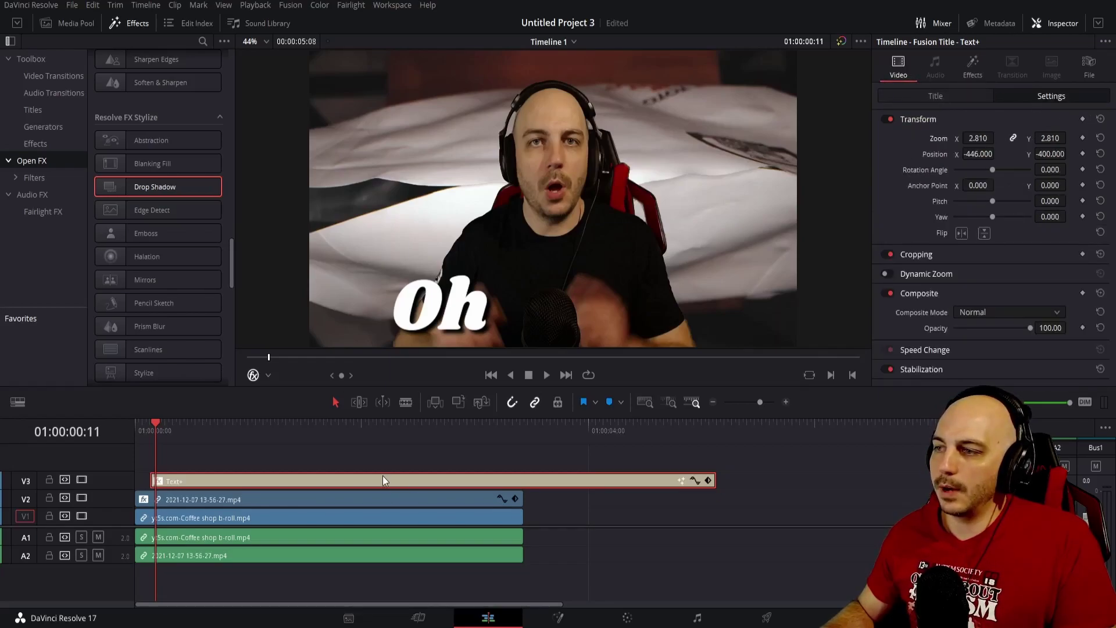
pyautogui.click(1082, 138)
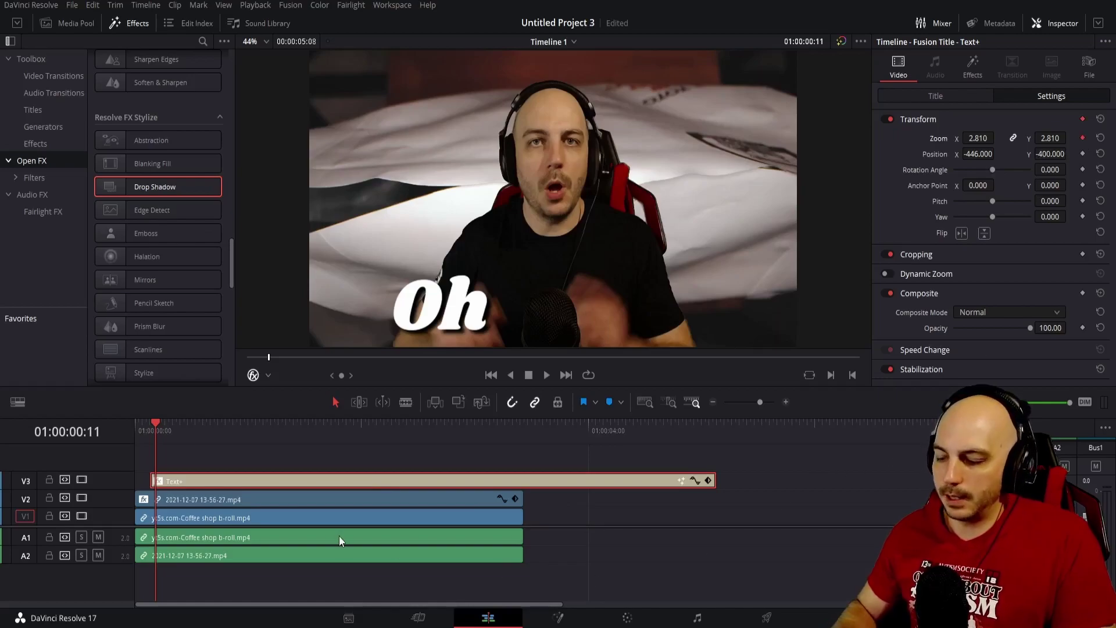
# - Add a Zoom keyframe of 0 at frame 8, preview the pop-in, and save
pyautogui.click(145, 435)
pyautogui.moveTo(977, 138); pyautogui.dragTo(912, 138)
pyautogui.press('space')
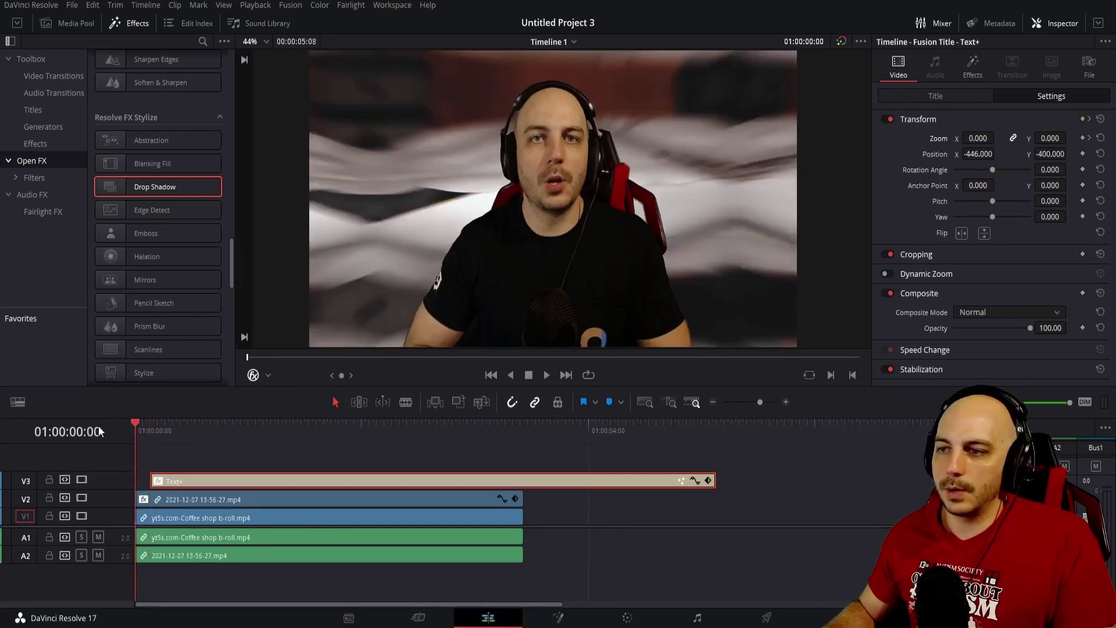
pyautogui.press('space')
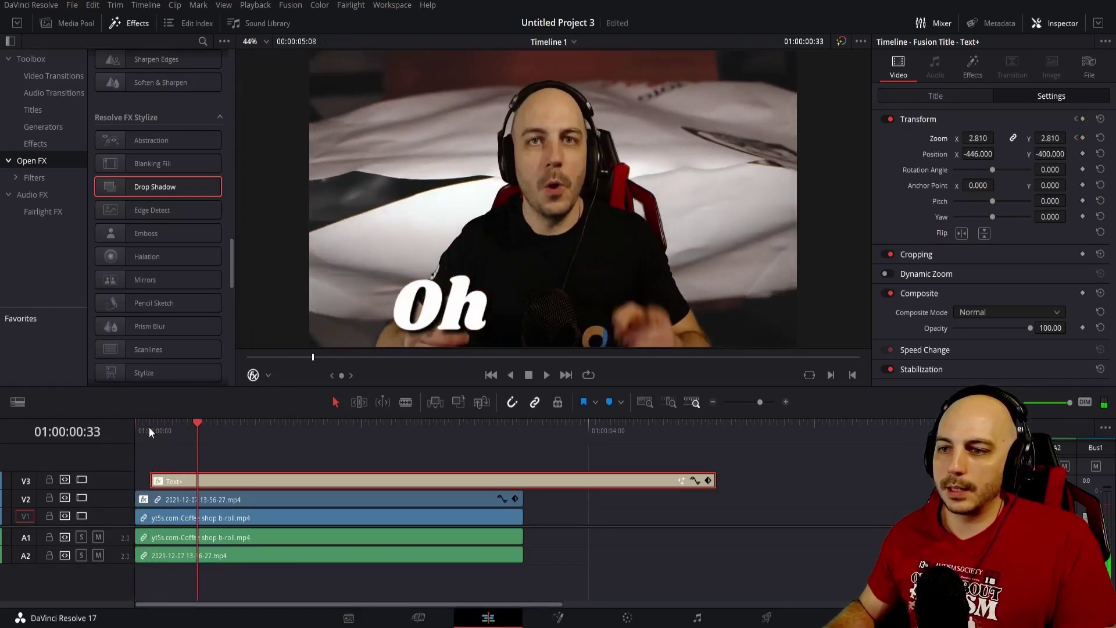
pyautogui.click(148, 426)
pyautogui.hotkey('ctrl', 's')
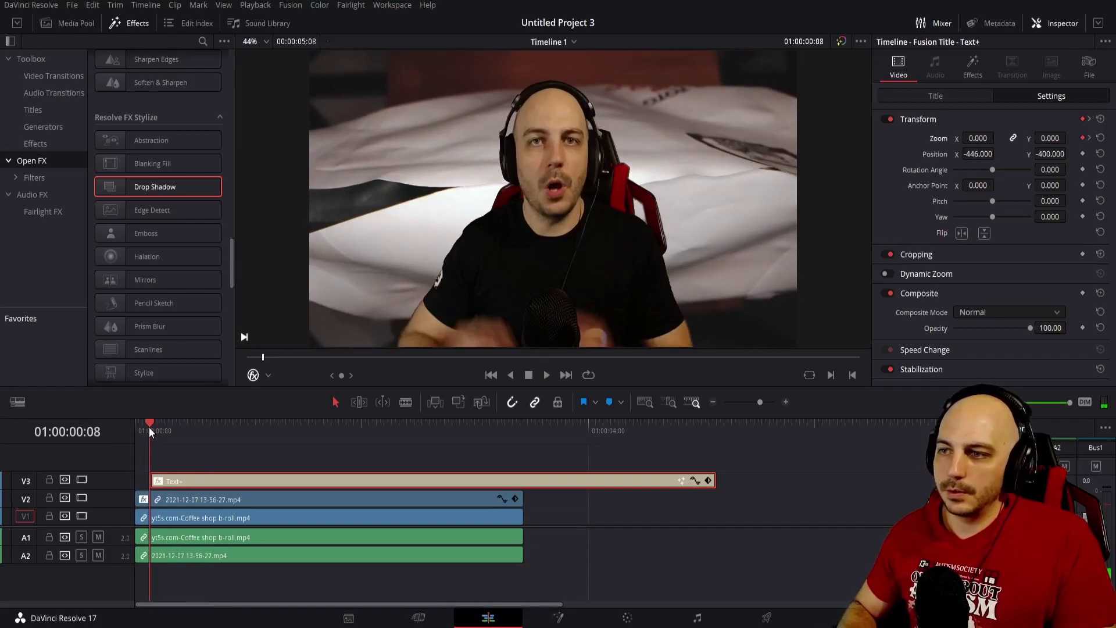
# - Add a settling Zoom keyframe of 2.540 at frame 13
pyautogui.press('Right')
pyautogui.press('Right')
pyautogui.press('Right')
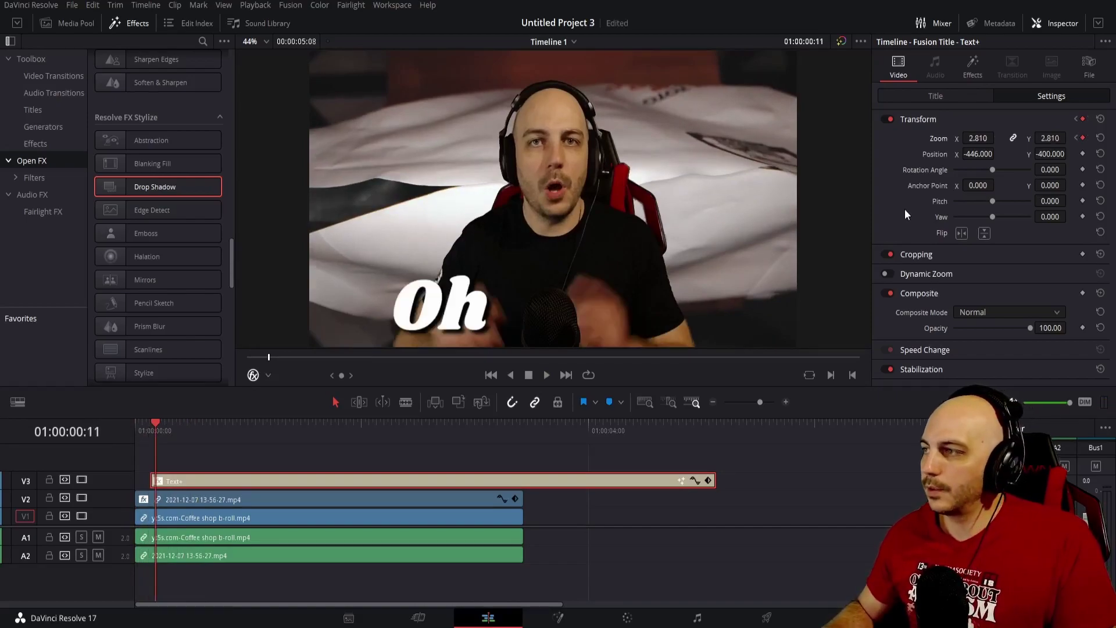
pyautogui.press('Right')
pyautogui.press('Right')
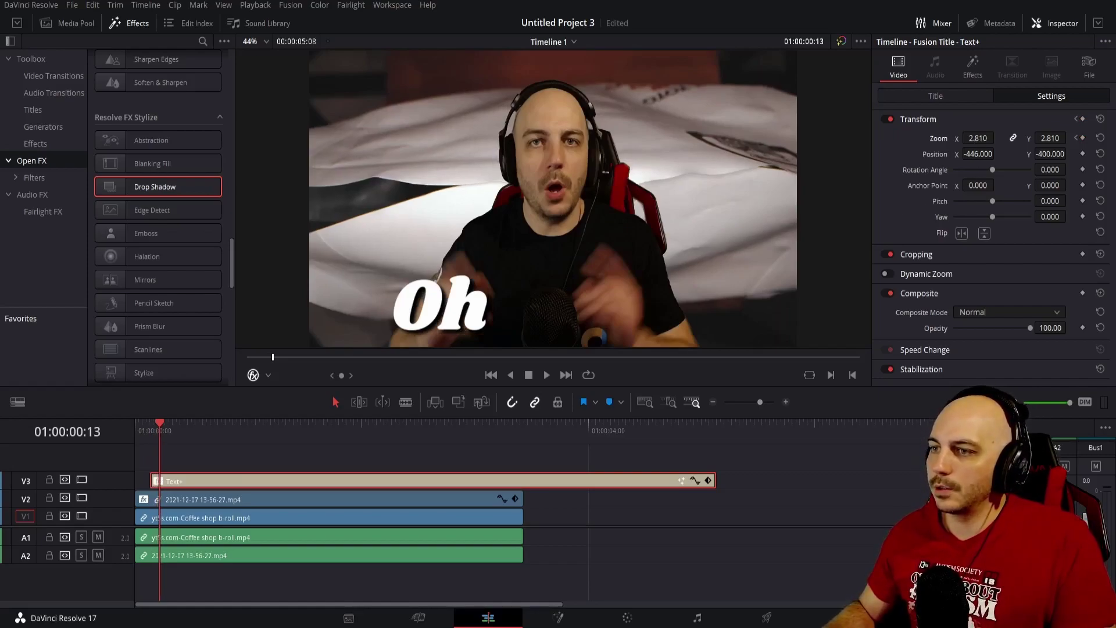
pyautogui.moveTo(988, 138); pyautogui.dragTo(982, 138)
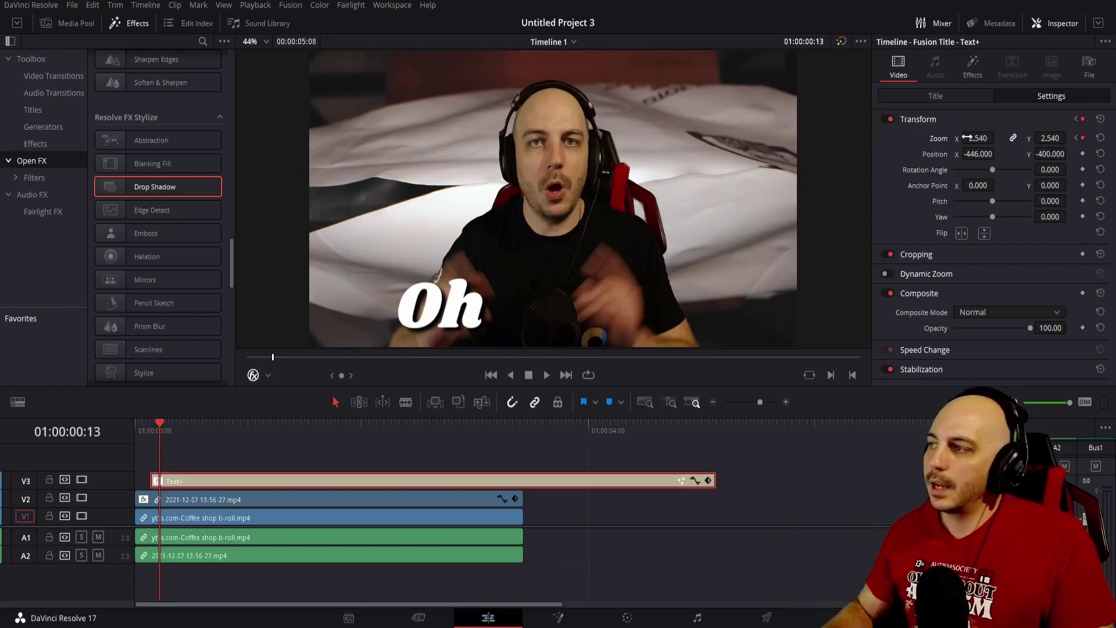
pyautogui.rightClick(1083, 137)
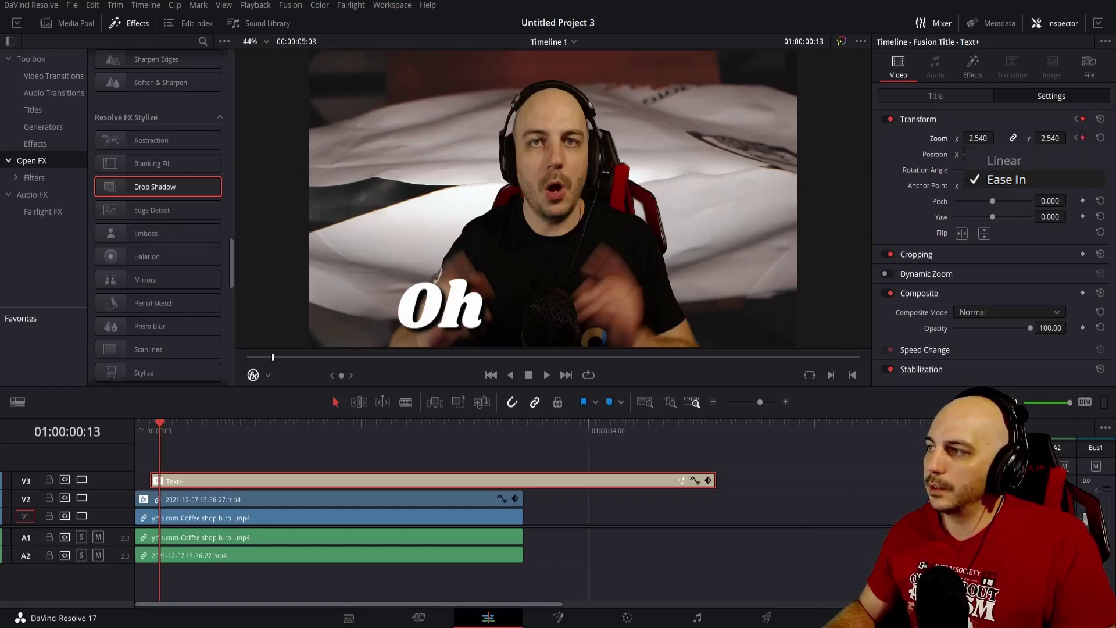
pyautogui.click(1076, 138)
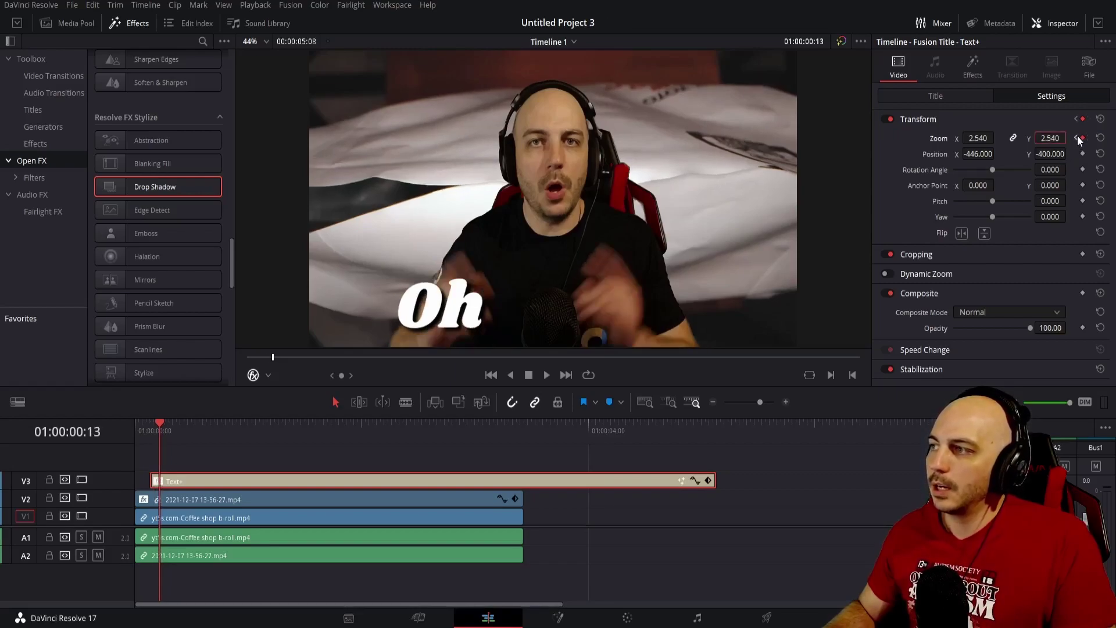
pyautogui.click(1076, 138)
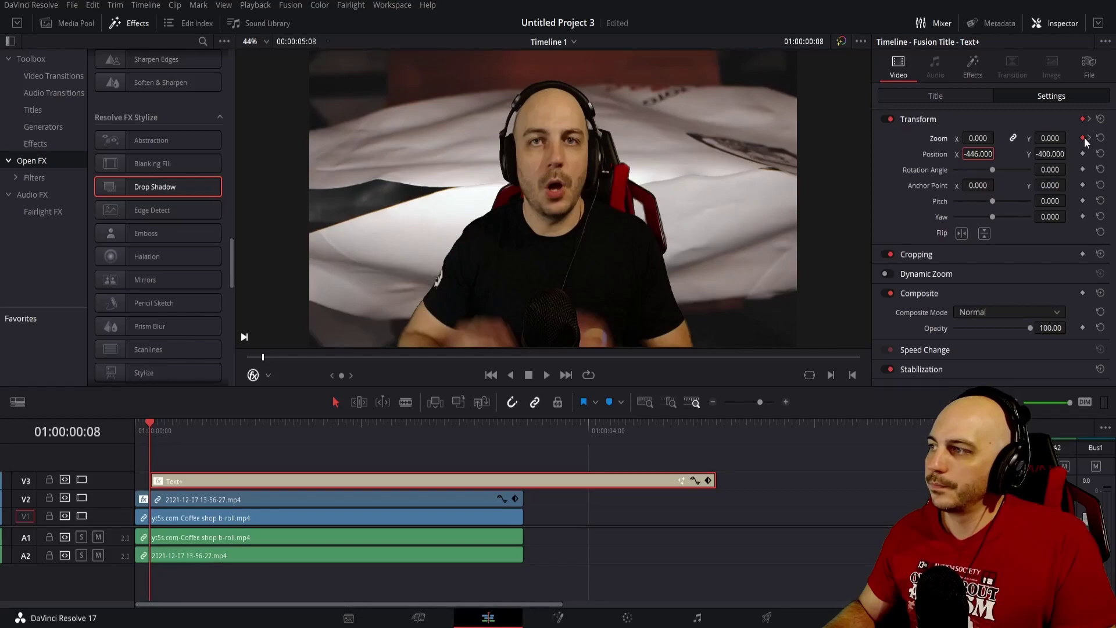
pyautogui.click(1090, 137)
pyautogui.rightClick(1083, 139)
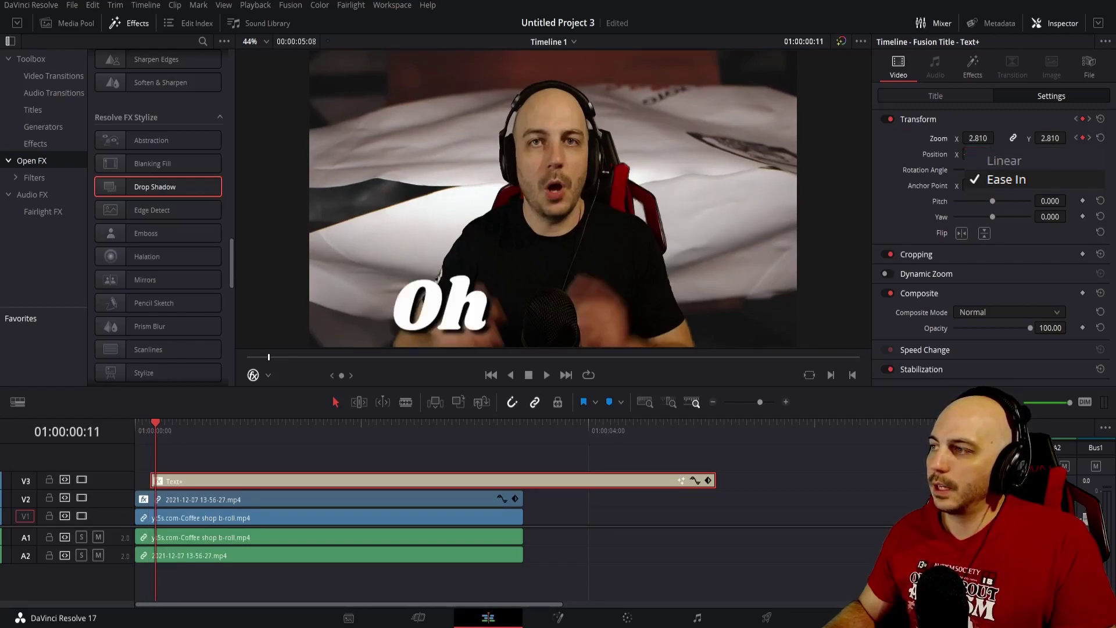
pyautogui.click(1006, 179)
pyautogui.press('Home')
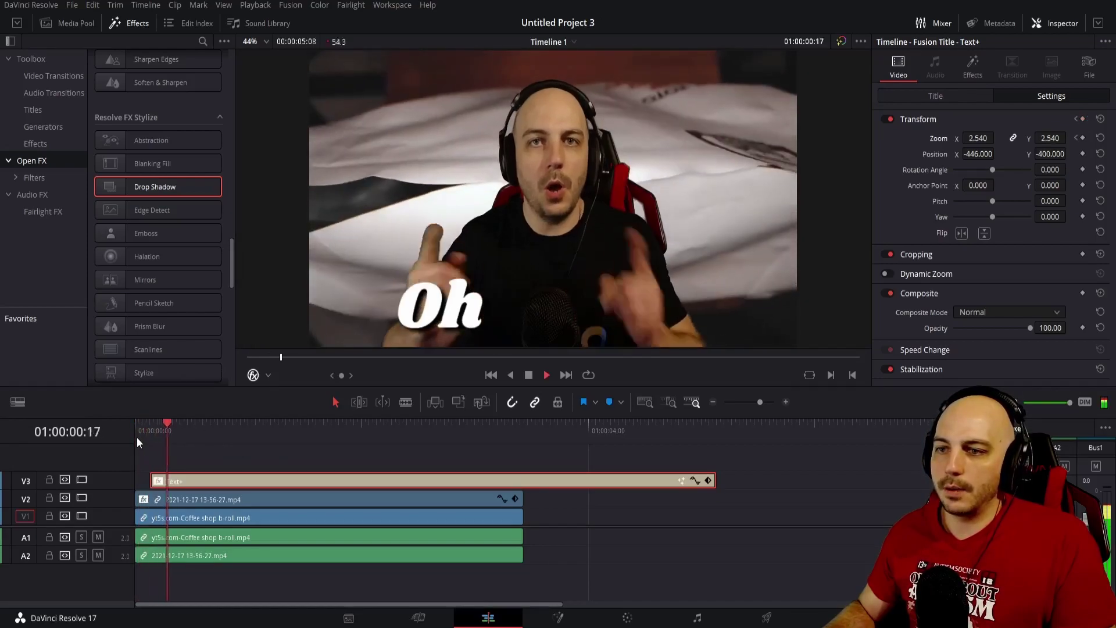
pyautogui.press('space')
pyautogui.press('Home')
pyautogui.press('space')
pyautogui.press('space')
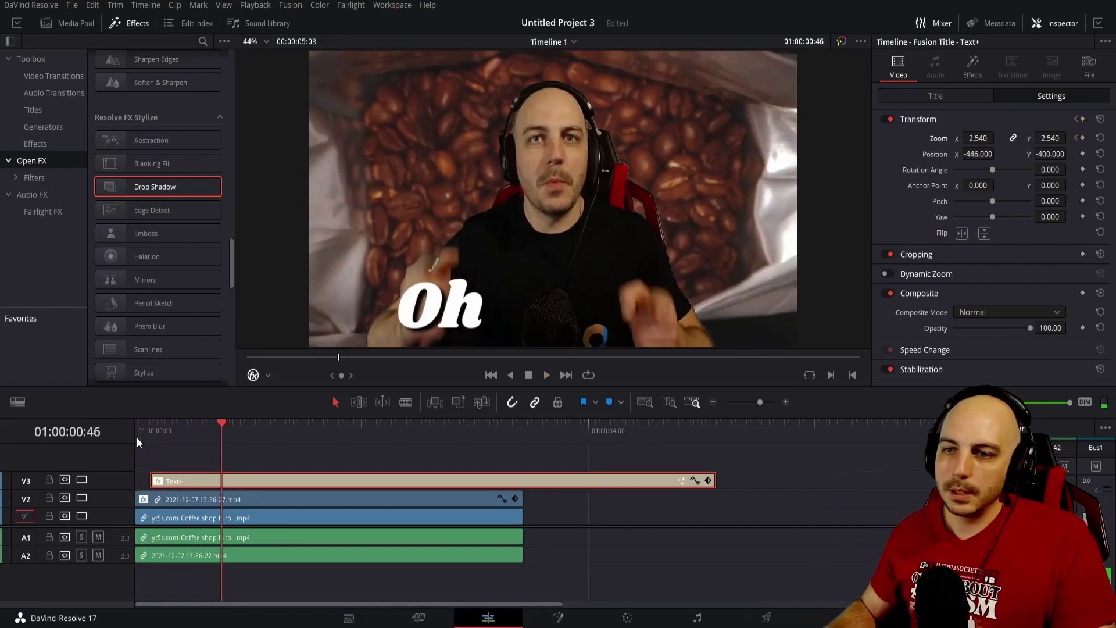
pyautogui.press('Home')
pyautogui.press('space')
pyautogui.press('space')
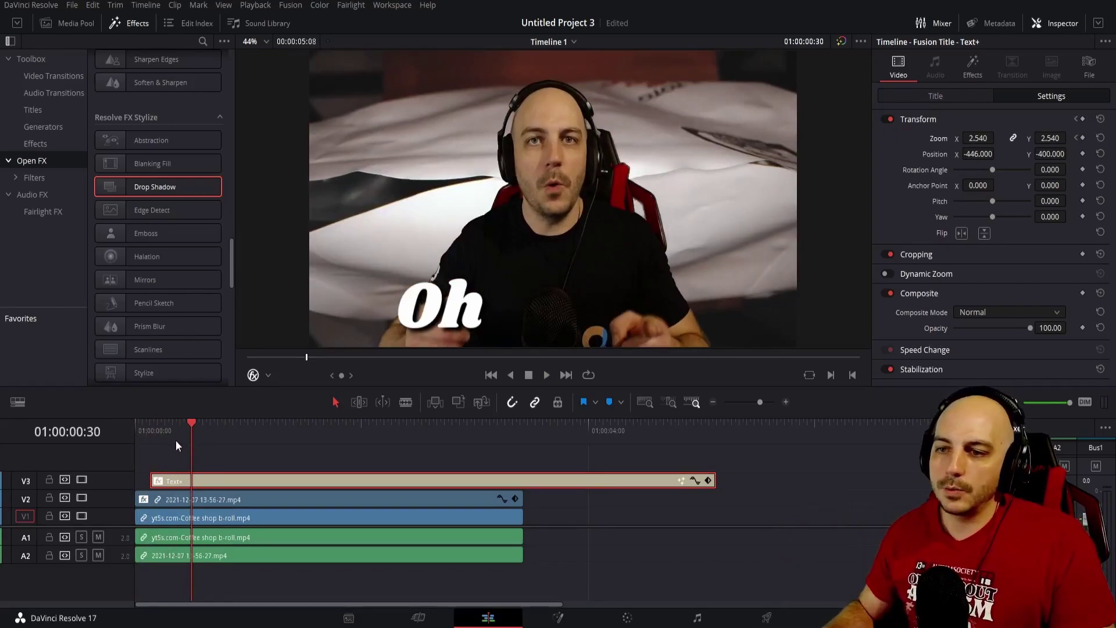
pyautogui.click(147, 432)
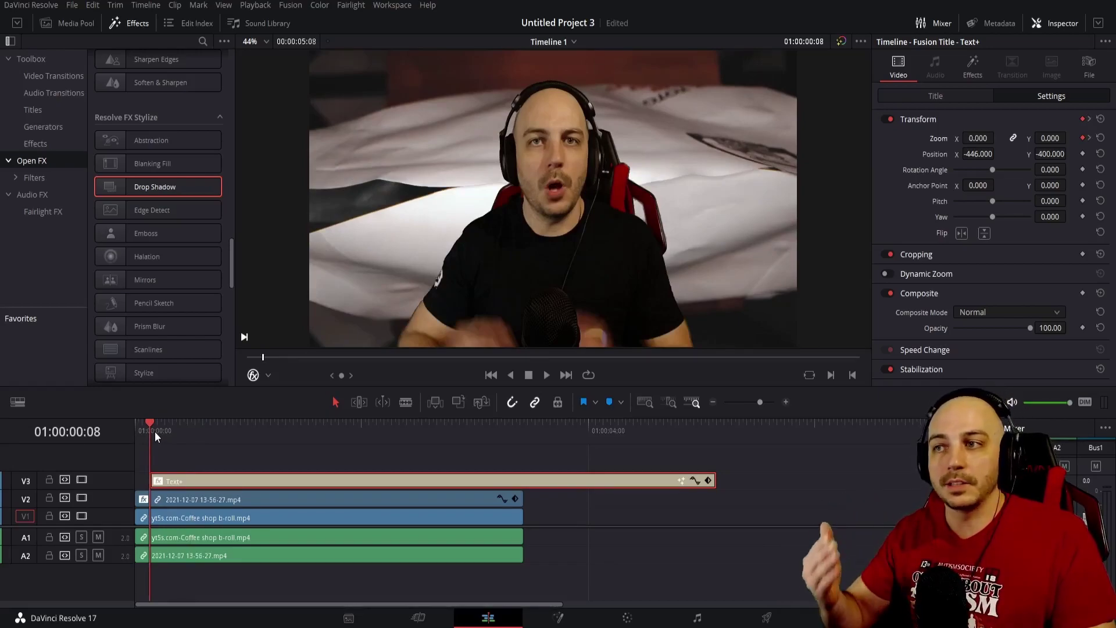
pyautogui.press('space')
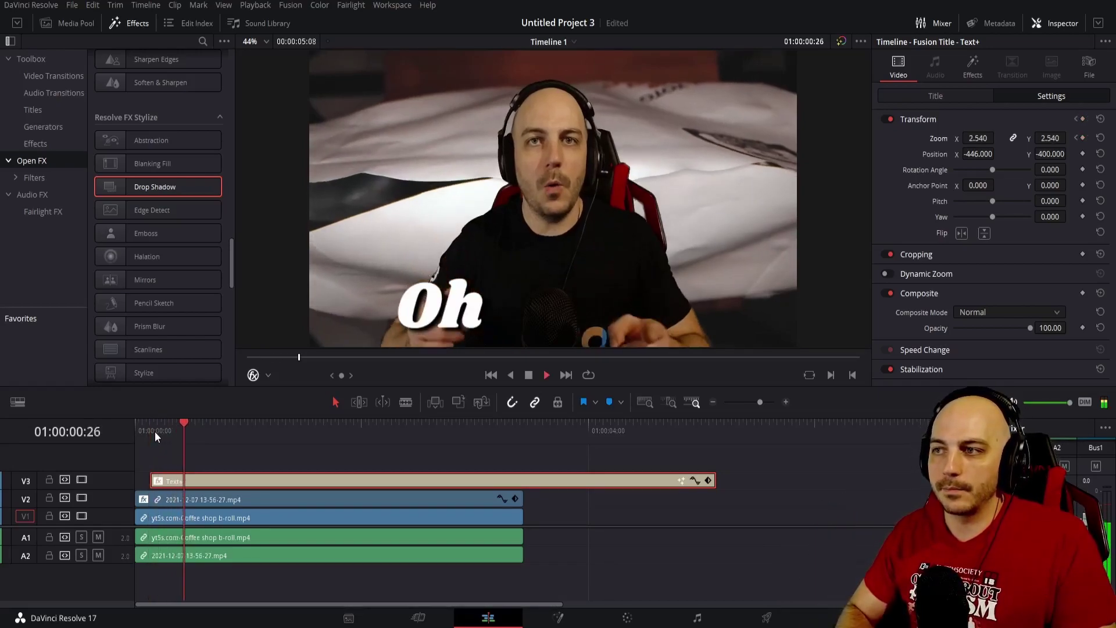
pyautogui.press('Left')
pyautogui.press('Left')
pyautogui.press('Left')
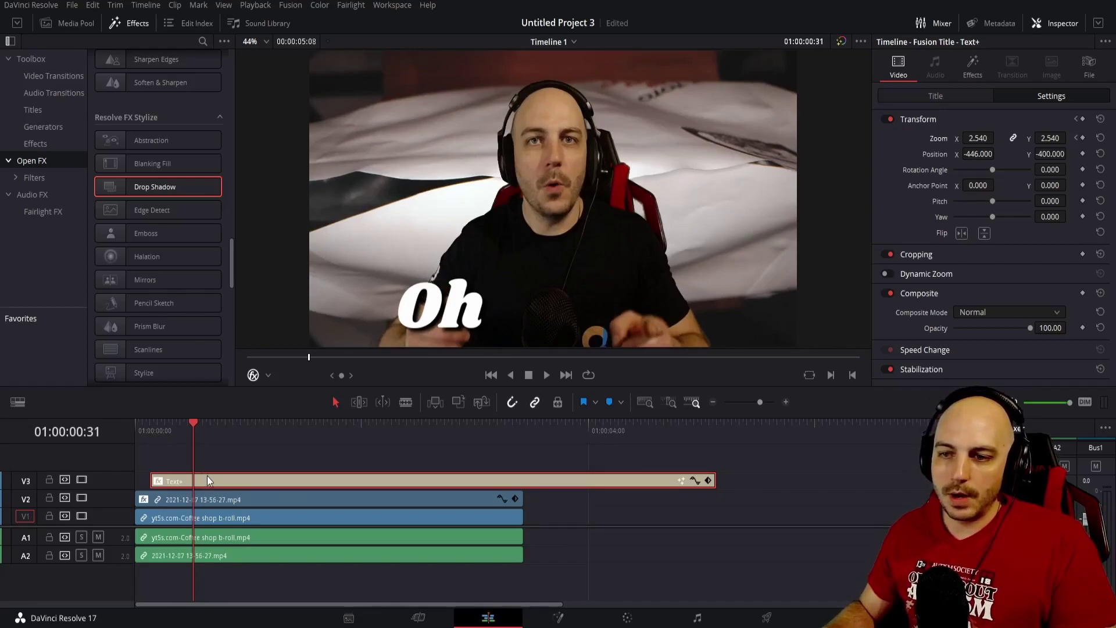
# - Duplicate the Oh title onto V4 17 frames later, move it to X 222, and retype it as 'My'
pyautogui.moveTo(207, 474); pyautogui.dragTo(242, 459)
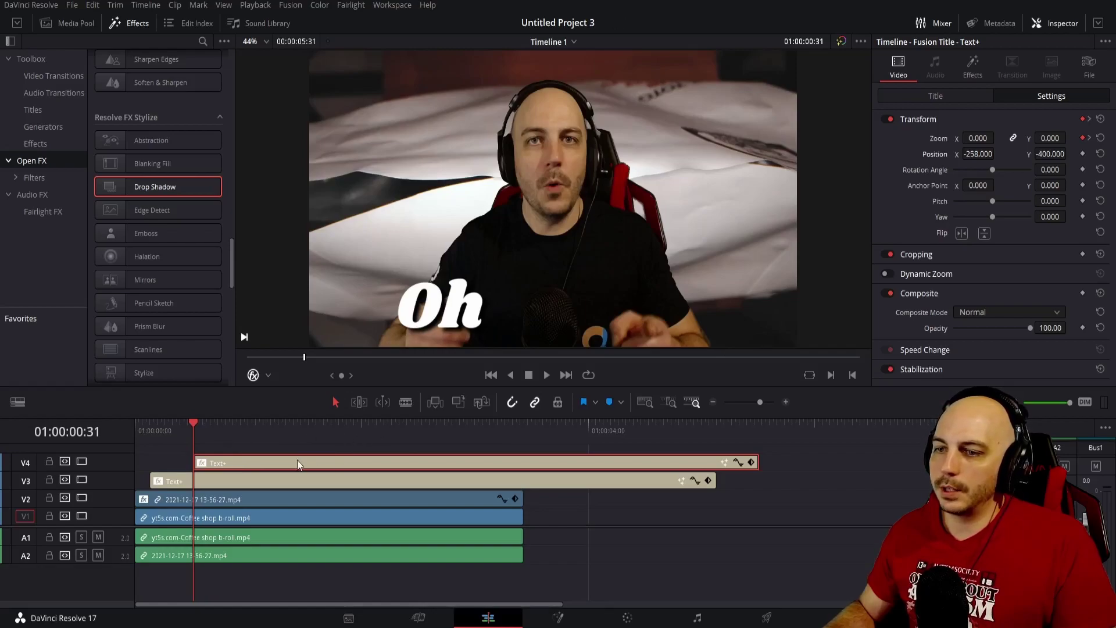
pyautogui.click(221, 433)
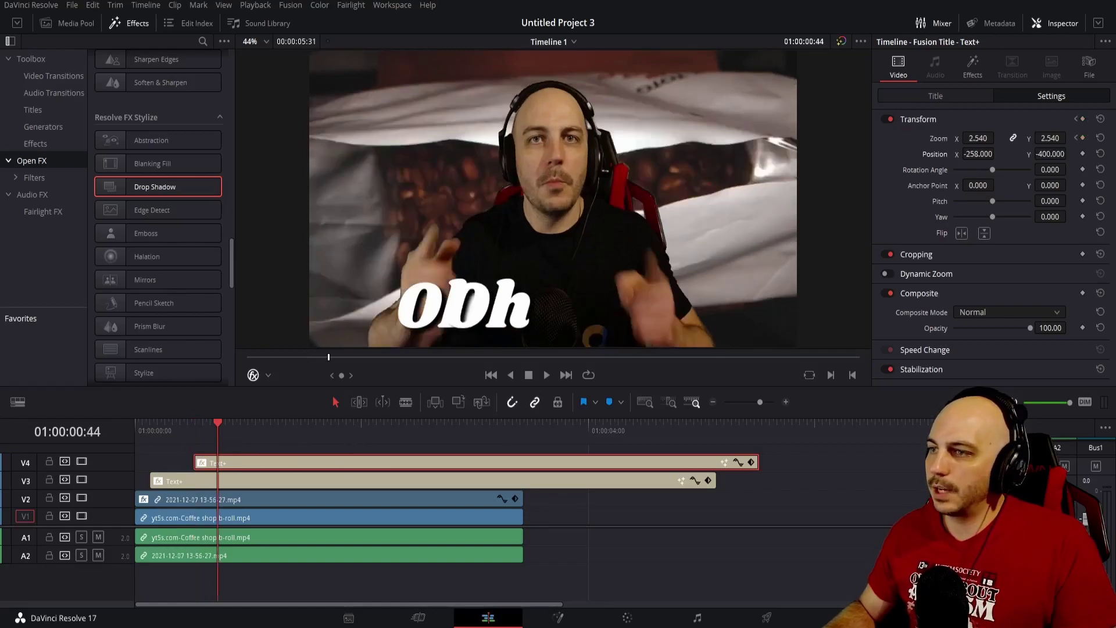
pyautogui.moveTo(978, 154); pyautogui.dragTo(997, 152)
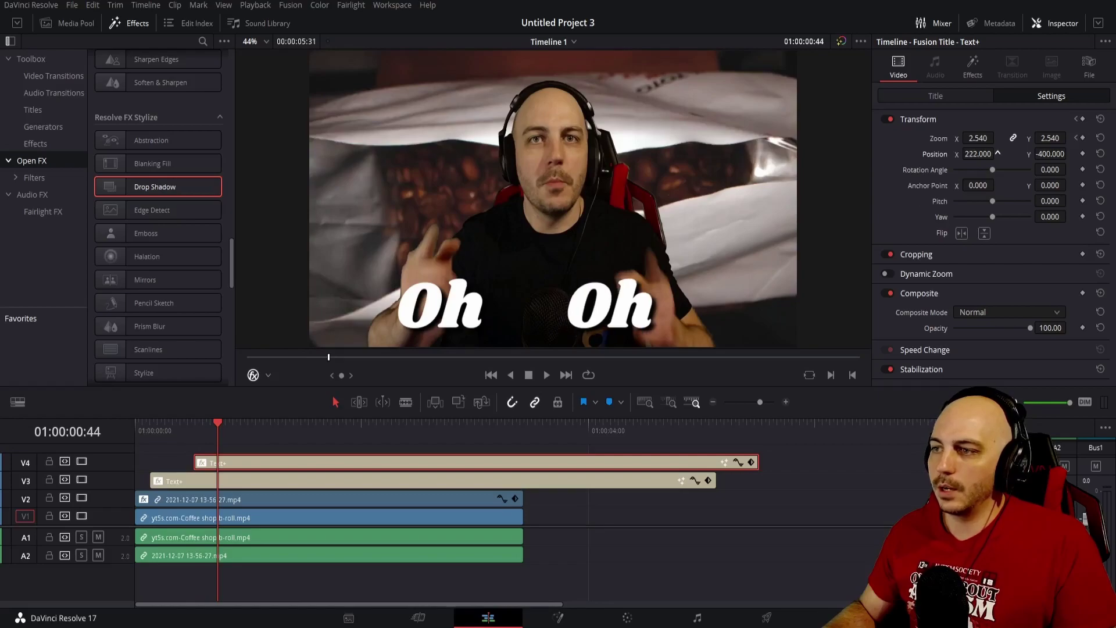
pyautogui.click(947, 96)
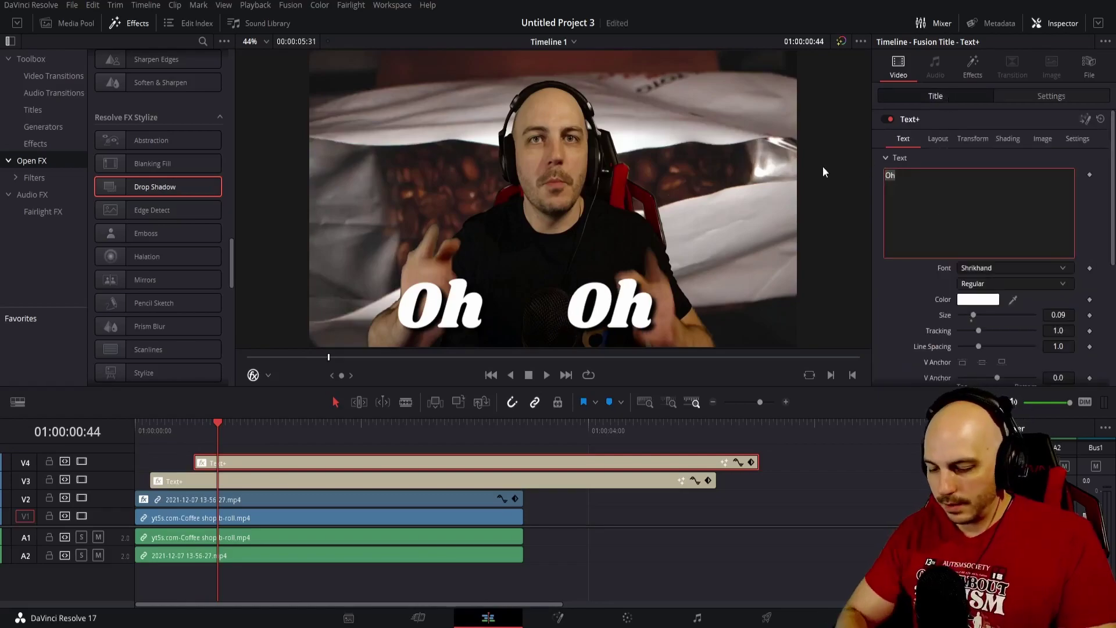
pyautogui.write('My')
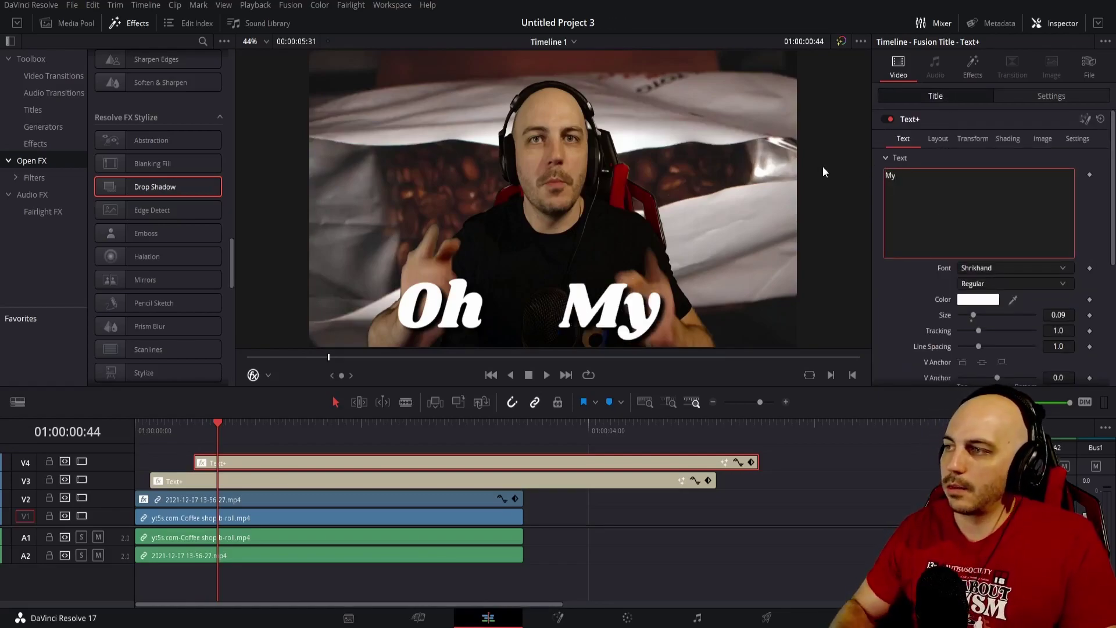
# - Play the Oh My titles from the start and park the playhead at 01:00:01:02
pyautogui.click(139, 433)
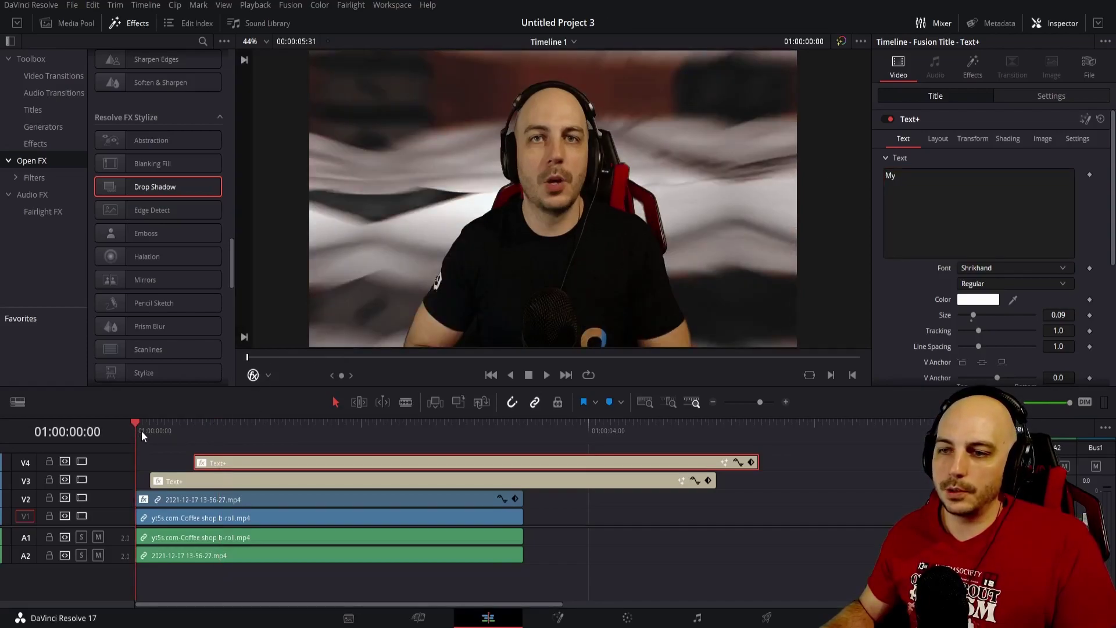
pyautogui.press('space')
pyautogui.press('space')
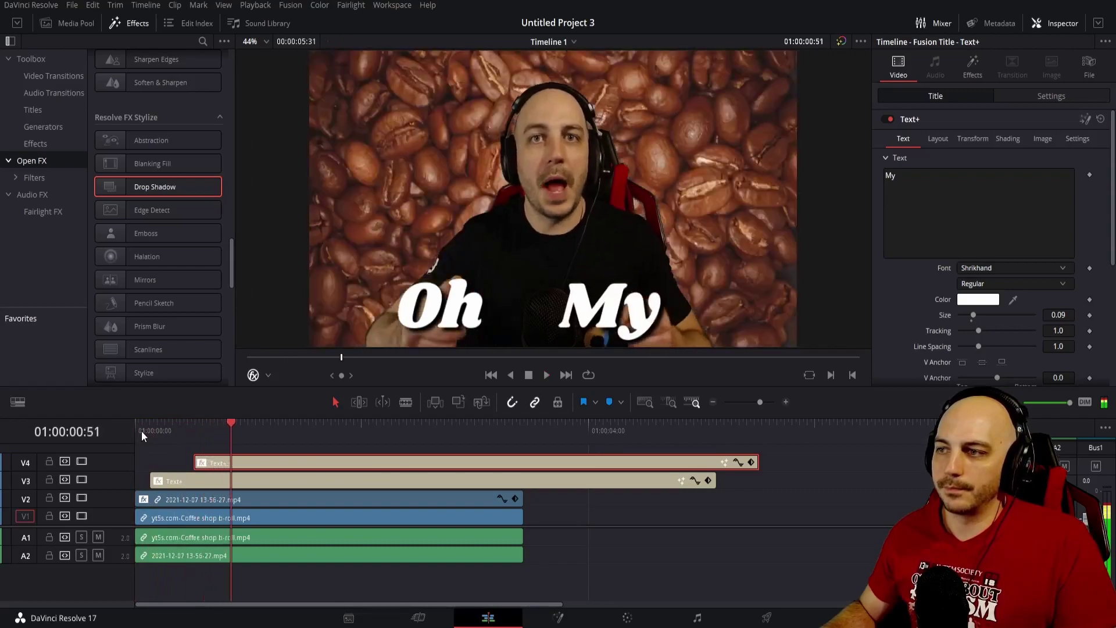
pyautogui.press('space')
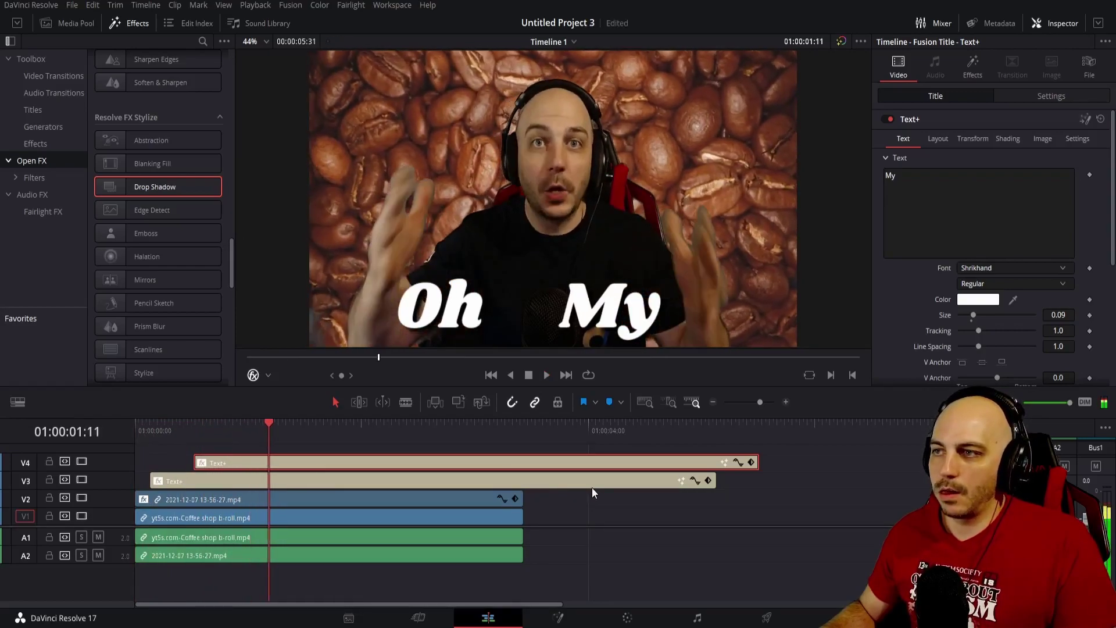
pyautogui.press('Left')
pyautogui.press('Left')
pyautogui.press('Left')
pyautogui.press('Left')
pyautogui.press('Left')
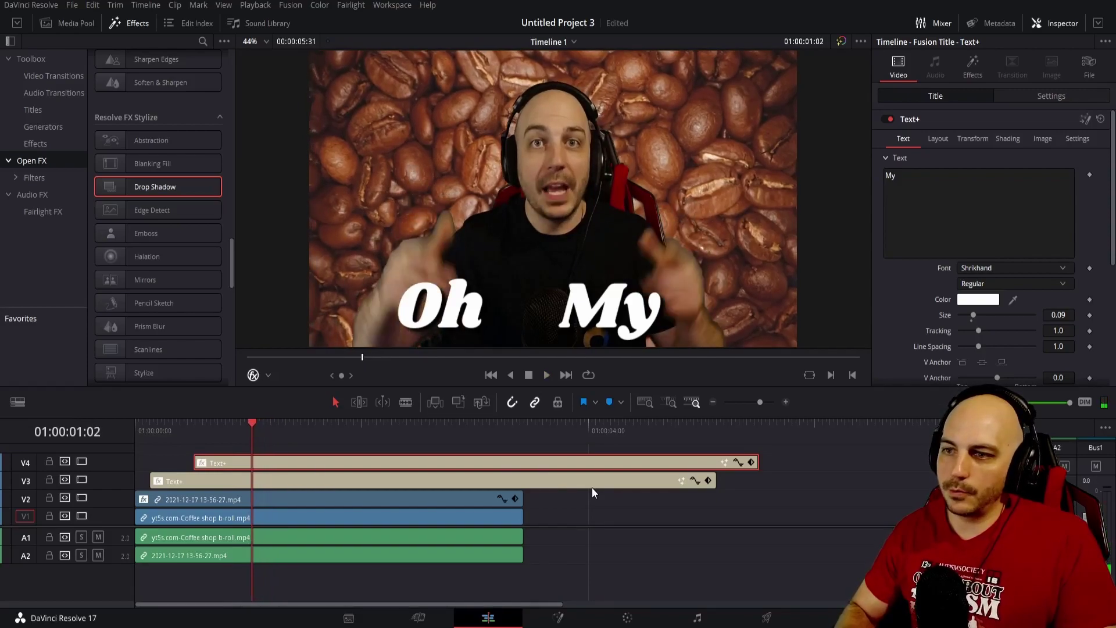
# - Blade both caption clips at the playhead and delete their right-hand halves
pyautogui.moveTo(748, 486); pyautogui.dragTo(703, 469)
pyautogui.hotkey('ctrl', 'b')
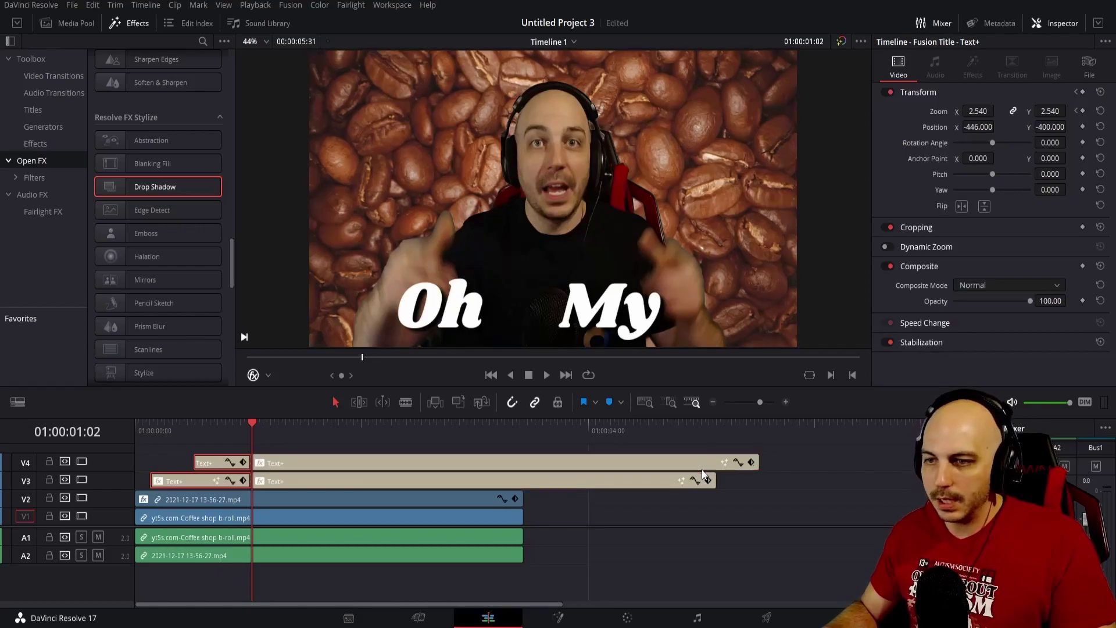
pyautogui.moveTo(742, 483); pyautogui.dragTo(689, 469)
pyautogui.press('Delete')
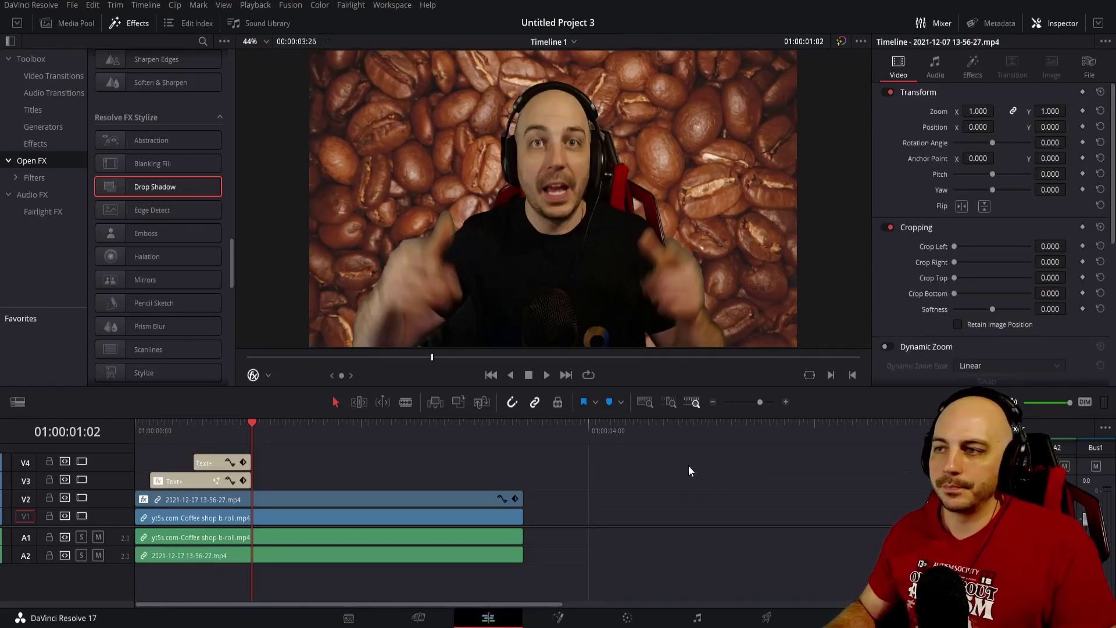
# - Replay the trimmed Oh My captions and return the playhead to 01:00:01:02
pyautogui.moveTo(162, 432); pyautogui.dragTo(129, 428)
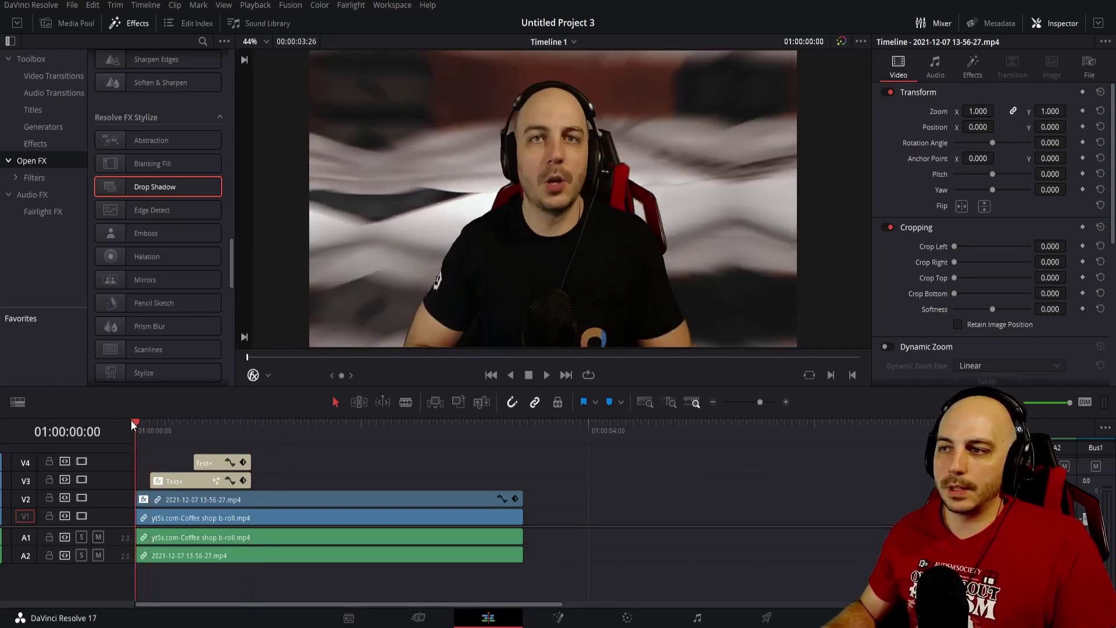
pyautogui.press('space')
pyautogui.press('space')
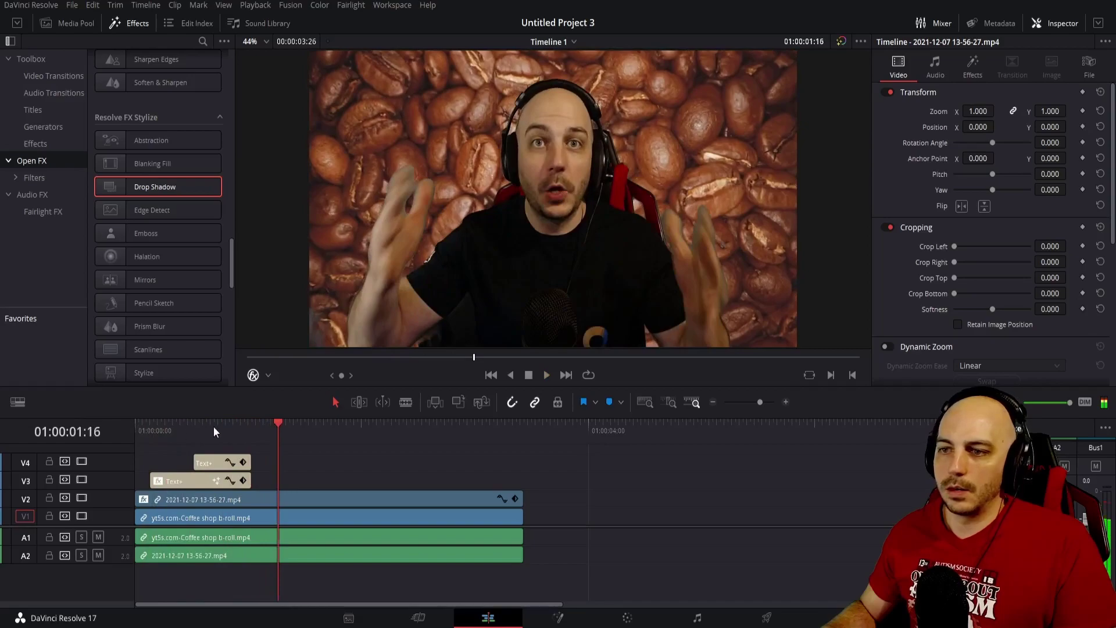
pyautogui.click(251, 428)
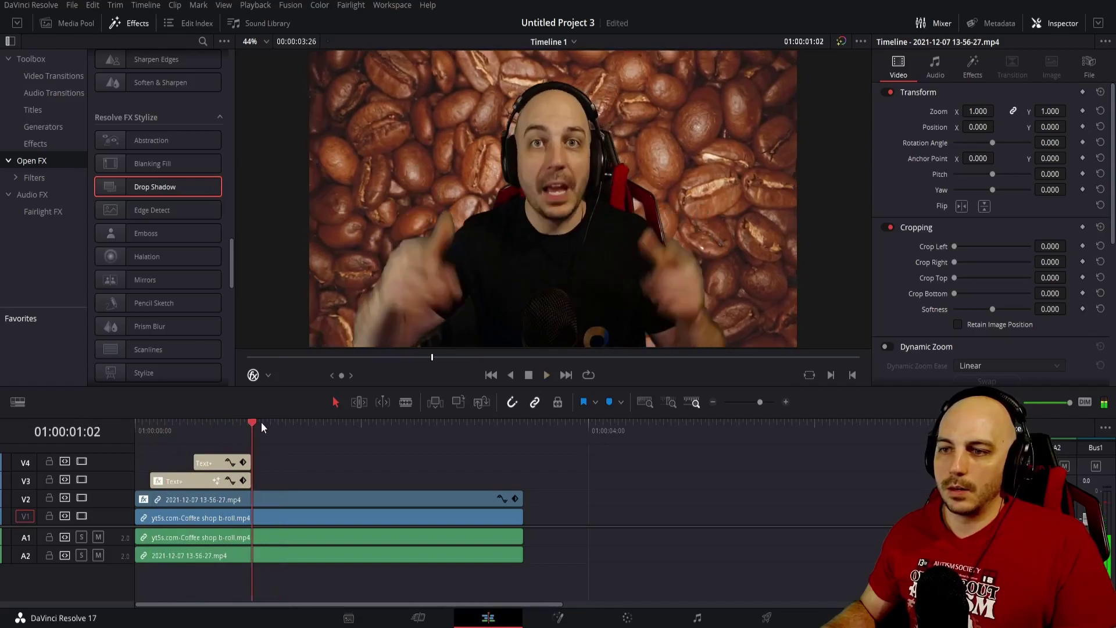
# - Copy the My caption onto V3 after the playhead, retype it as 'Goodness', and save
pyautogui.click(216, 463)
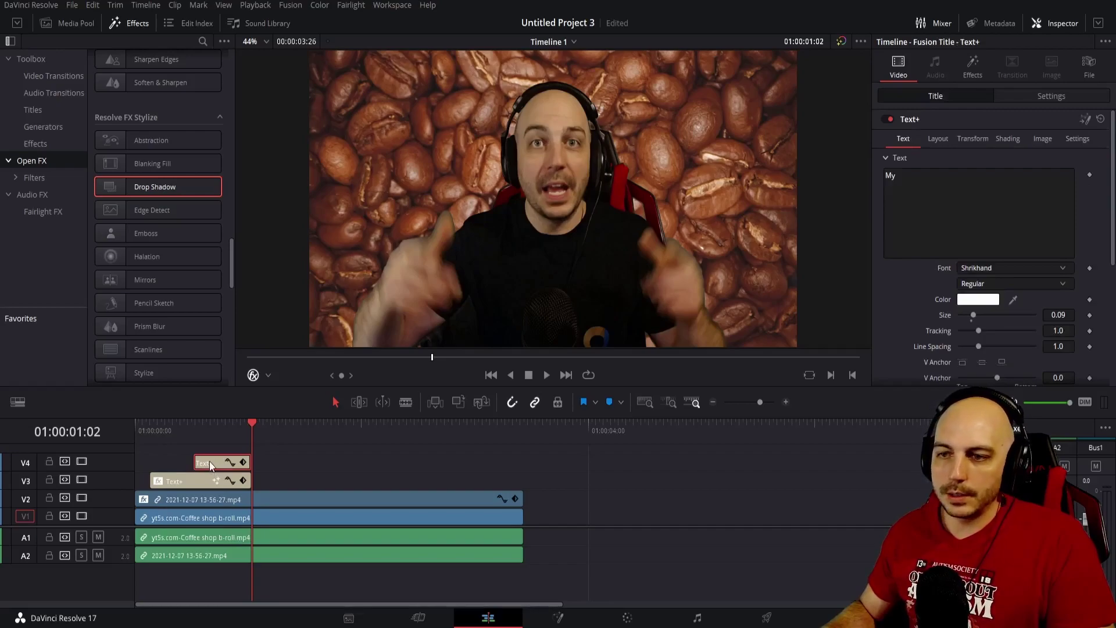
pyautogui.moveTo(211, 463); pyautogui.dragTo(273, 485)
pyautogui.click(929, 210)
pyautogui.hotkey('ctrl', 'a')
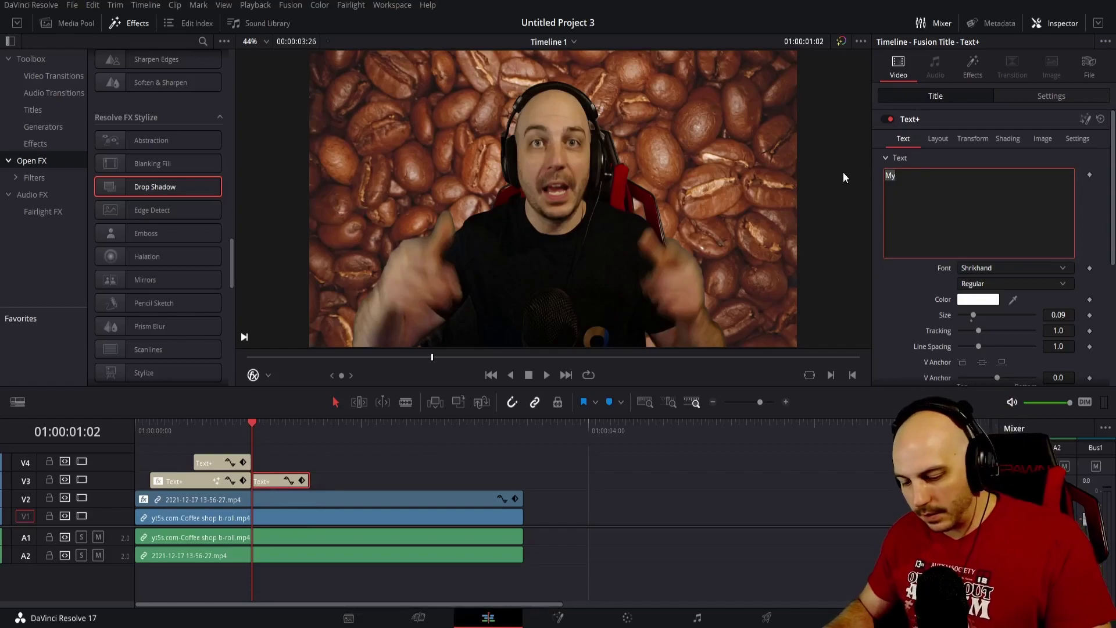
pyautogui.write('Goodness')
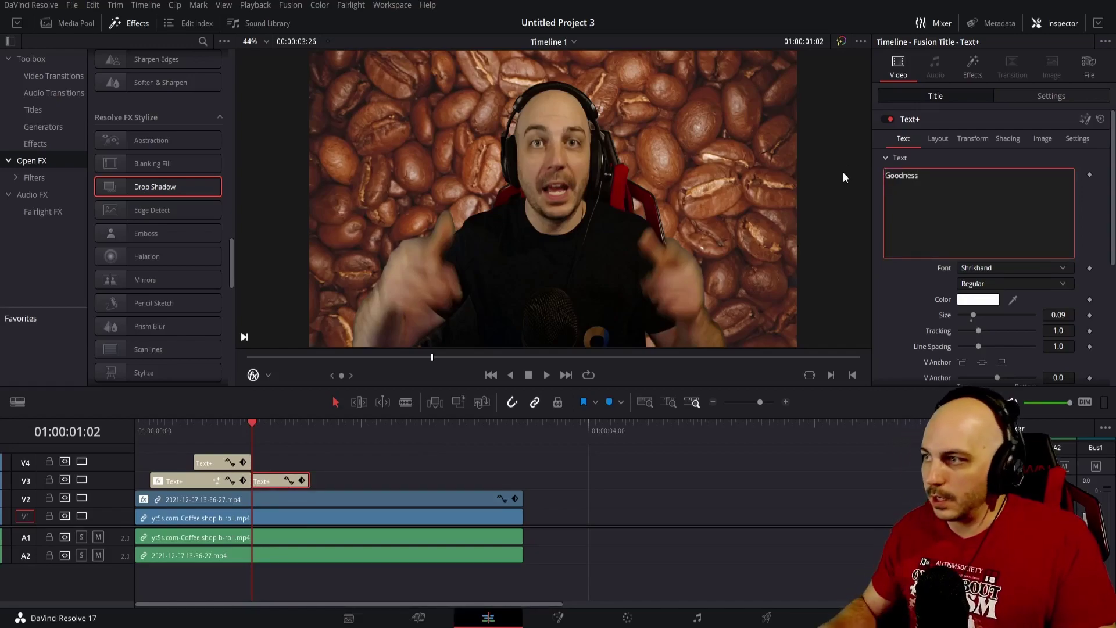
pyautogui.hotkey('ctrl', 's')
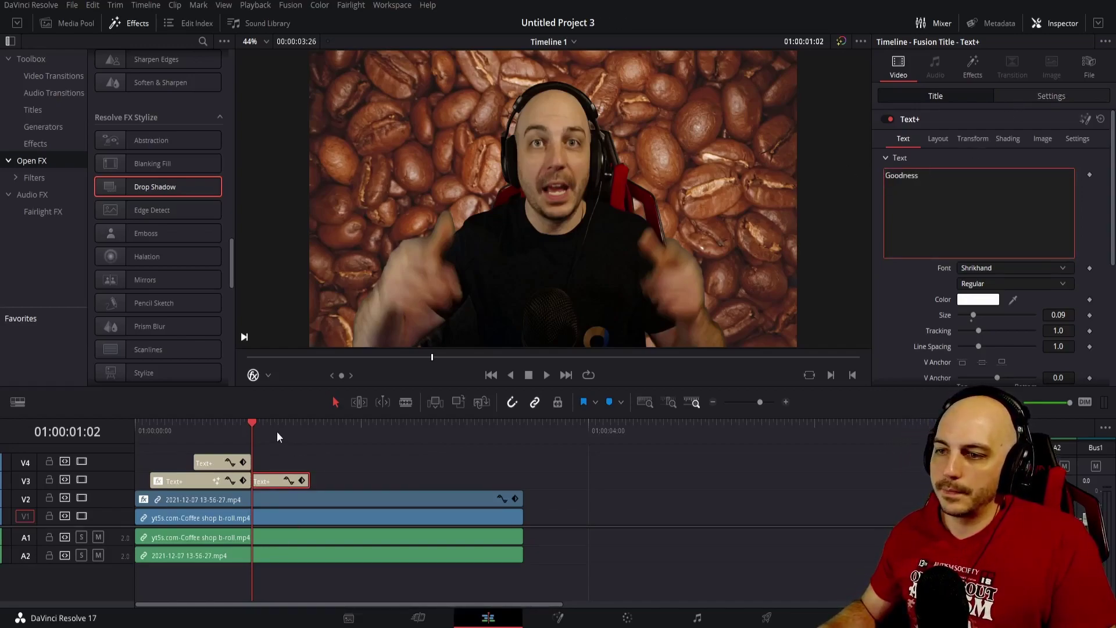
pyautogui.press('space')
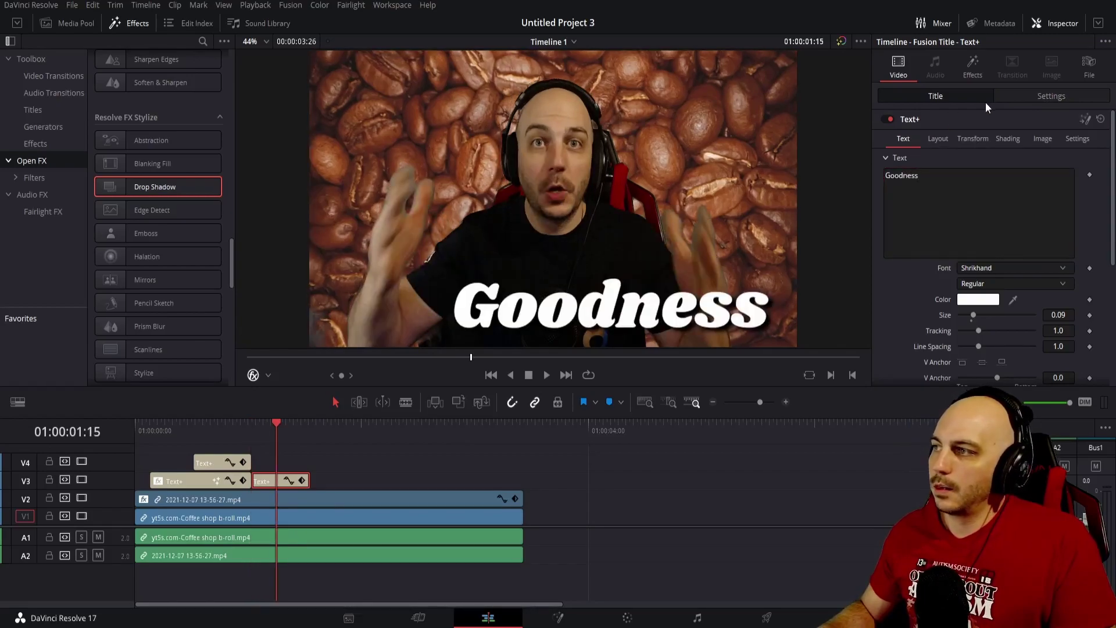
# - Shift the Goodness caption to Position X -30 and preview the captions from the start
pyautogui.click(1019, 98)
pyautogui.moveTo(977, 154); pyautogui.dragTo(924, 154)
pyautogui.moveTo(193, 430); pyautogui.dragTo(129, 426)
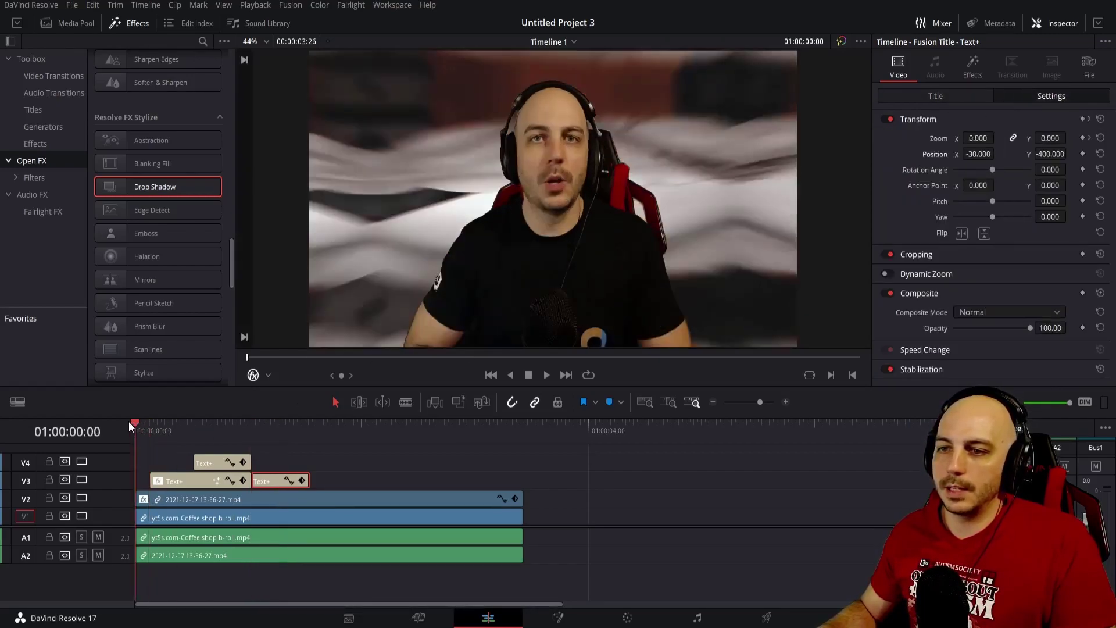
pyautogui.press('space')
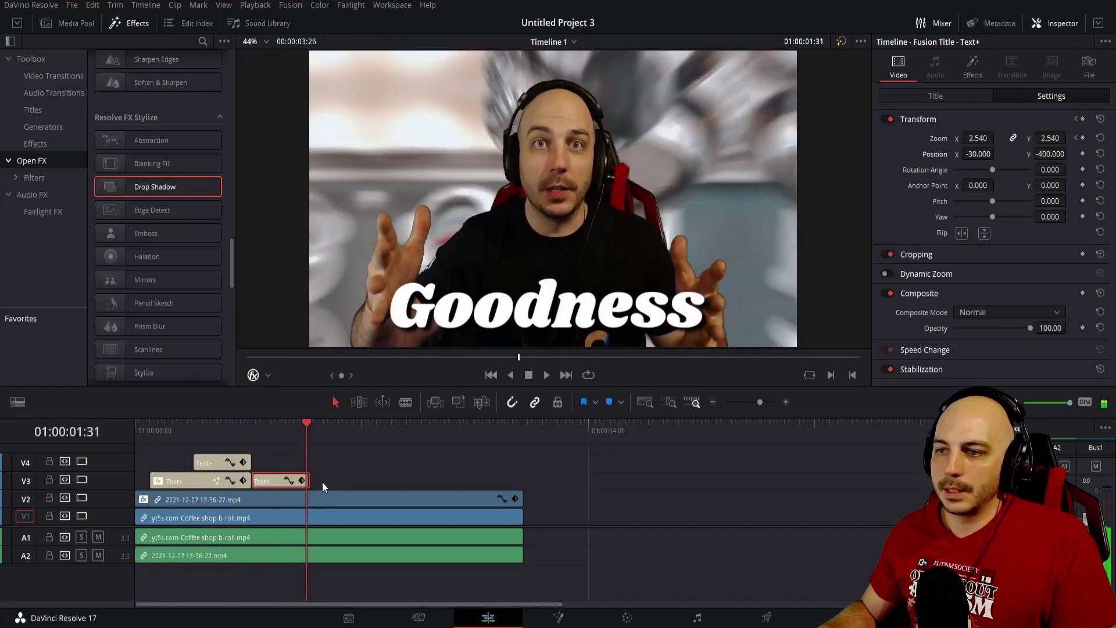
# - Lengthen the Goodness clip and review its timing up to 01:00:01:52
pyautogui.moveTo(309, 480); pyautogui.dragTo(343, 480)
pyautogui.click(292, 480)
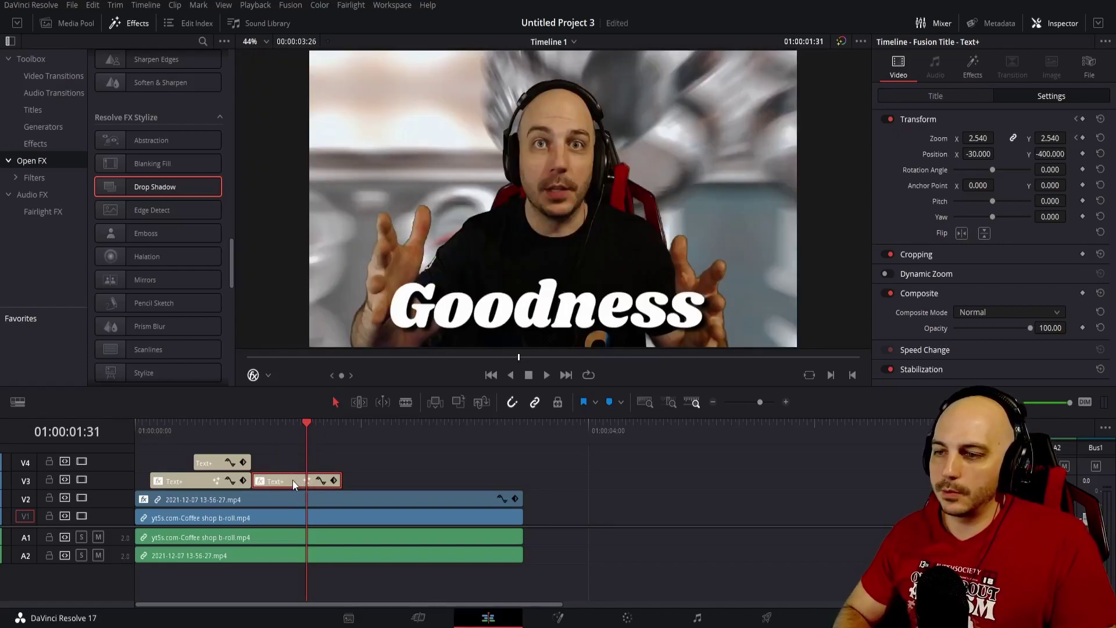
pyautogui.press('space')
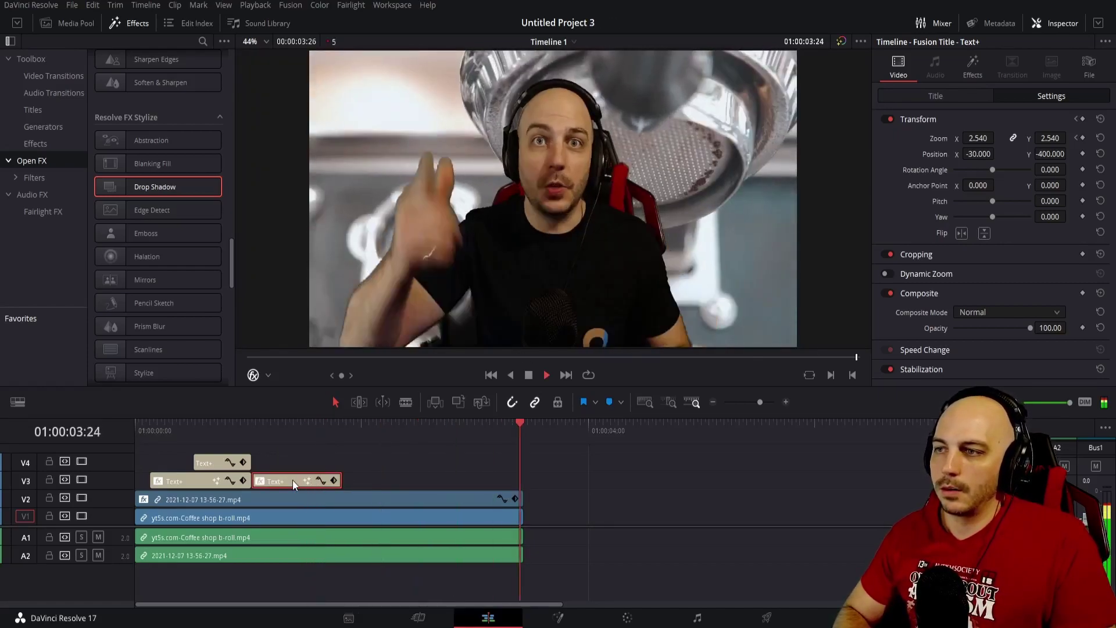
pyautogui.click(321, 430)
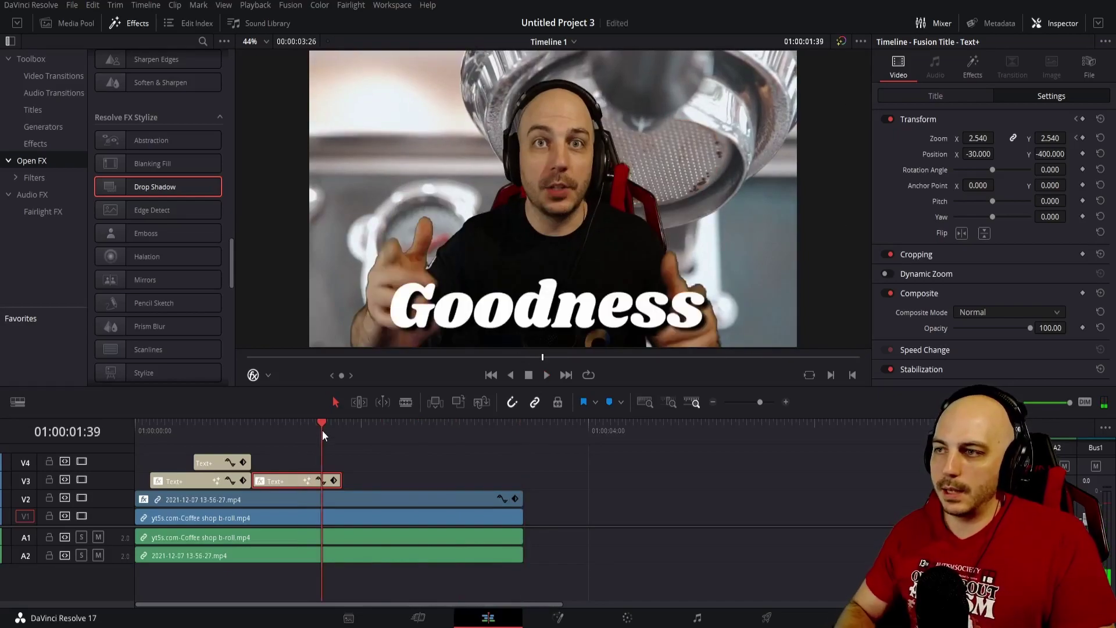
pyautogui.press('space')
pyautogui.press('space')
pyautogui.press('j')
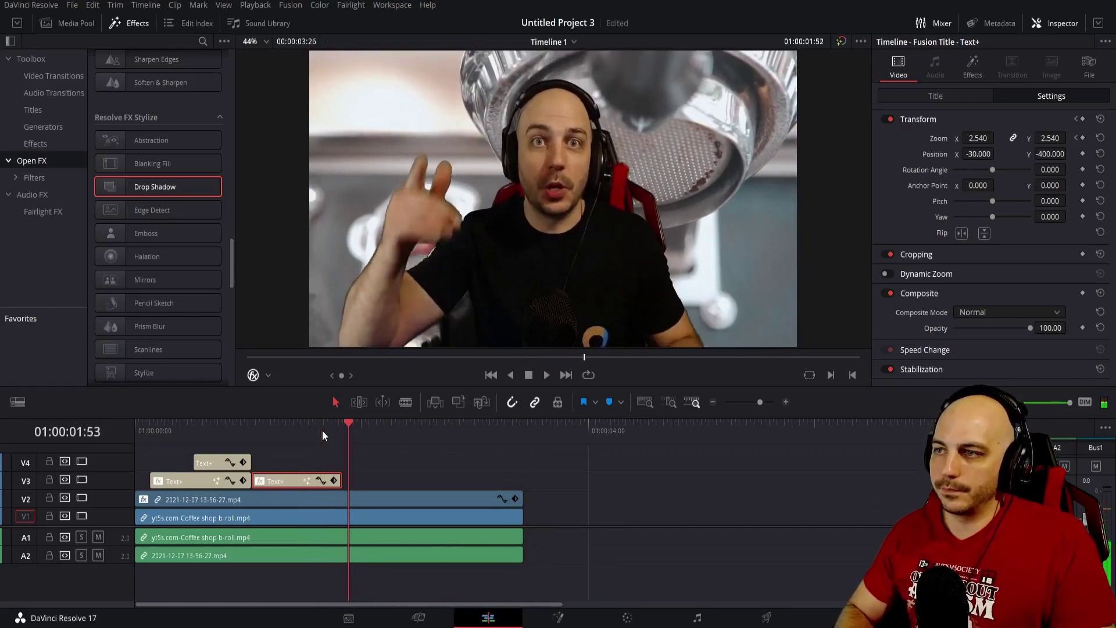
pyautogui.press('l')
pyautogui.press('Left')
pyautogui.press('Left')
pyautogui.press('Left')
pyautogui.press('Left')
pyautogui.press('Left')
pyautogui.press('Left')
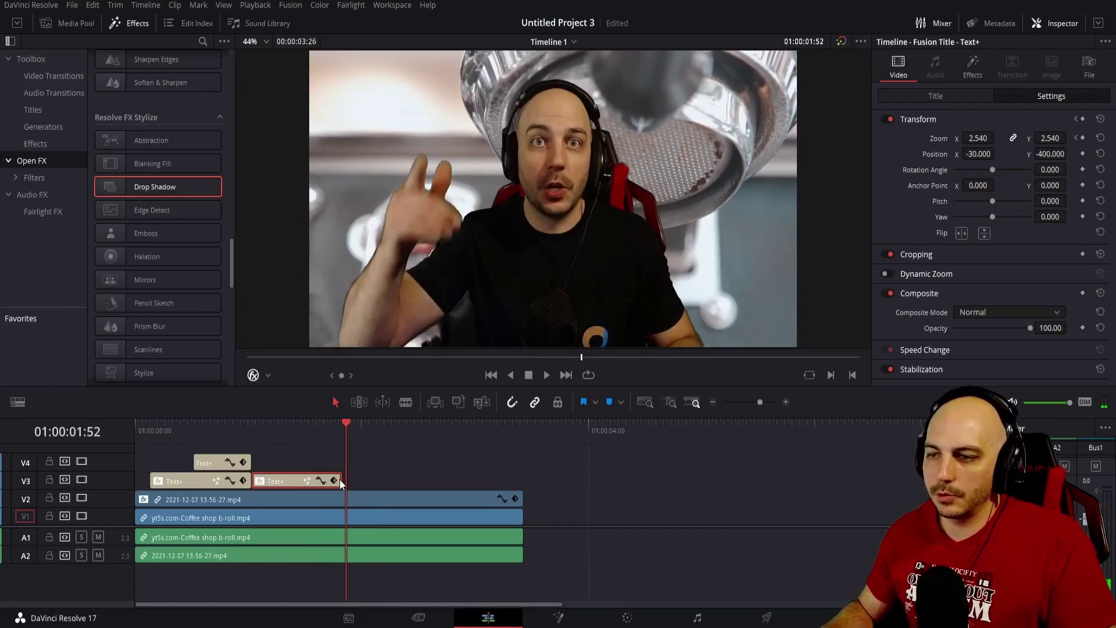
# - Trim Goodness at the playhead and copy it after itself on V3, retyped as 'Your'
pyautogui.moveTo(342, 480); pyautogui.dragTo(349, 479)
pyautogui.moveTo(279, 481); pyautogui.dragTo(394, 478)
pyautogui.click(924, 96)
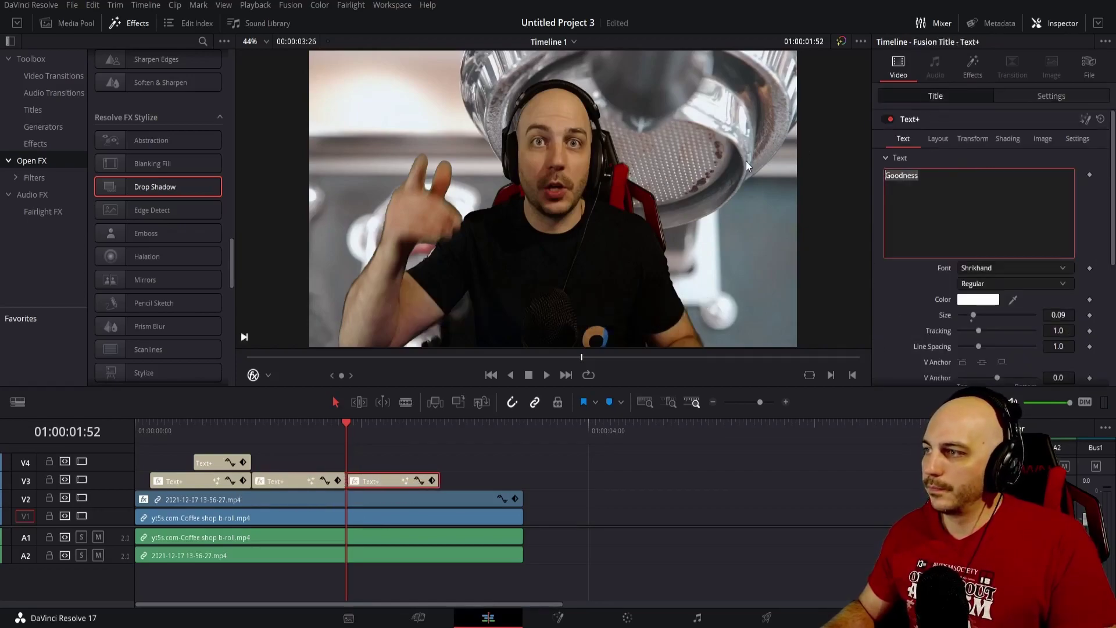
pyautogui.write('Your')
# - Move the Your caption to Position X -413 and play through it
pyautogui.click(374, 430)
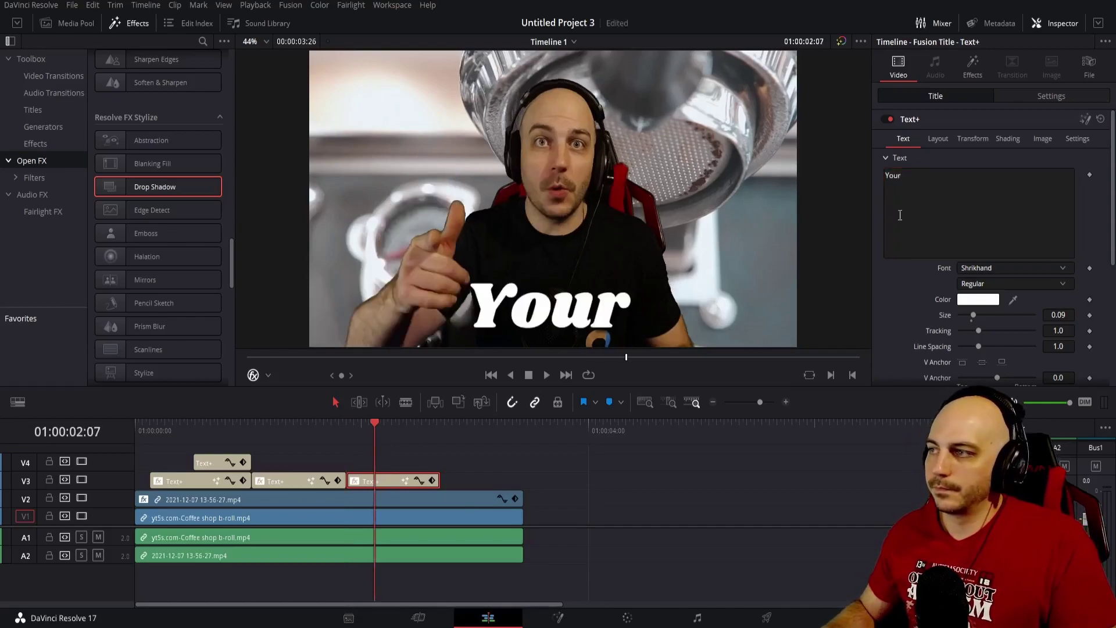
pyautogui.click(1029, 96)
pyautogui.moveTo(995, 154); pyautogui.dragTo(973, 153)
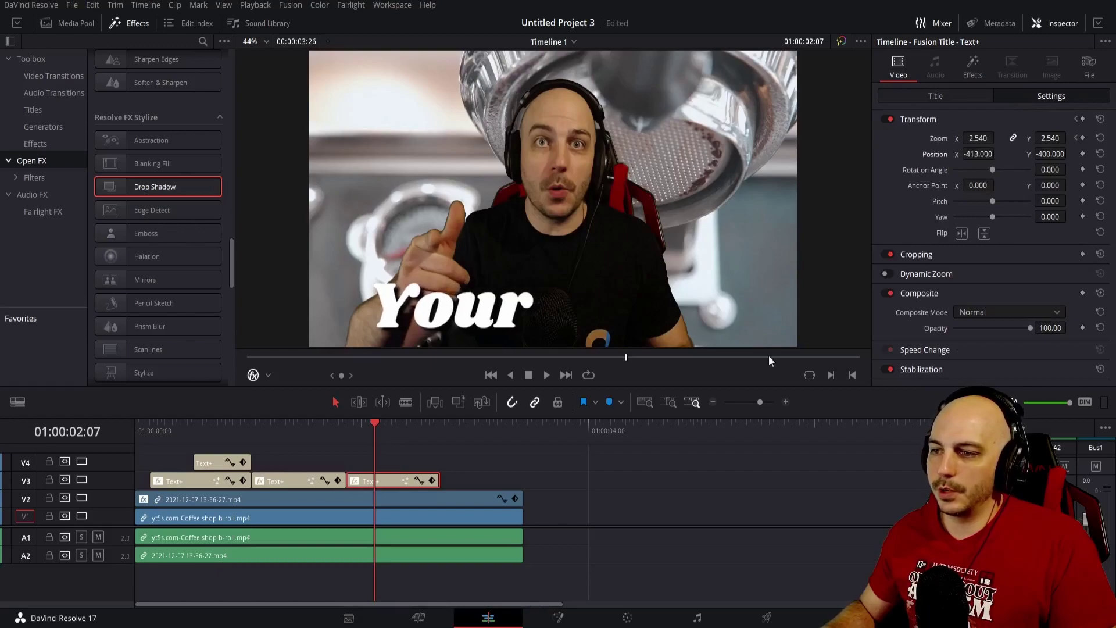
pyautogui.click(350, 432)
pyautogui.press('space')
pyautogui.press('space')
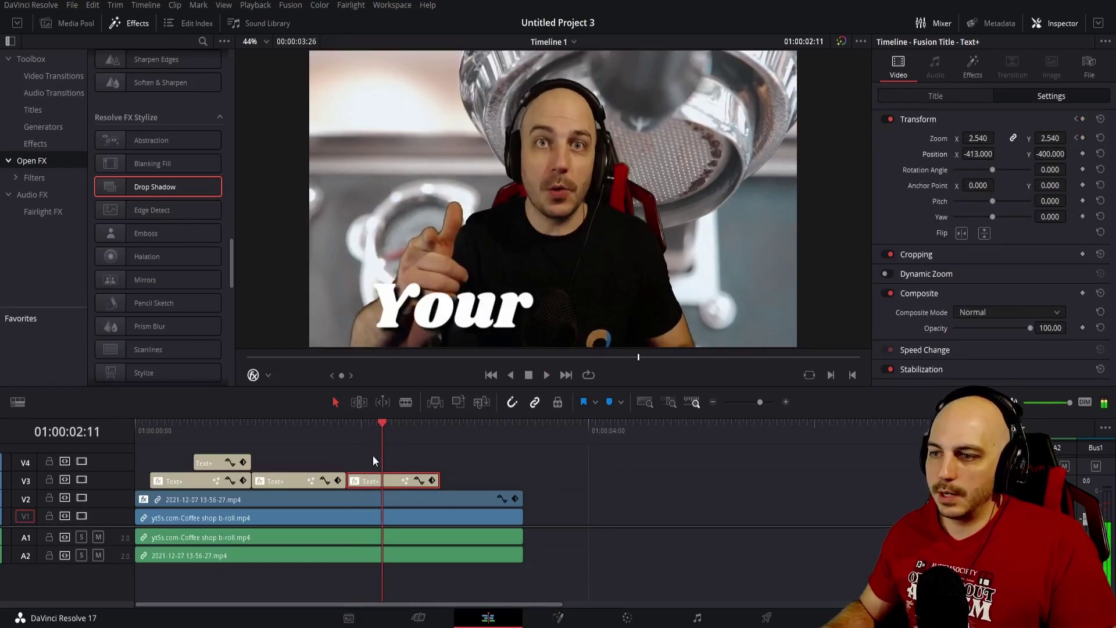
# - Copy the Your caption onto V4 aligned at 01:00:02:07 as the 'Not' caption
pyautogui.moveTo(363, 480); pyautogui.dragTo(399, 463)
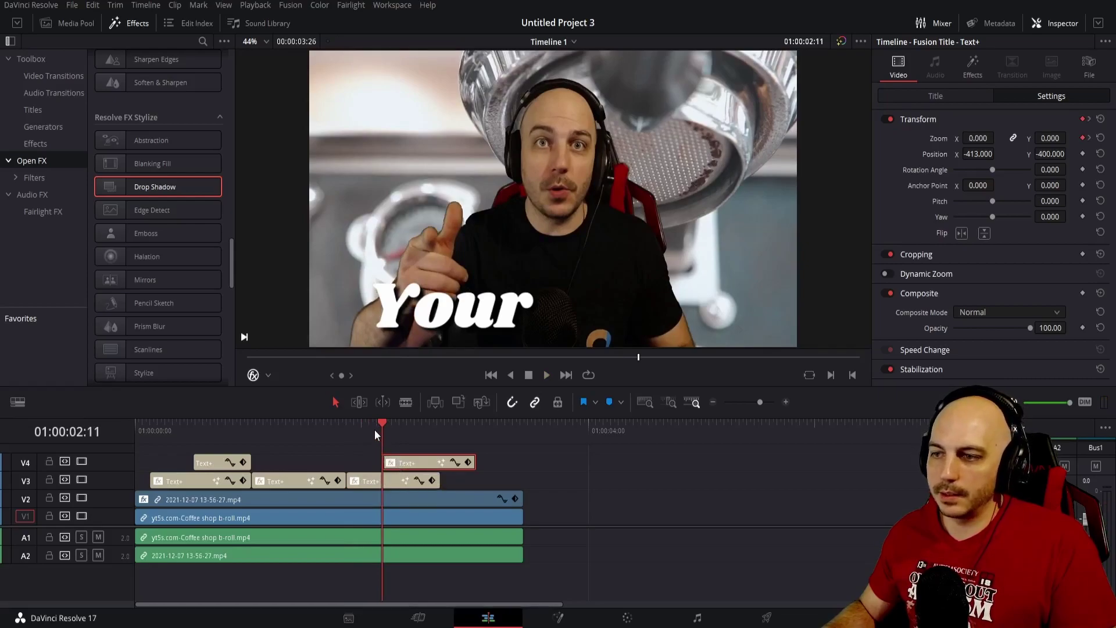
pyautogui.press('Left')
pyautogui.press('Left')
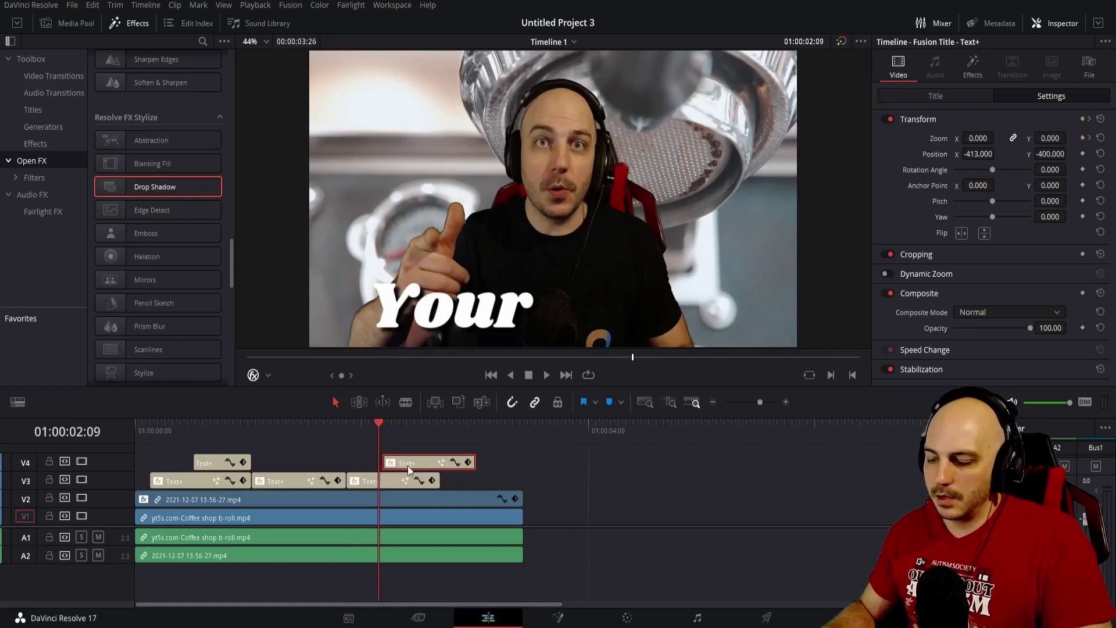
pyautogui.press('Left')
pyautogui.press('Left')
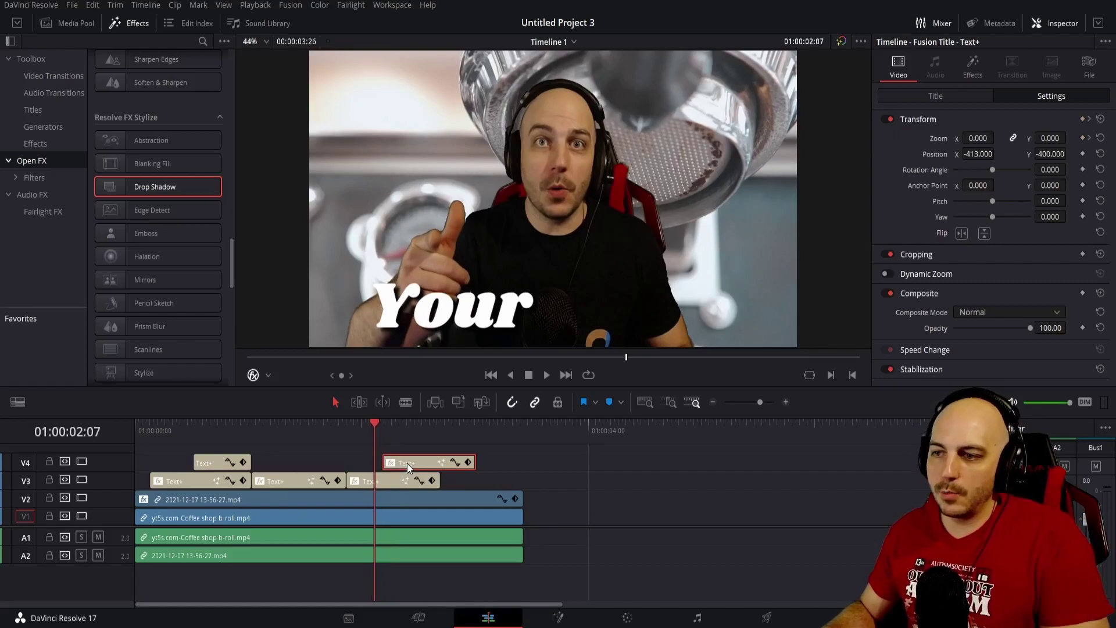
pyautogui.moveTo(407, 468); pyautogui.dragTo(399, 466)
pyautogui.click(918, 96)
pyautogui.click(963, 182)
pyautogui.doubleClick(963, 182)
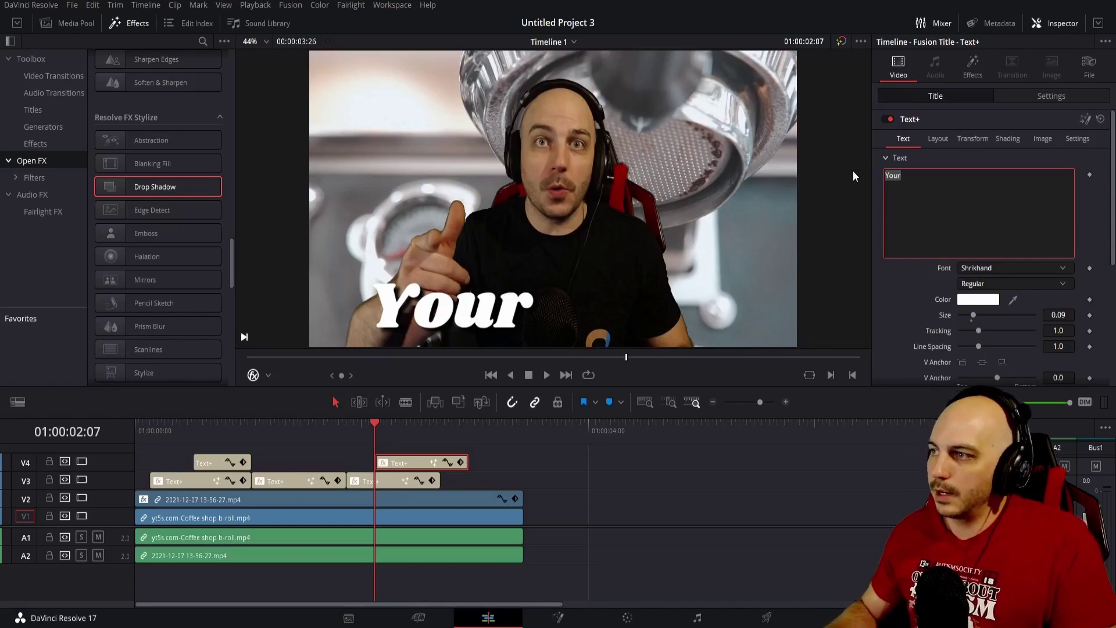
pyautogui.click(997, 95)
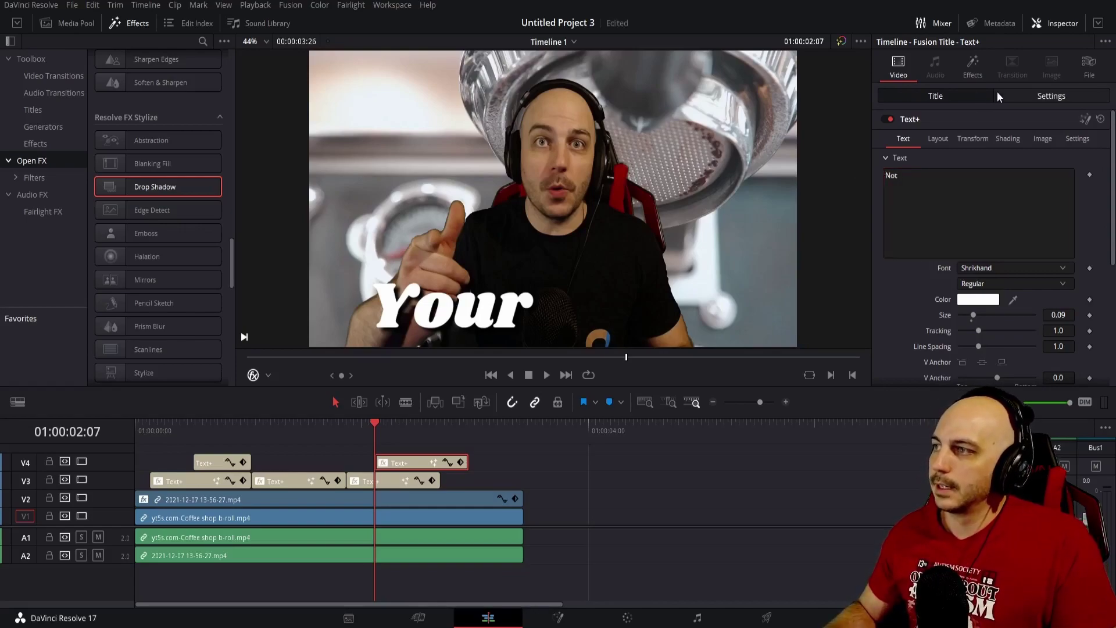
# - Replay the captions to find the word change at 01:00:02:19
pyautogui.click(394, 429)
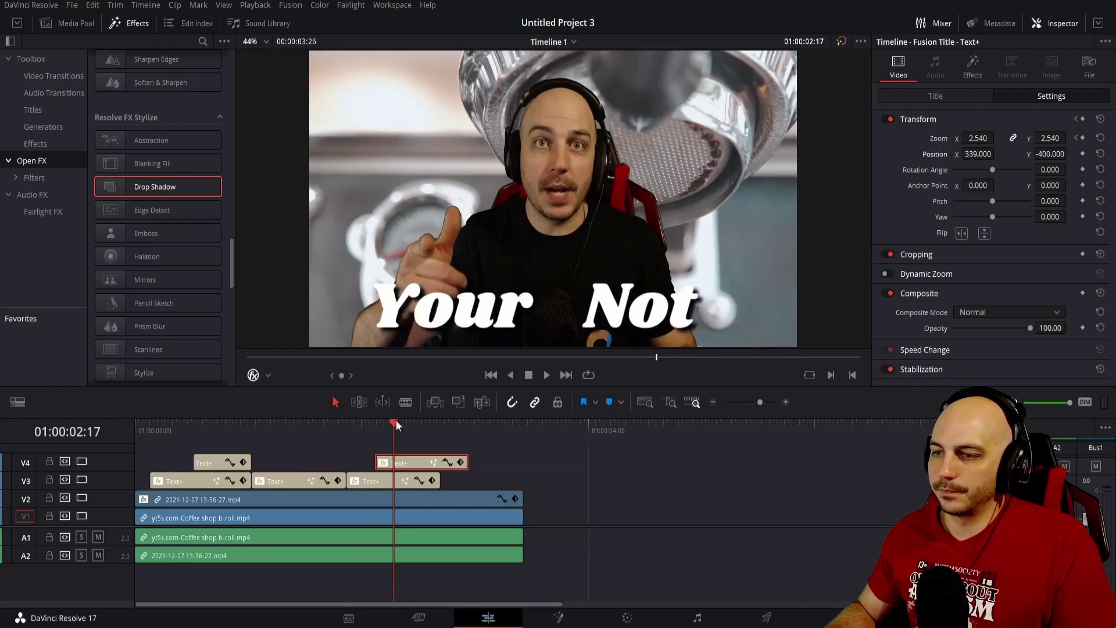
pyautogui.click(308, 427)
pyautogui.press('space')
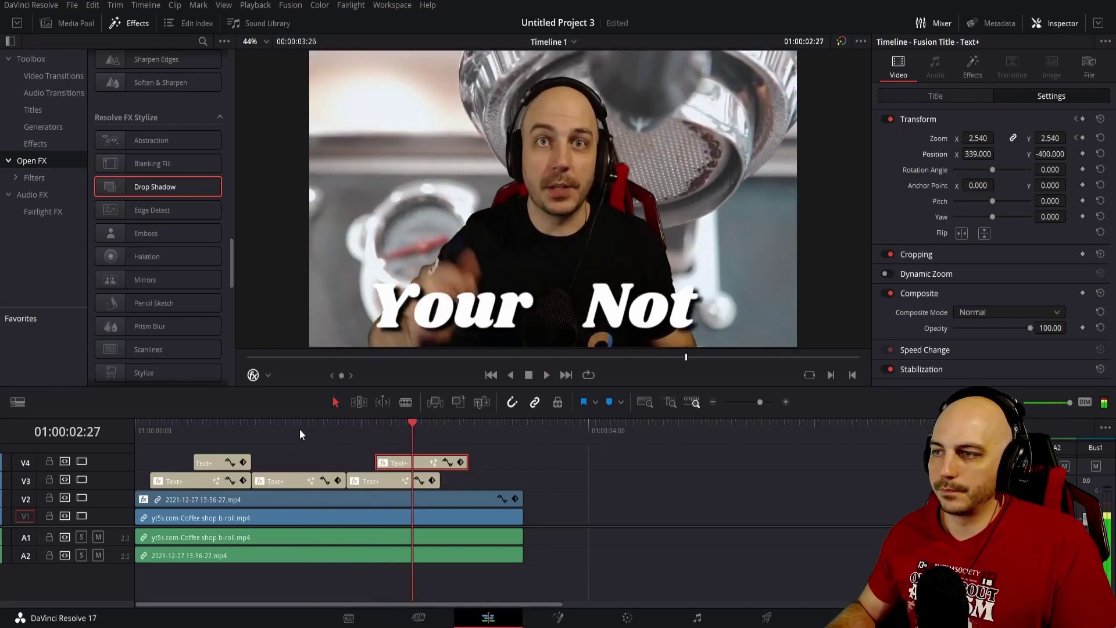
pyautogui.click(378, 425)
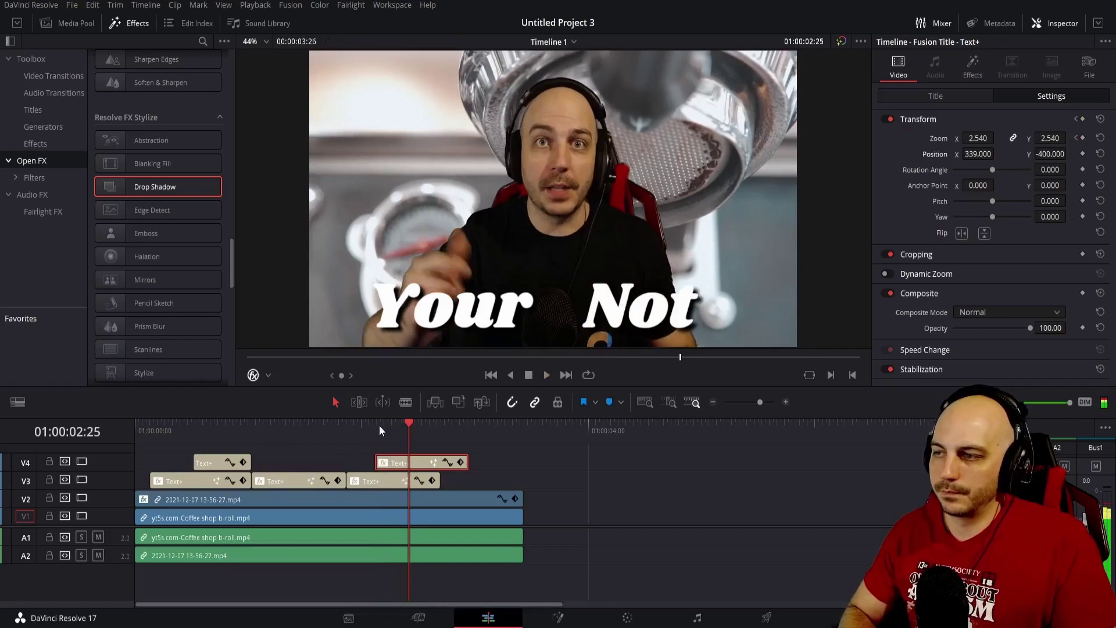
pyautogui.press('Left')
pyautogui.press('Left')
pyautogui.press('Left')
pyautogui.press('Left')
pyautogui.press('Left')
pyautogui.press('Left')
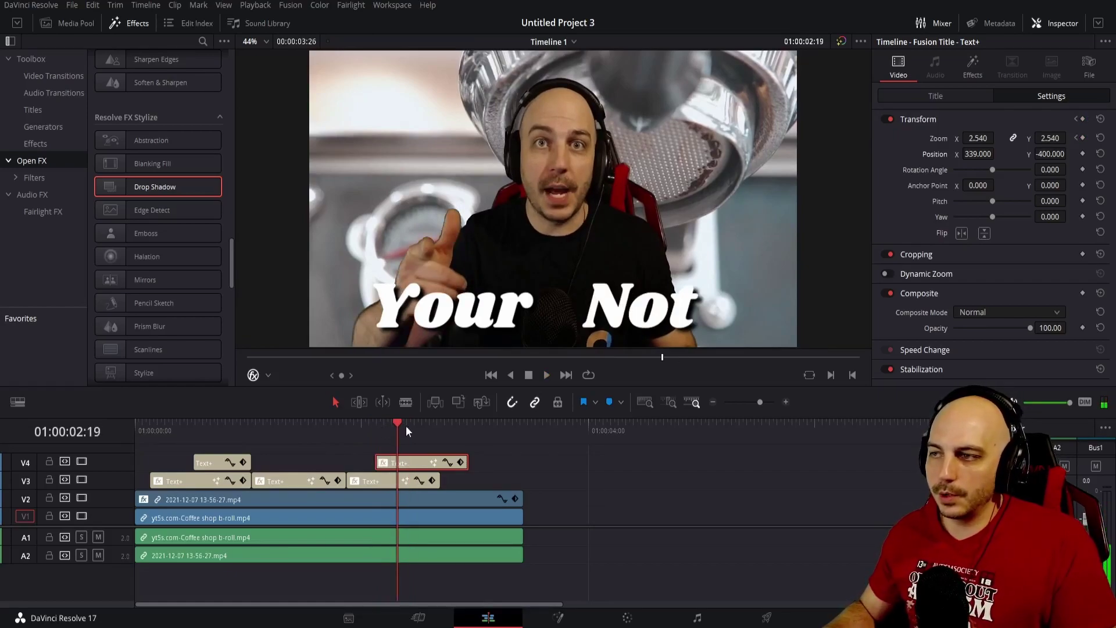
pyautogui.click(384, 425)
pyautogui.press('space')
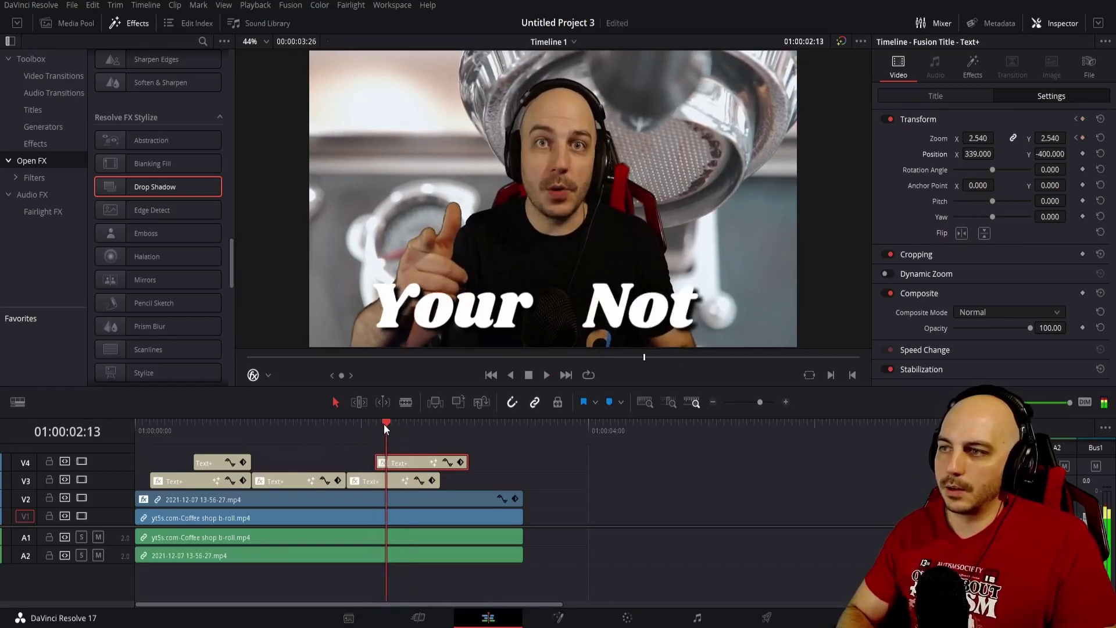
pyautogui.press('Left')
pyautogui.press('Left')
pyautogui.press('Left')
pyautogui.press('Left')
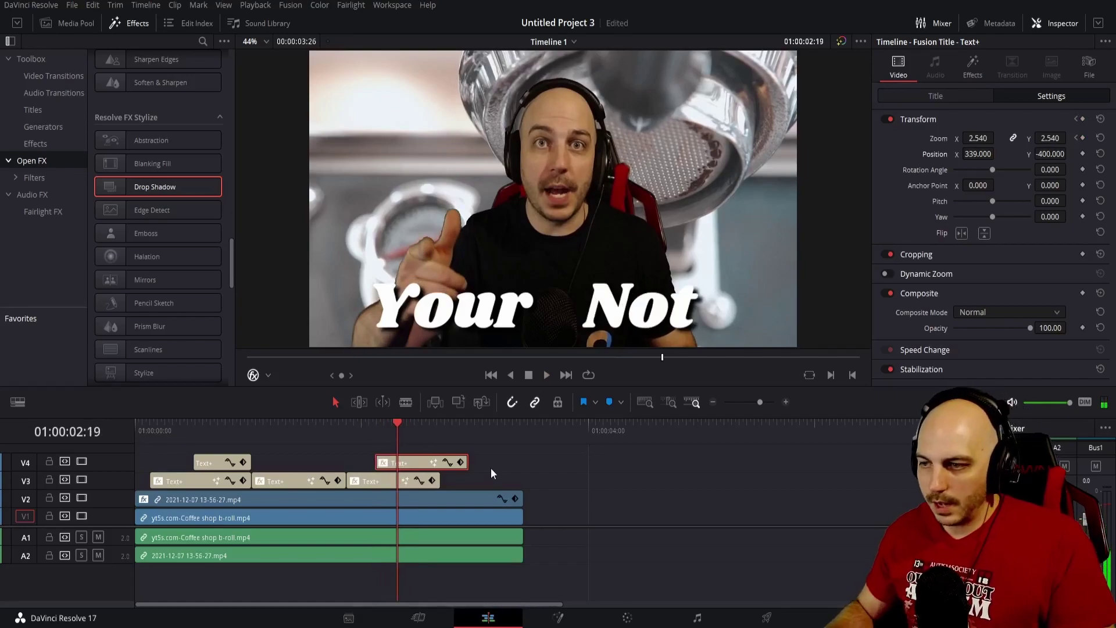
# - Split the V4 and V3 caption clips at 01:00:02:19
pyautogui.moveTo(477, 461); pyautogui.dragTo(430, 480)
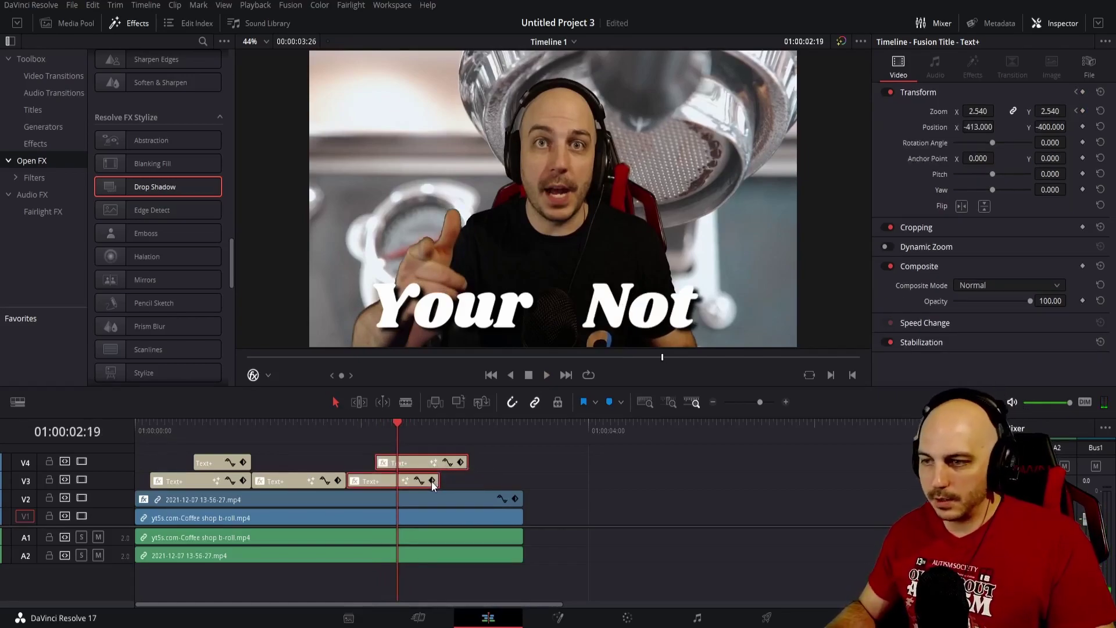
pyautogui.hotkey('ctrl', 'b')
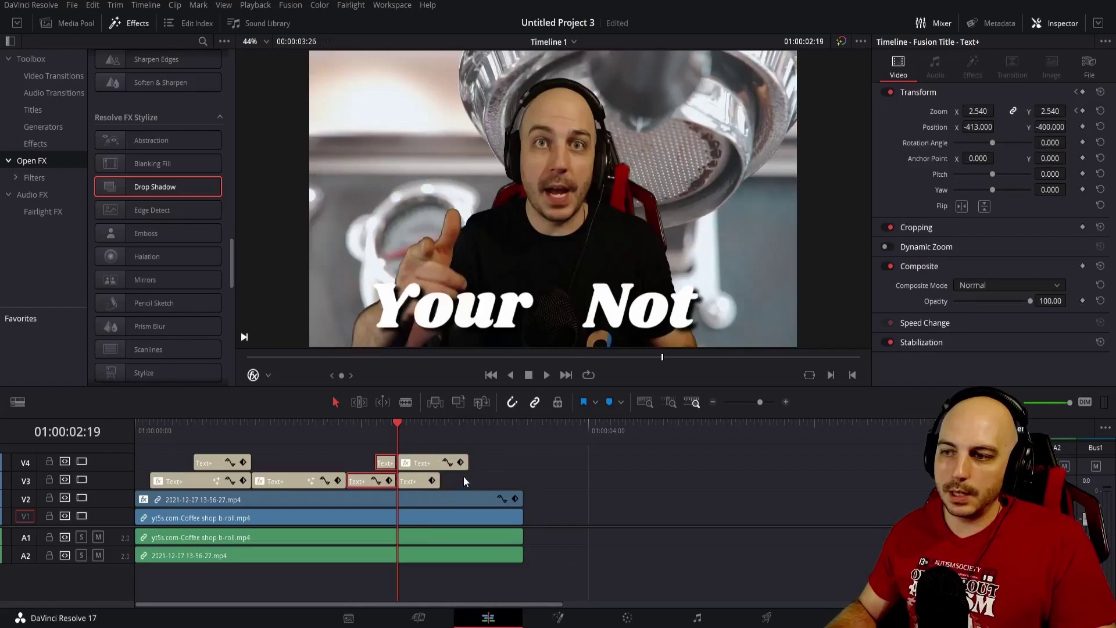
pyautogui.moveTo(433, 481); pyautogui.dragTo(434, 481)
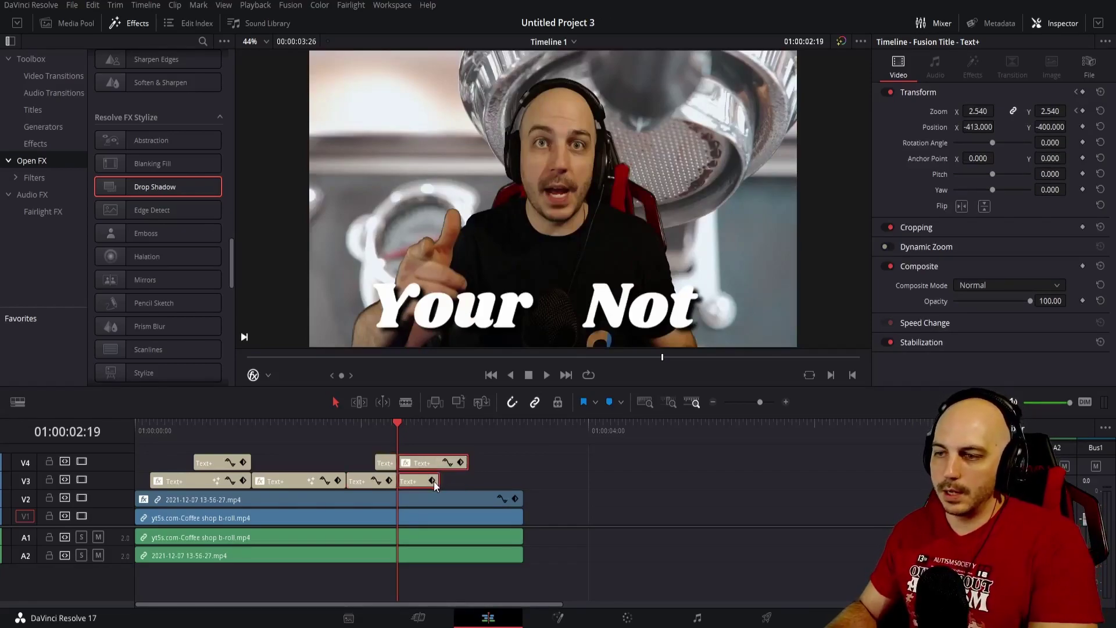
# - Delete the split-off caption pieces and extend the remaining V3 Text+ clip past the cut
pyautogui.press('Delete')
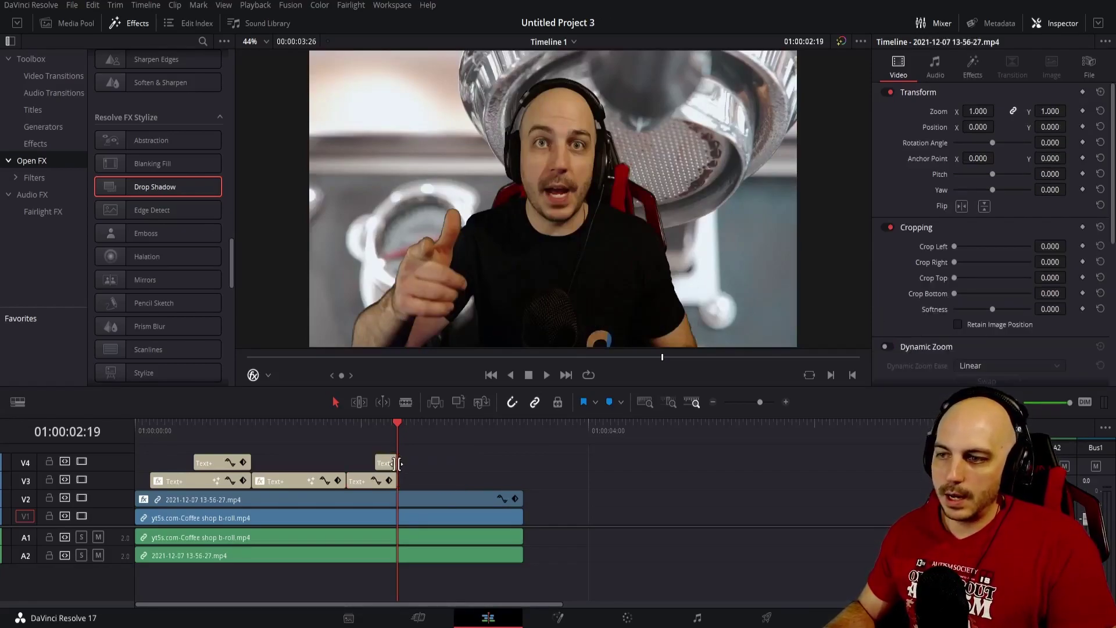
pyautogui.click(394, 463)
pyautogui.moveTo(397, 481); pyautogui.dragTo(411, 483)
# - Replace the caption text with the word 'Gonna' in the Inspector
pyautogui.click(935, 96)
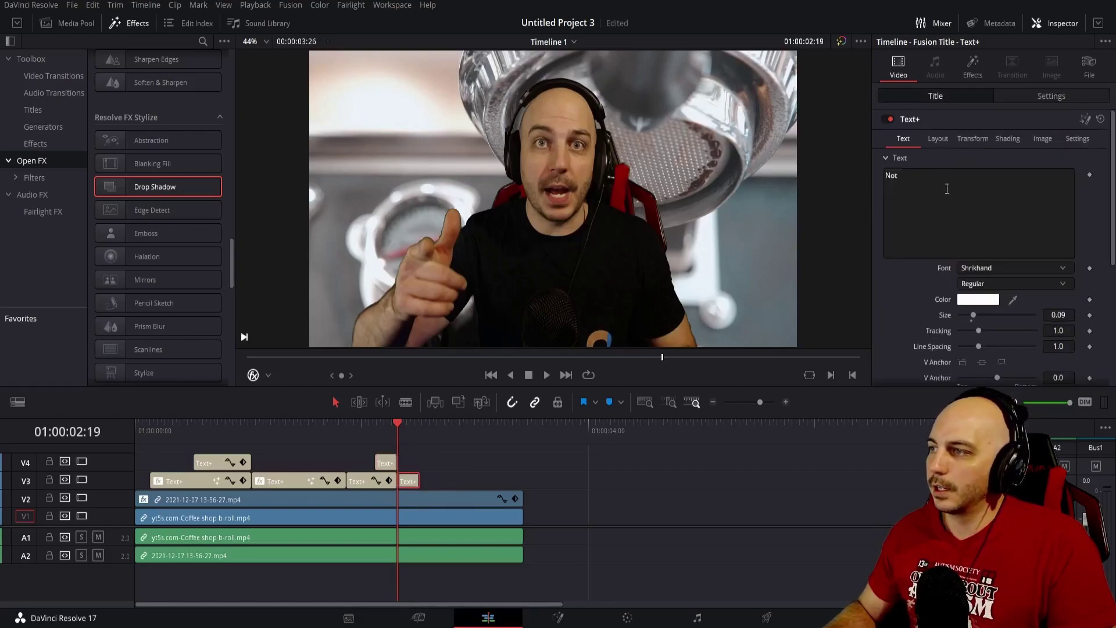
pyautogui.click(949, 191)
pyautogui.write('Not')
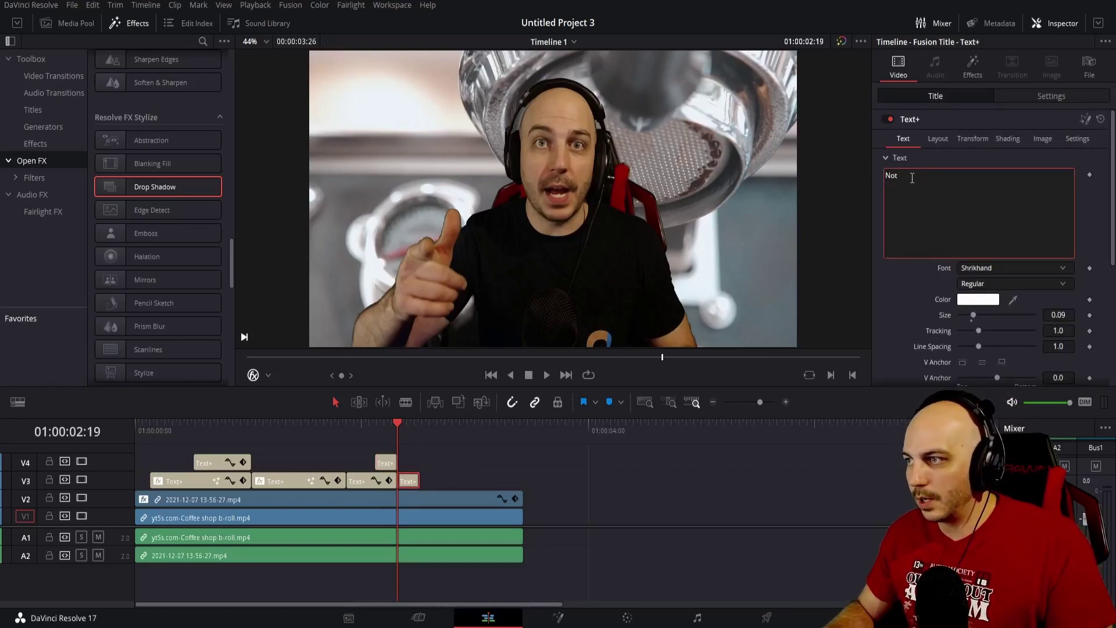
pyautogui.moveTo(906, 178); pyautogui.dragTo(881, 179)
pyautogui.write('Gonaa')
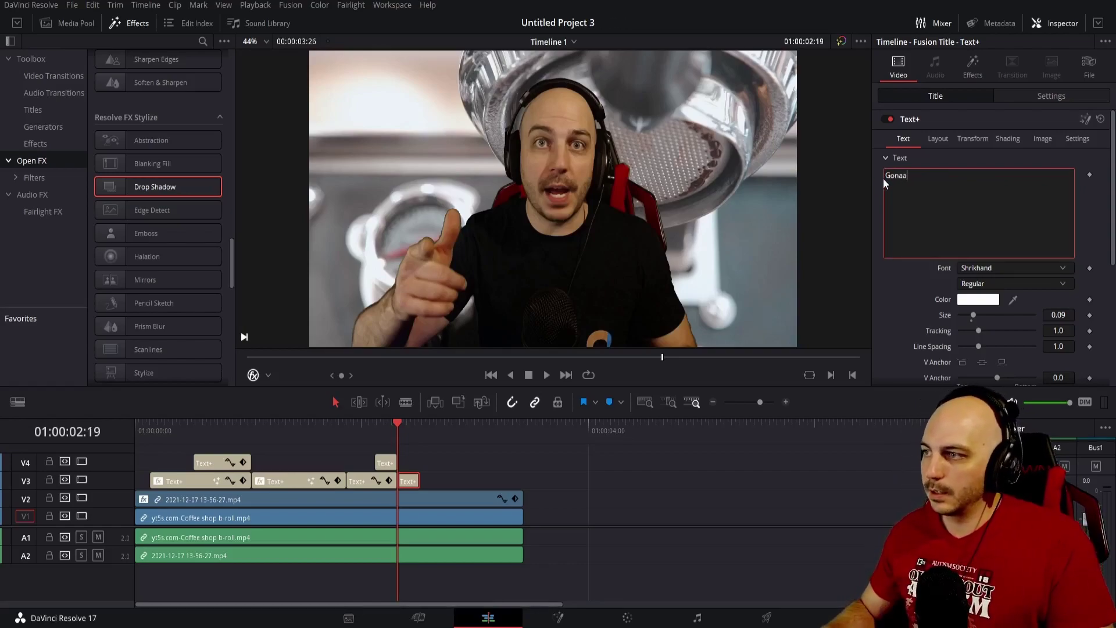
pyautogui.press('BackSpace')
pyautogui.press('BackSpace')
pyautogui.write('na')
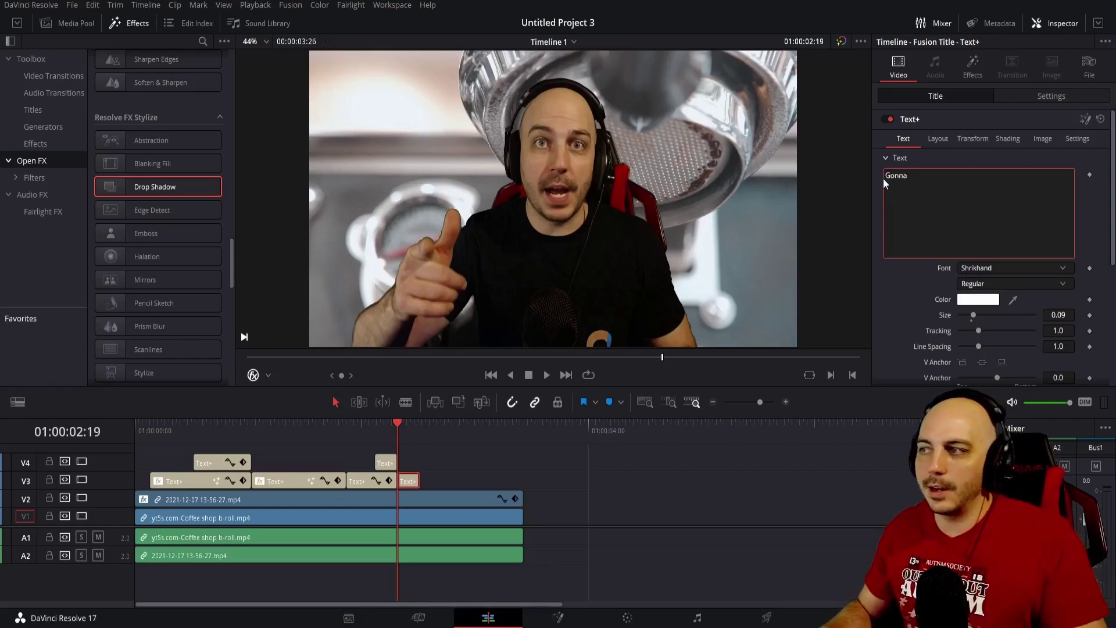
# - Play back the captions, then move 'Gonna' to the left at Position X -481
pyautogui.click(379, 427)
pyautogui.press('space')
pyautogui.click(325, 432)
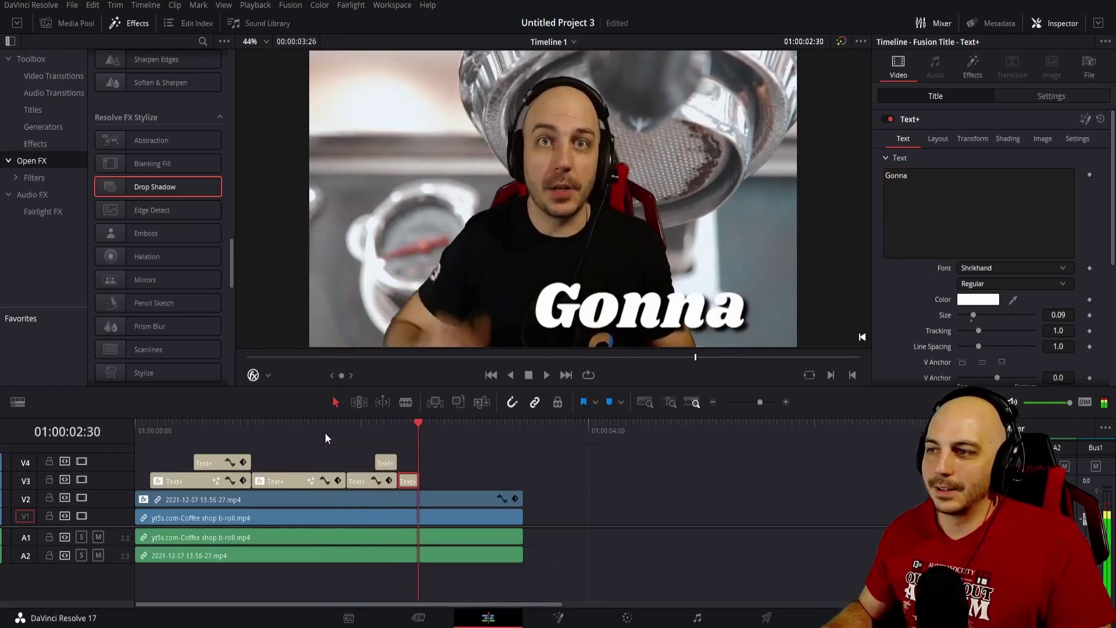
pyautogui.click(1035, 93)
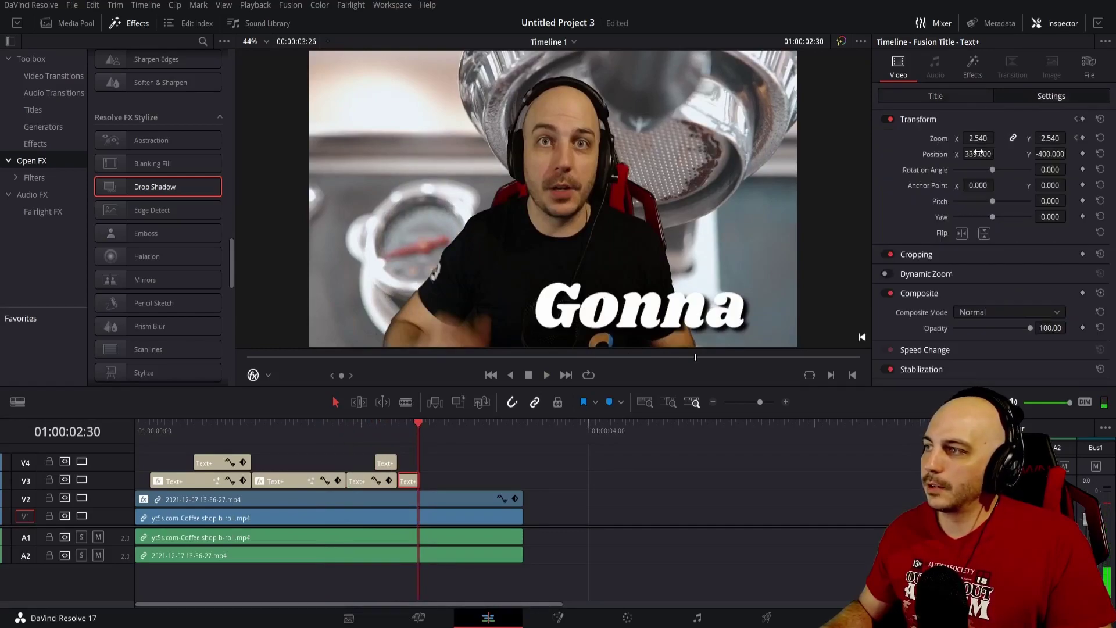
pyautogui.moveTo(978, 152)
pyautogui.mouseDown()
pyautogui.moveTo(924, 153)
pyautogui.moveTo(991, 154)
pyautogui.moveTo(982, 154)
pyautogui.mouseUp()
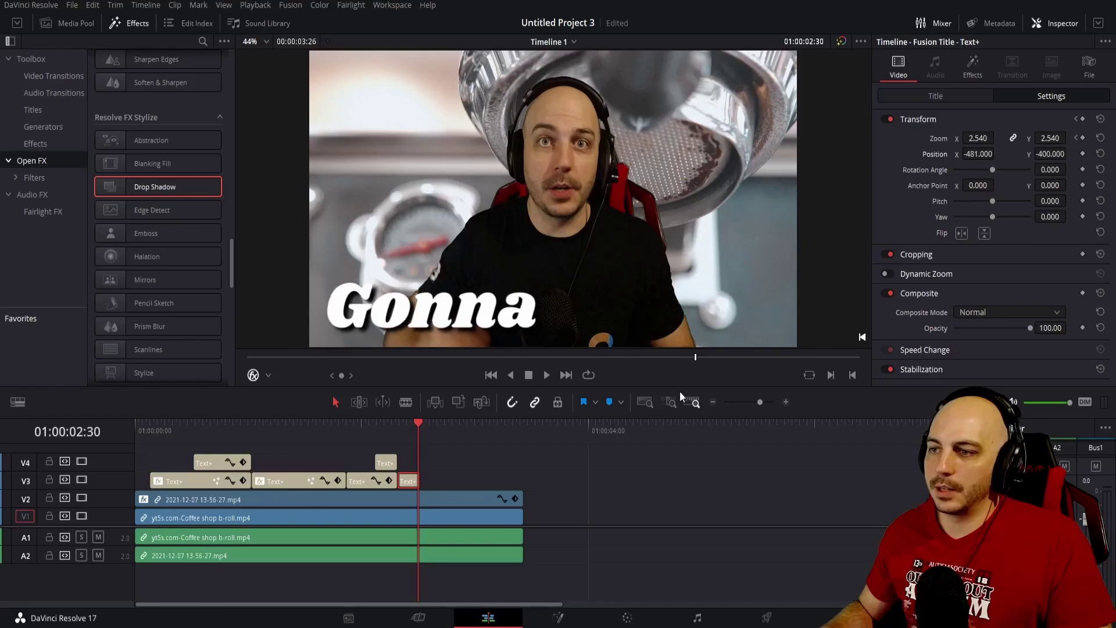
# - Review the 'Gonna' caption, zoom the timeline, and lengthen its clip
pyautogui.click(398, 424)
pyautogui.press('space')
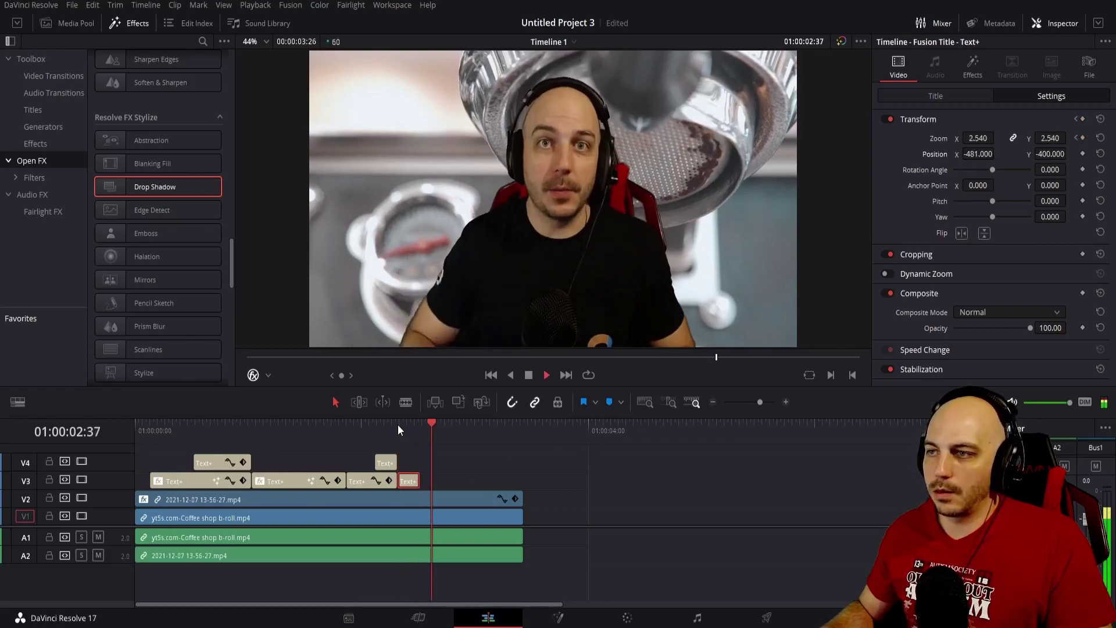
pyautogui.press('Left')
pyautogui.press('Left')
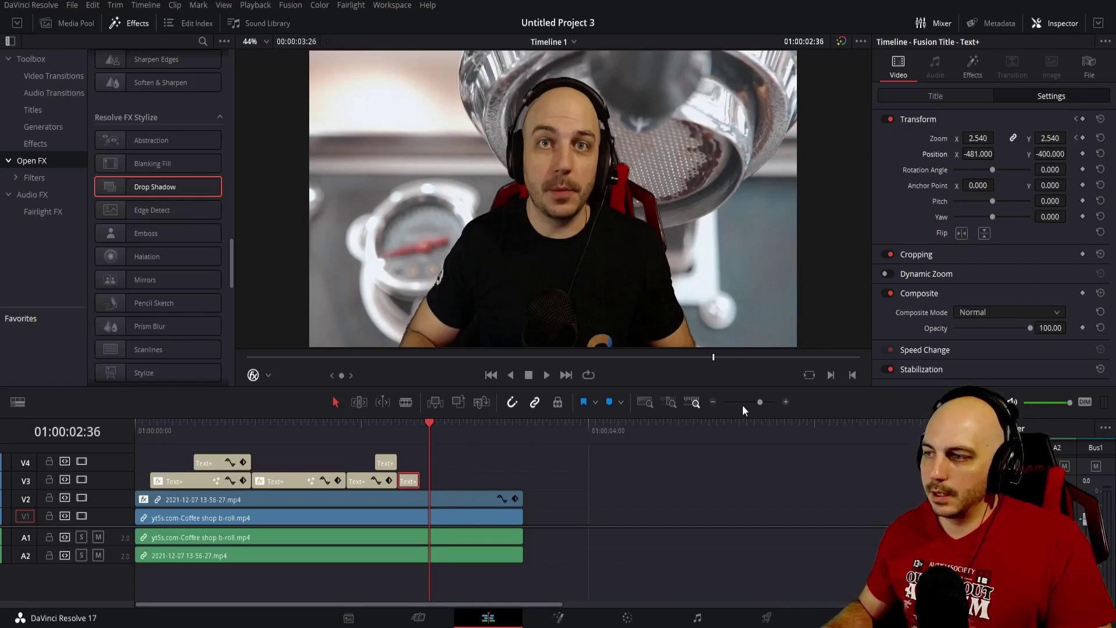
pyautogui.moveTo(760, 402); pyautogui.dragTo(762, 401)
pyautogui.moveTo(550, 479); pyautogui.dragTo(613, 480)
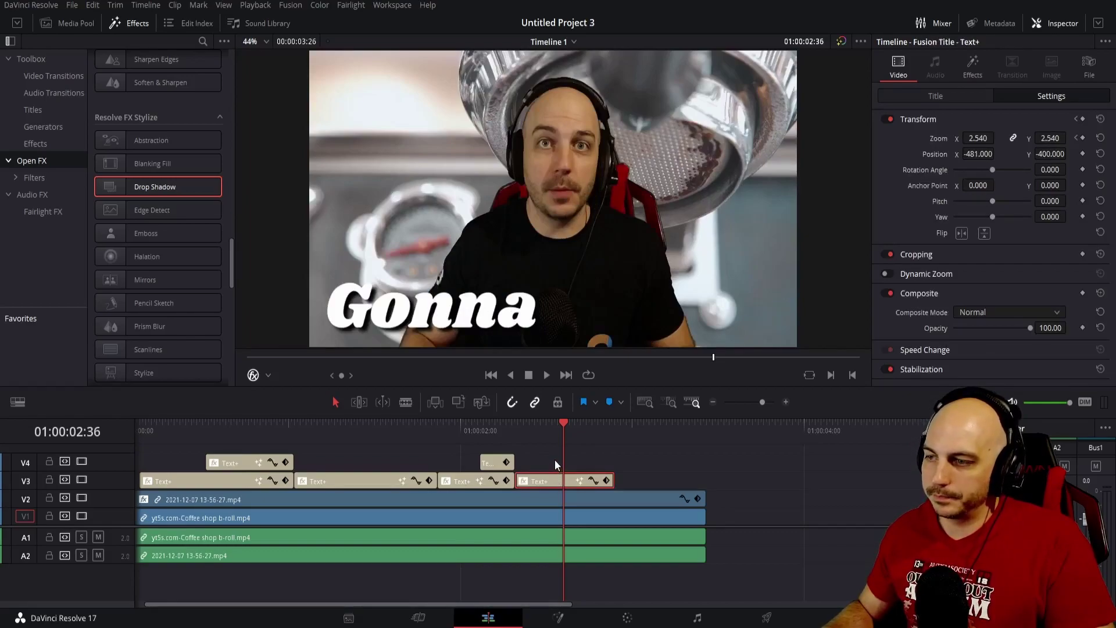
# - Paste a copy of 'Gonna' onto V4, retype it 'Believe', and slide it right to X 449
pyautogui.hotkey('ctrl', 'c')
pyautogui.hotkey('ctrl', 'v')
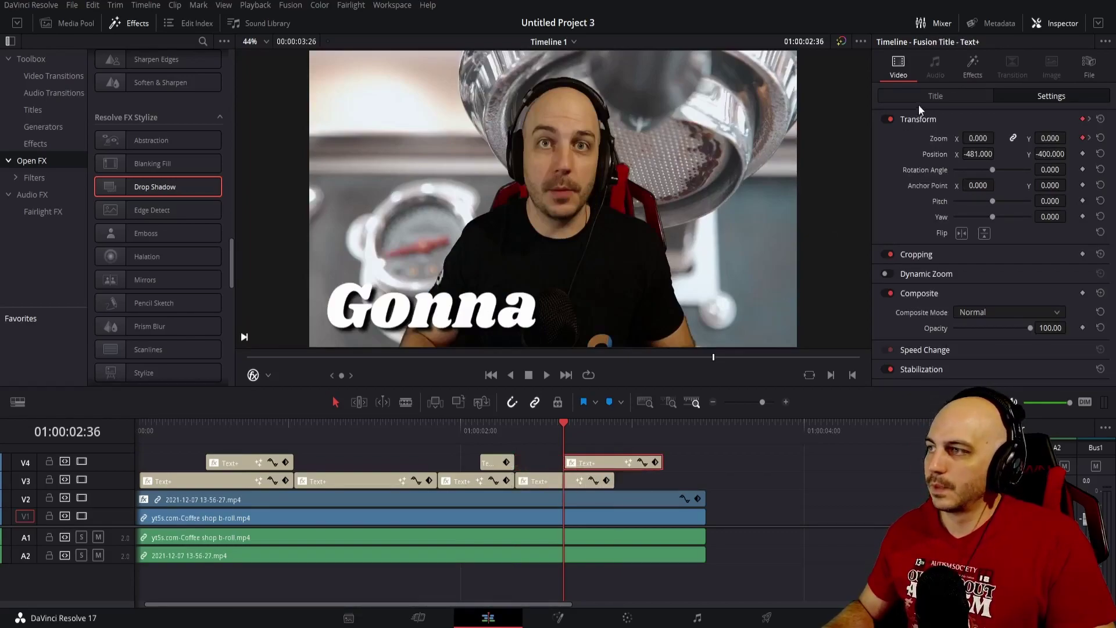
pyautogui.click(921, 98)
pyautogui.doubleClick(895, 175)
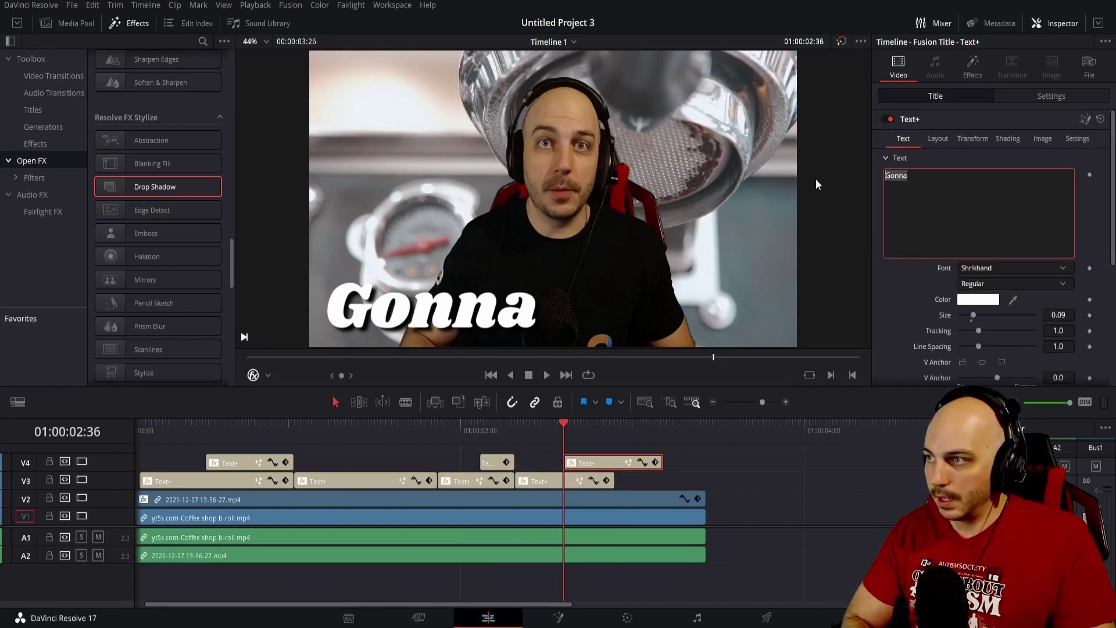
pyautogui.write('Believe')
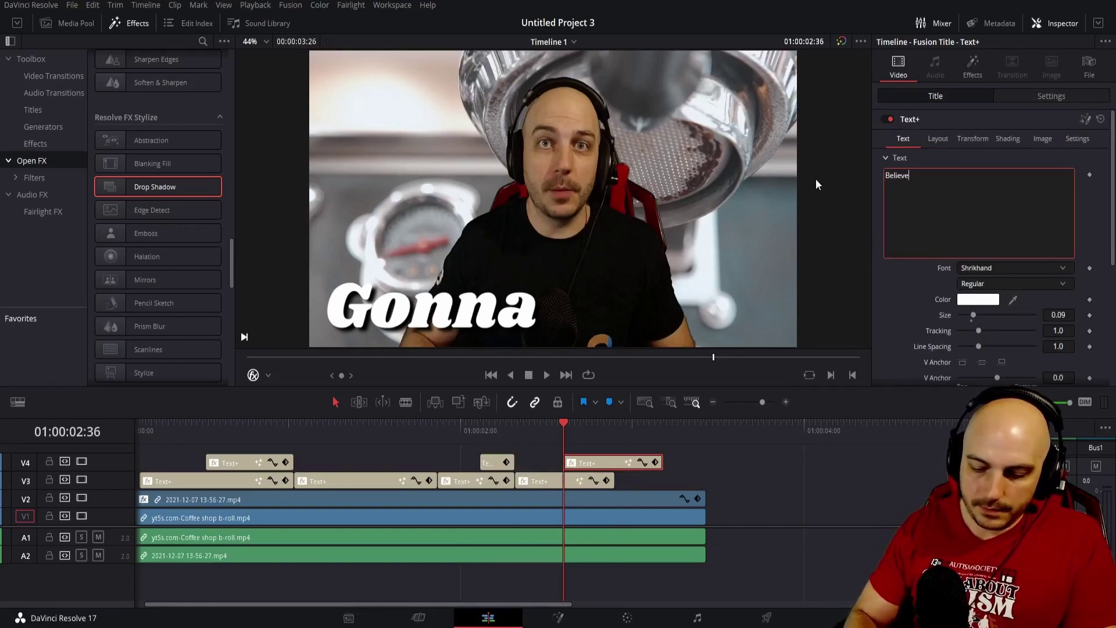
pyautogui.click(1066, 97)
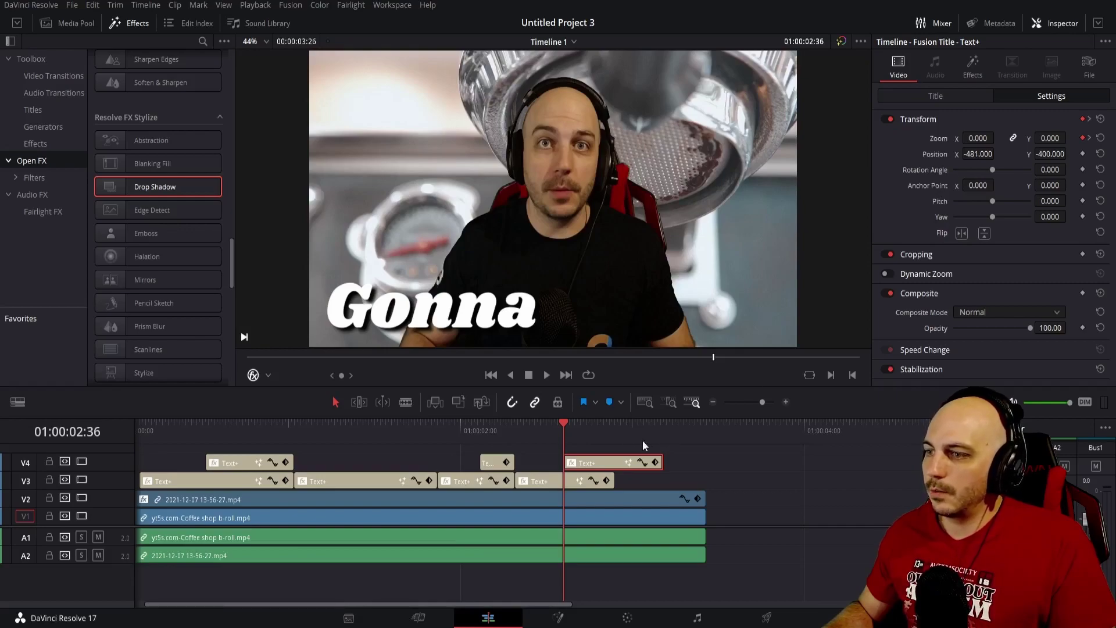
pyautogui.click(589, 431)
pyautogui.moveTo(979, 154); pyautogui.dragTo(997, 153)
# - Play the Gonna-to-Believe sequence and make the Believe clip start a few frames earlier
pyautogui.click(517, 429)
pyautogui.press('space')
pyautogui.press('space')
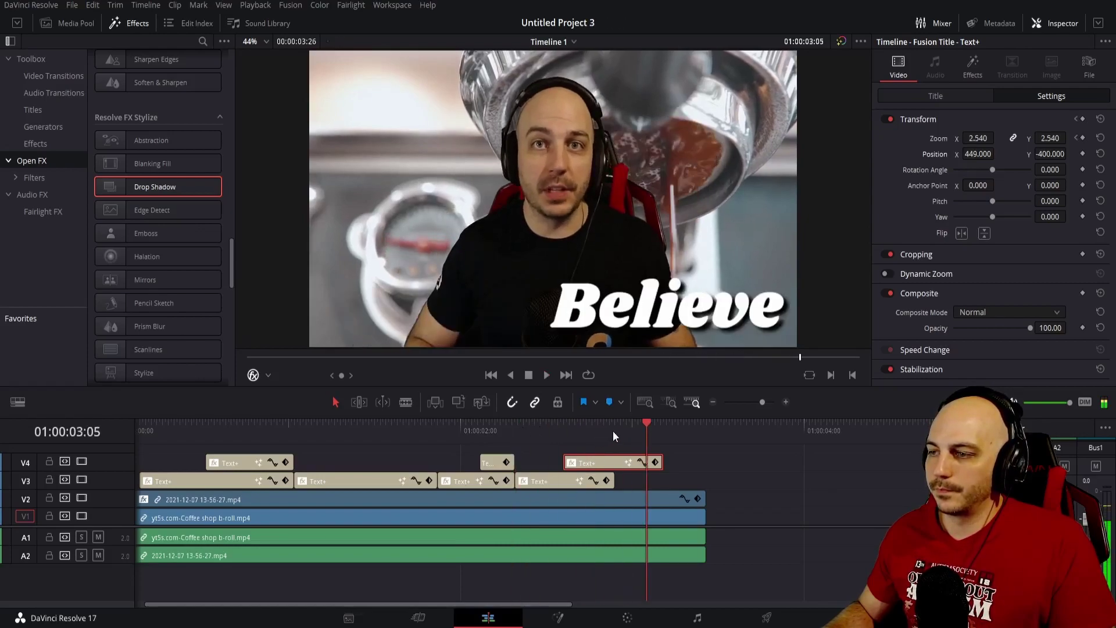
pyautogui.click(533, 430)
pyautogui.press('space')
pyautogui.press('space')
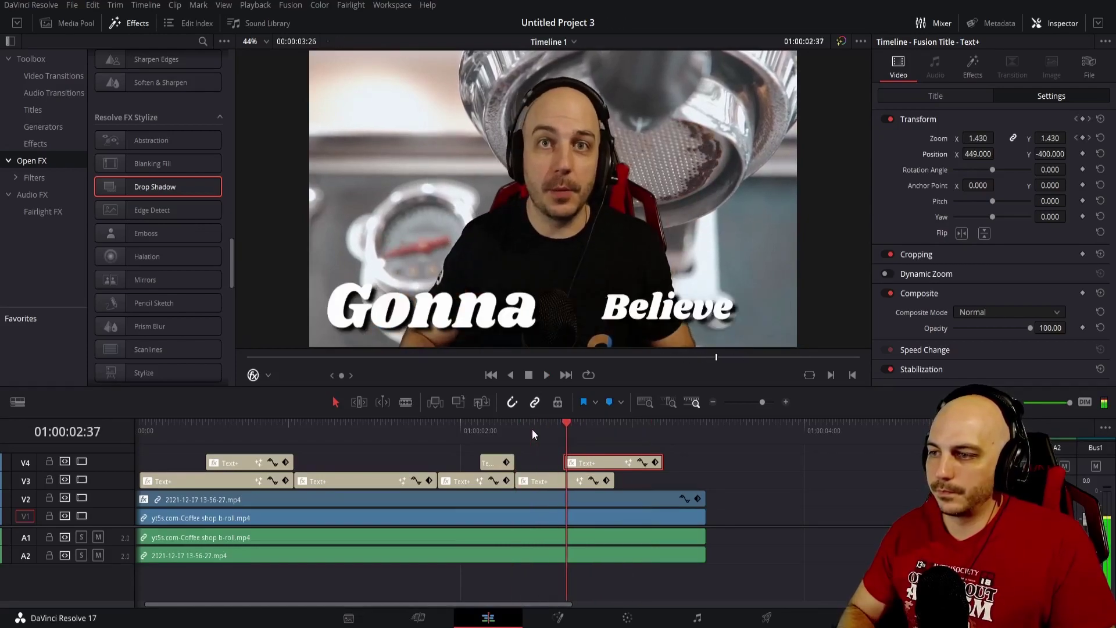
pyautogui.press('Left')
pyautogui.press('Left')
pyautogui.press('Left')
pyautogui.press('Left')
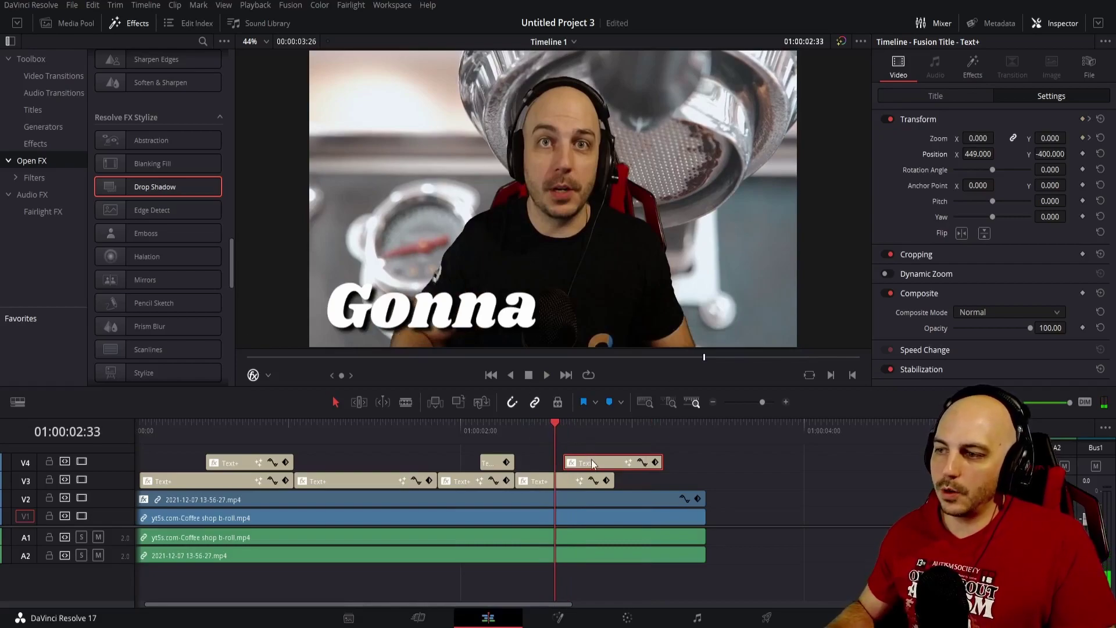
pyautogui.moveTo(592, 459); pyautogui.dragTo(583, 460)
# - Review the captions and trim Believe's end to the playhead at 01:00:02:54
pyautogui.click(612, 427)
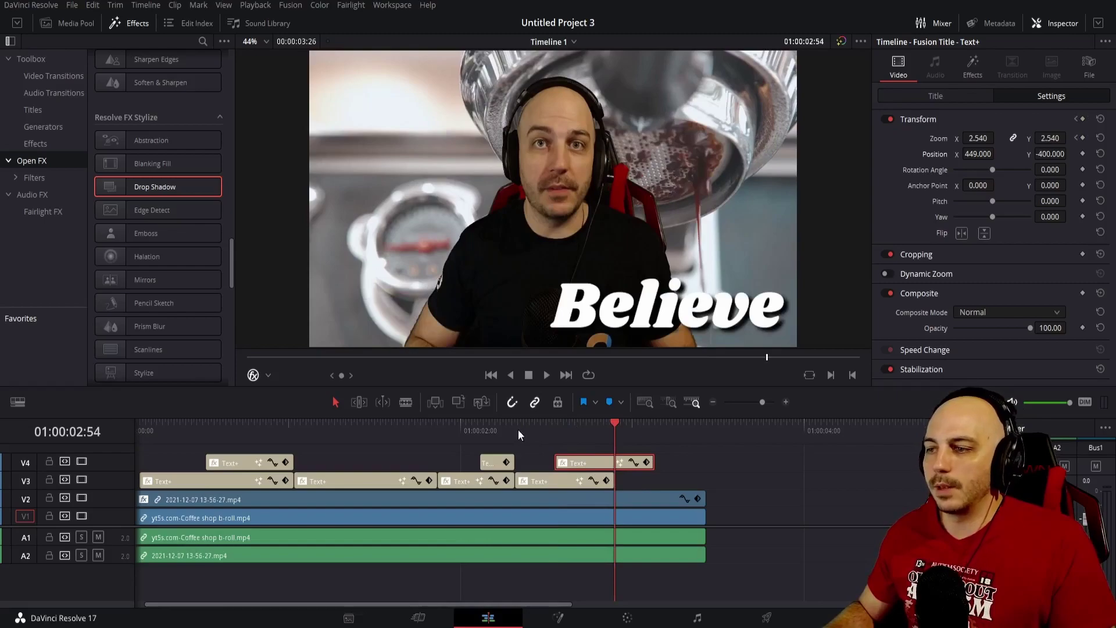
pyautogui.click(450, 430)
pyautogui.press('space')
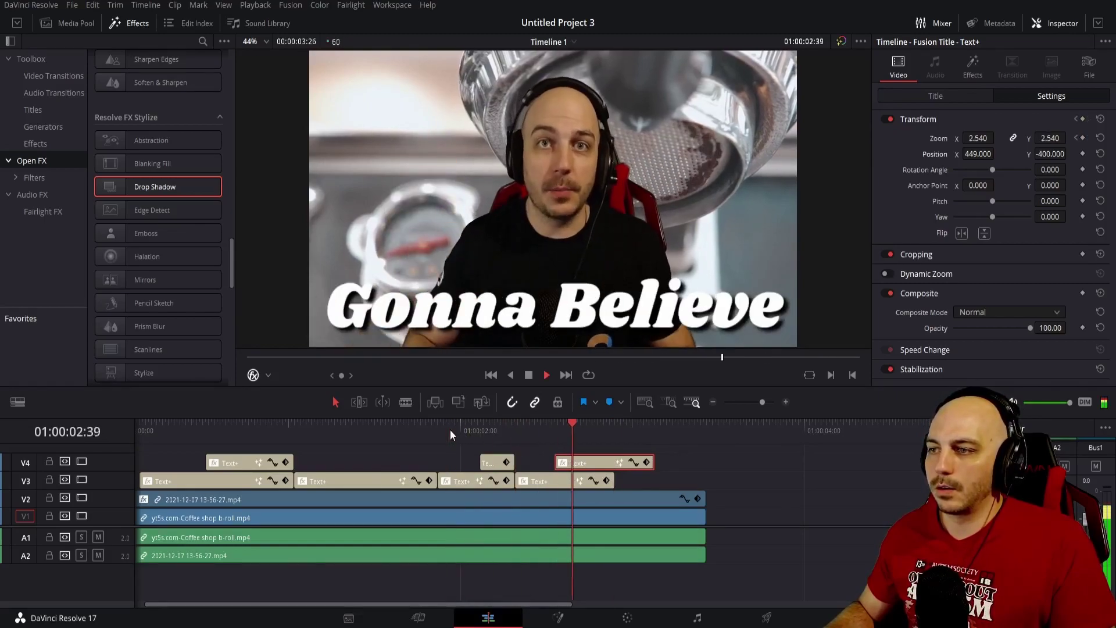
pyautogui.press('space')
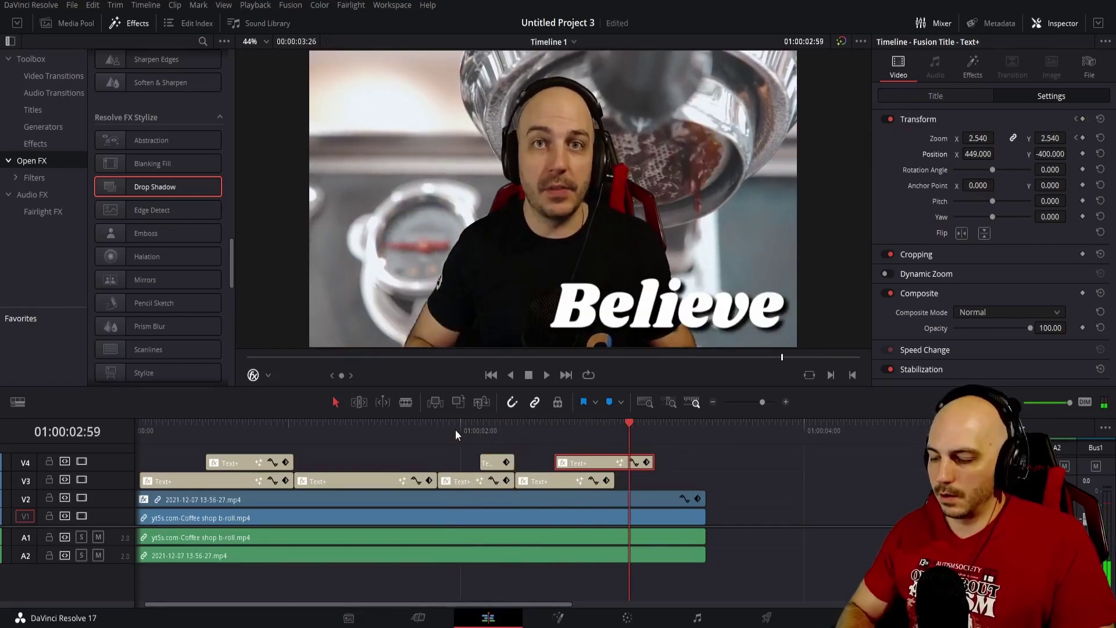
pyautogui.press('Right')
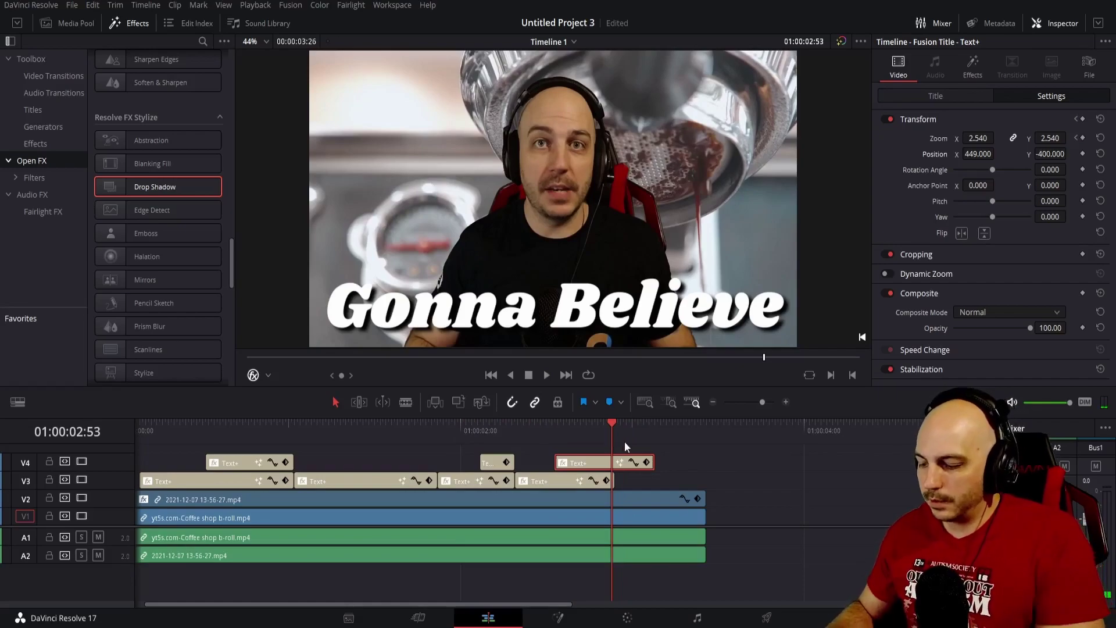
pyautogui.press('Right')
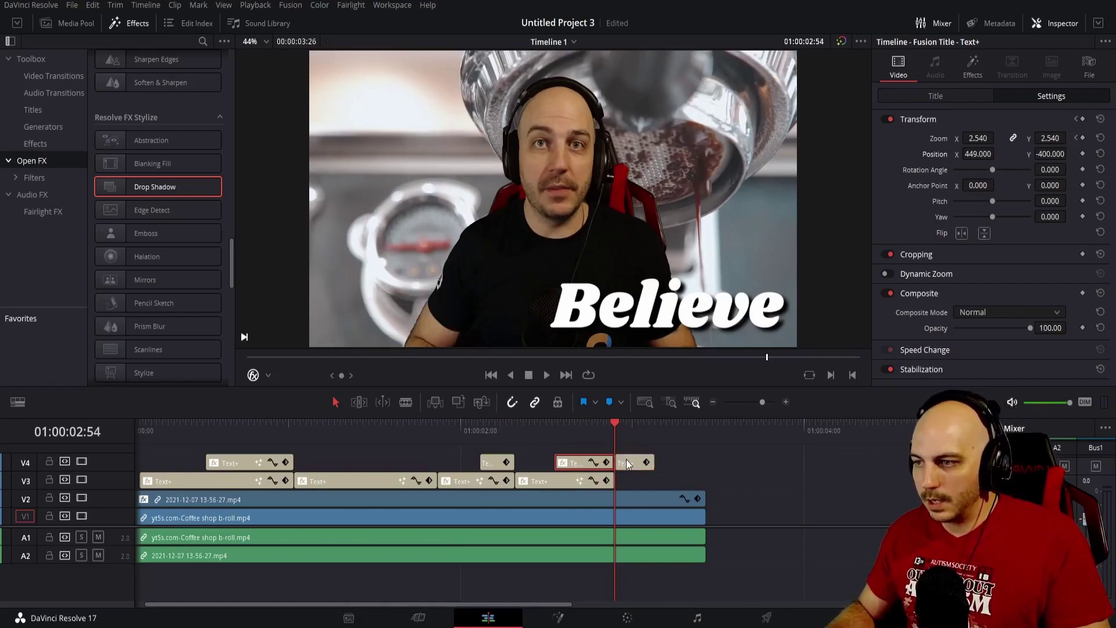
pyautogui.hotkey('shift', ']')
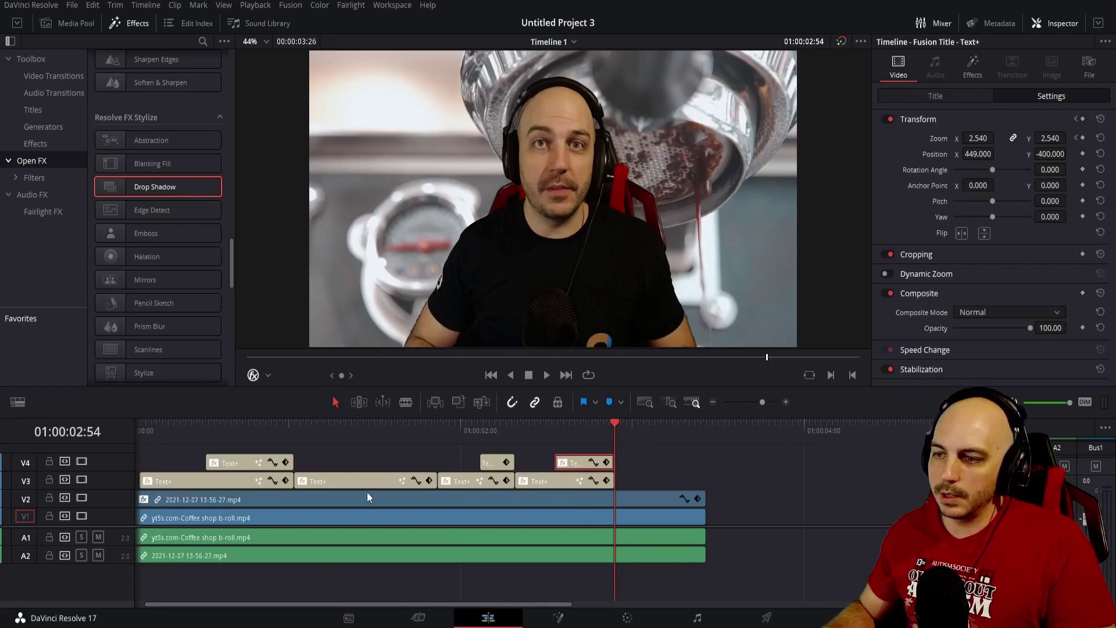
# - Alt-drag the Believe Text+ clip onto V3 after it and change its word to 'This'
pyautogui.moveTo(246, 456); pyautogui.dragTo(630, 478)
pyautogui.click(630, 473)
pyautogui.click(936, 96)
pyautogui.click(960, 189)
pyautogui.write('My')
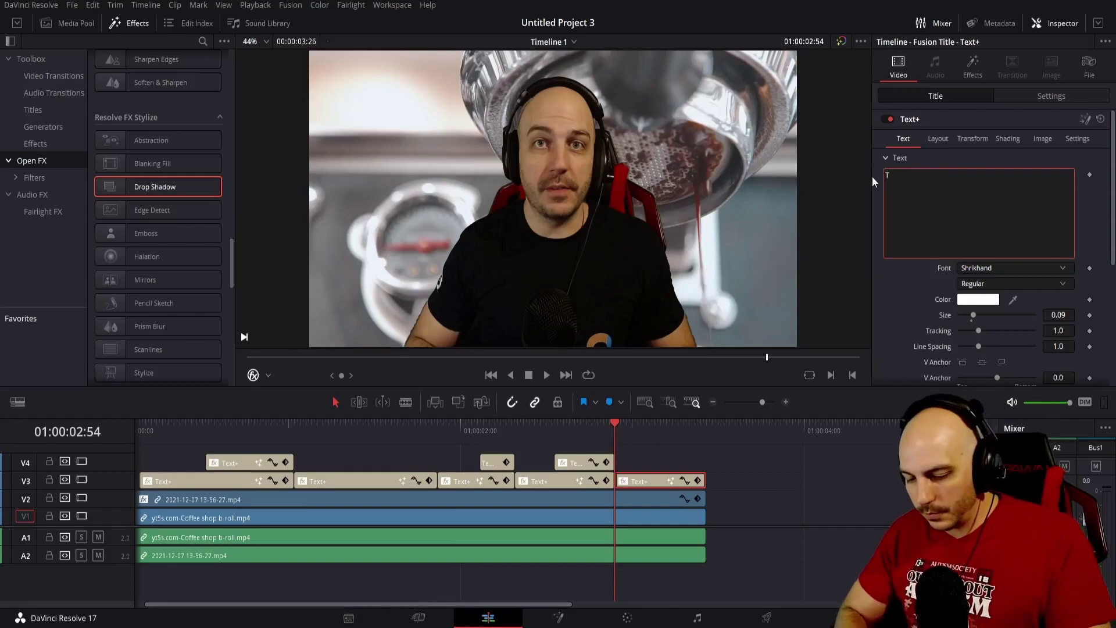
pyautogui.write('This')
pyautogui.click(898, 297)
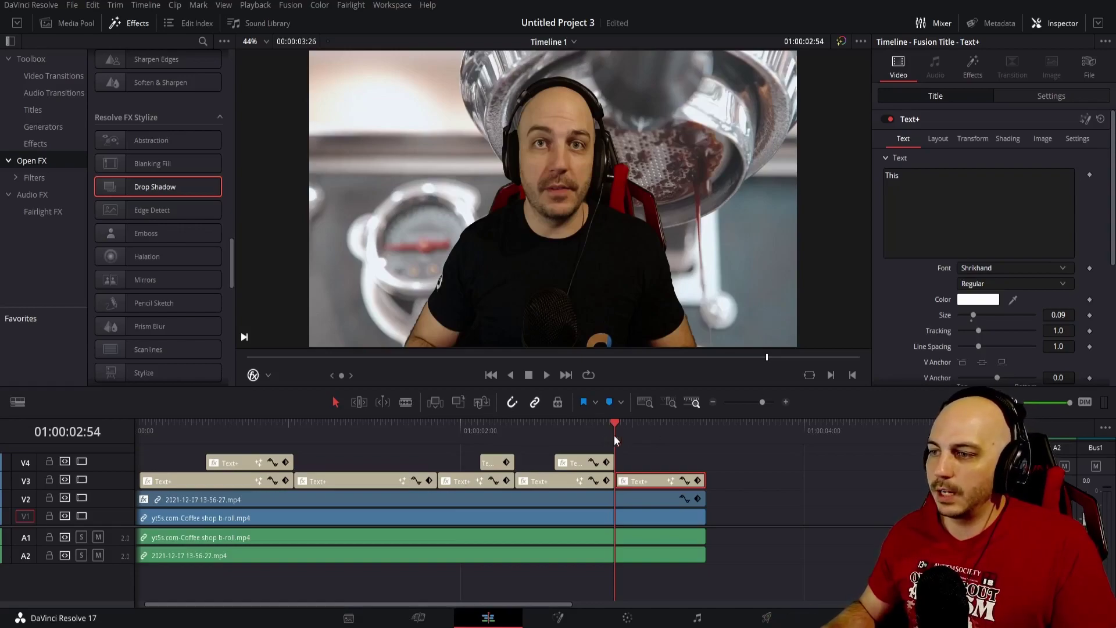
# - Play the edit from the start, then cut the Believe and V3 captions together at the playhead
pyautogui.press('Home')
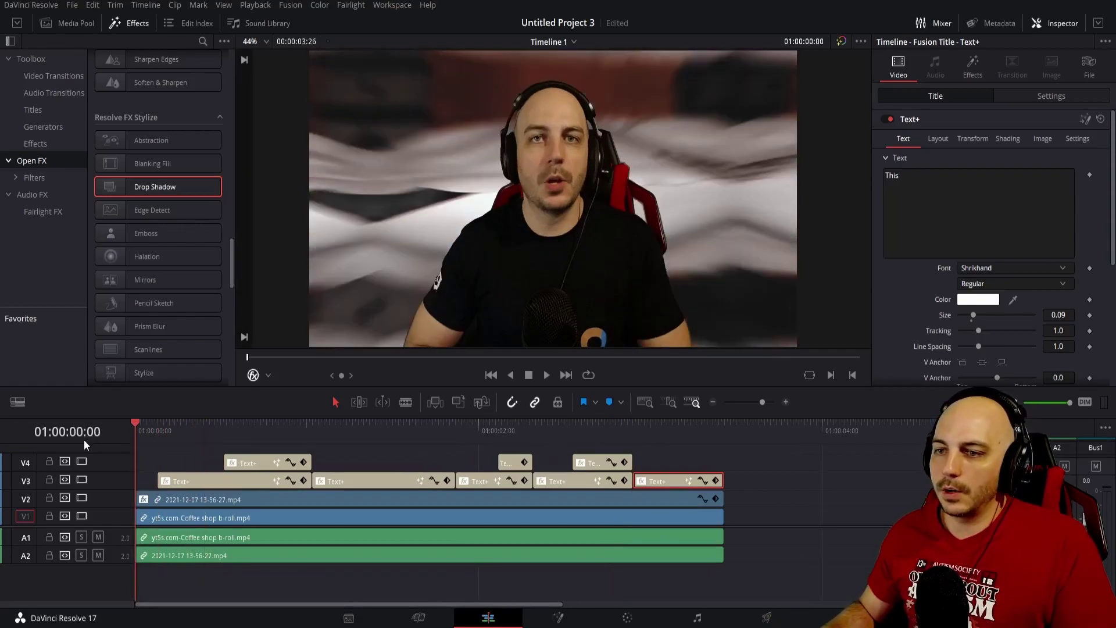
pyautogui.press('space')
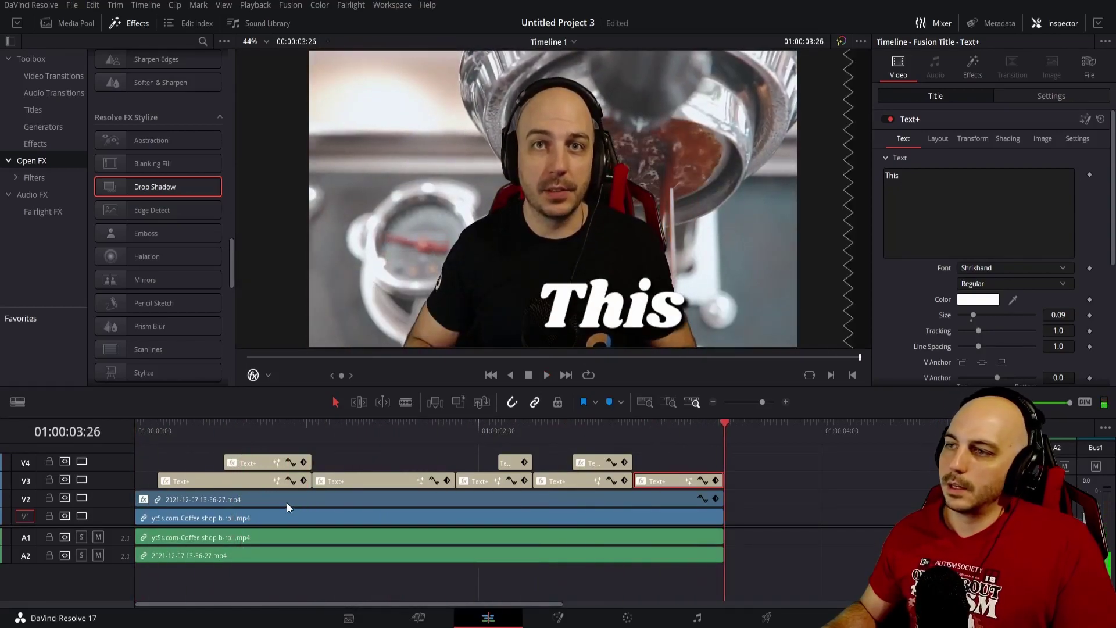
pyautogui.press('Home')
pyautogui.press('space')
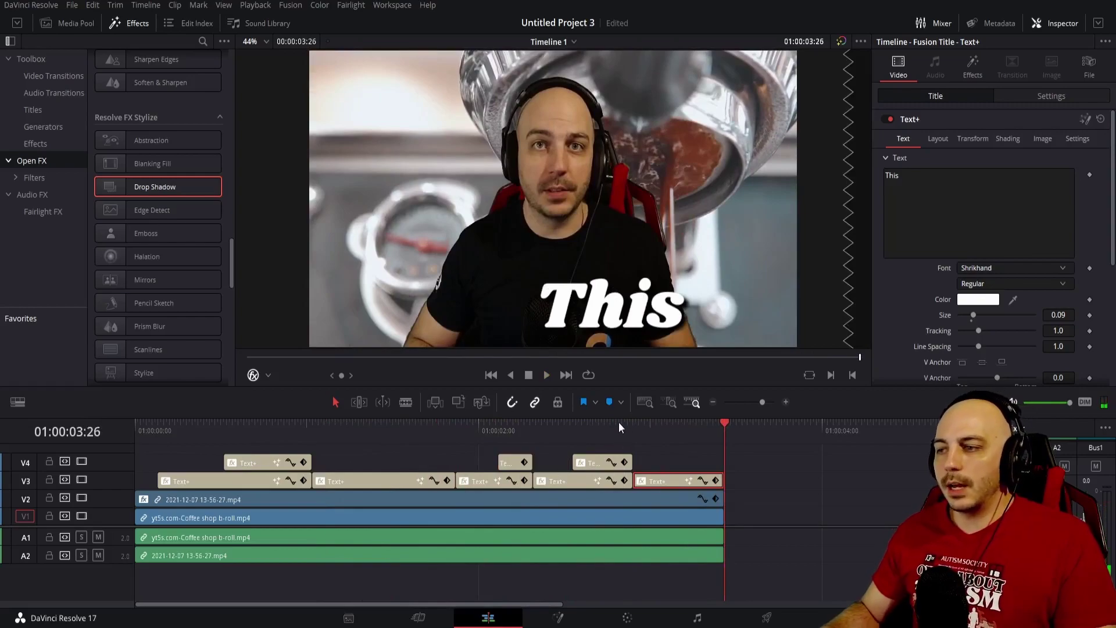
pyautogui.click(602, 424)
pyautogui.click(585, 462)
pyautogui.keyDown('ctrl'); pyautogui.click(584, 477); pyautogui.keyUp('ctrl')
pyautogui.press('space')
pyautogui.press('space')
pyautogui.press('Left')
pyautogui.press('Left')
pyautogui.press('Left')
pyautogui.press('Left')
pyautogui.press('Left')
pyautogui.press('Left')
pyautogui.hotkey('ctrl', 'b')
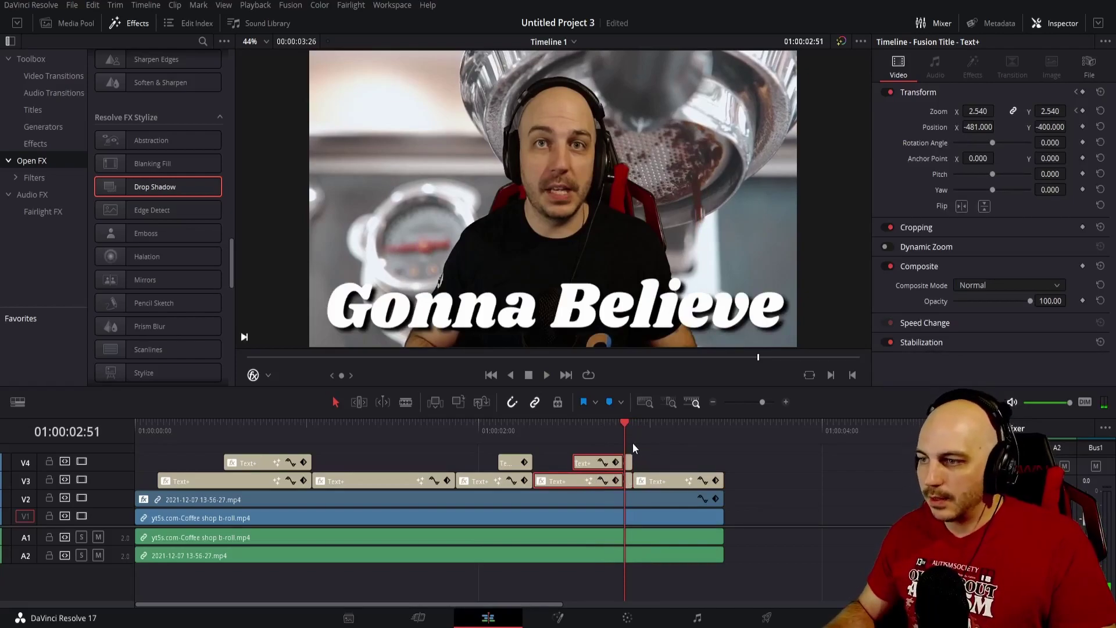
# - Slide the 'This' caption left to close the gap and extend it to the video's end
pyautogui.press('Right')
pyautogui.press('Right')
pyautogui.press('Right')
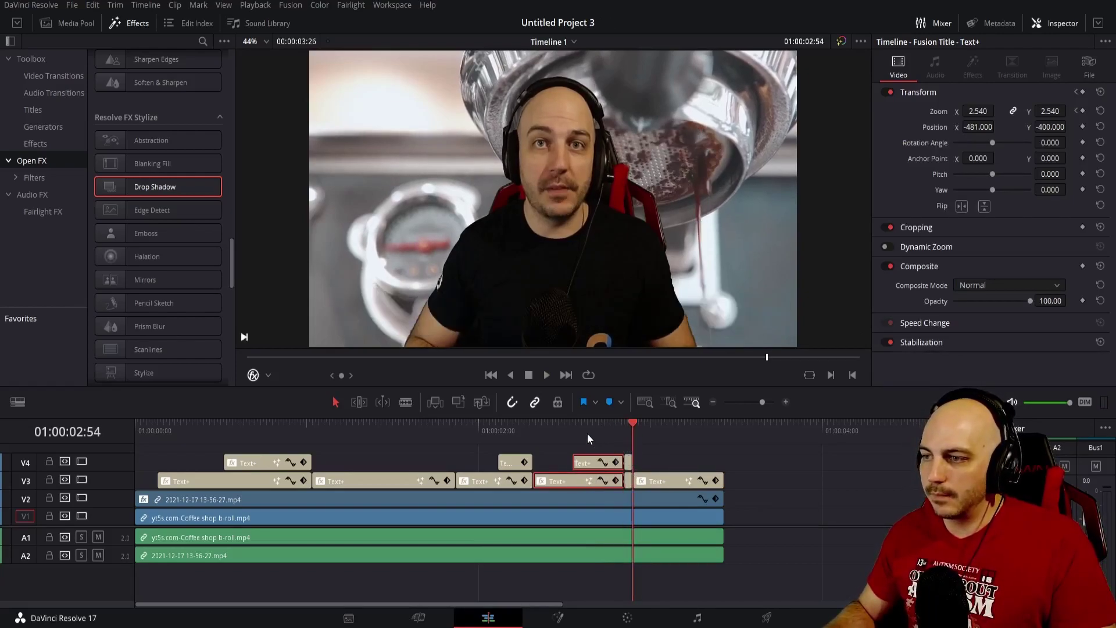
pyautogui.press('Left')
pyautogui.press('Left')
pyautogui.press('Left')
pyautogui.press('Left')
pyautogui.press('Left')
pyautogui.press('Left')
pyautogui.press('Left')
pyautogui.press('Left')
pyautogui.press('Left')
pyautogui.press('Left')
pyautogui.press('Left')
pyautogui.press('Left')
pyautogui.press('Left')
pyautogui.press('Left')
pyautogui.press('Left')
pyautogui.press('Left')
pyautogui.click(628, 463)
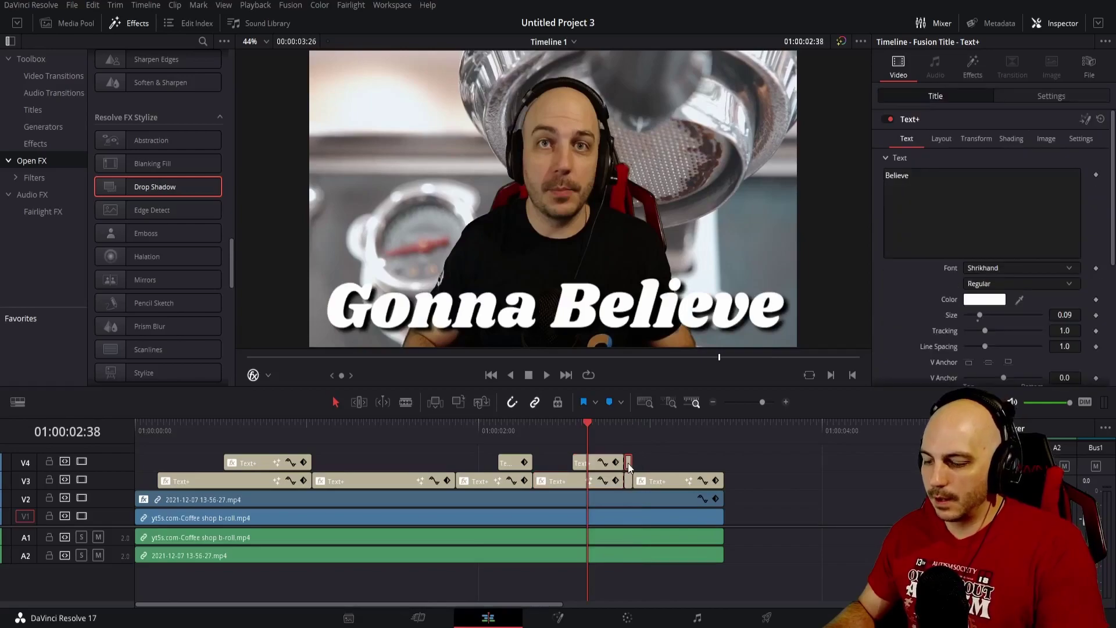
pyautogui.moveTo(657, 481); pyautogui.dragTo(725, 481)
pyautogui.click(432, 425)
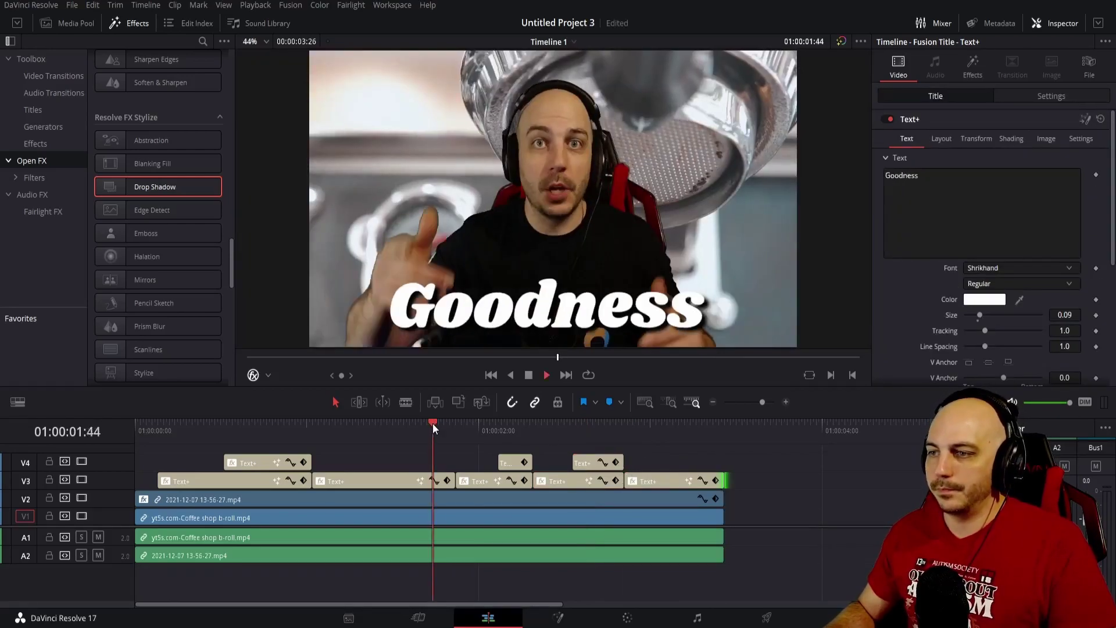
pyautogui.press('space')
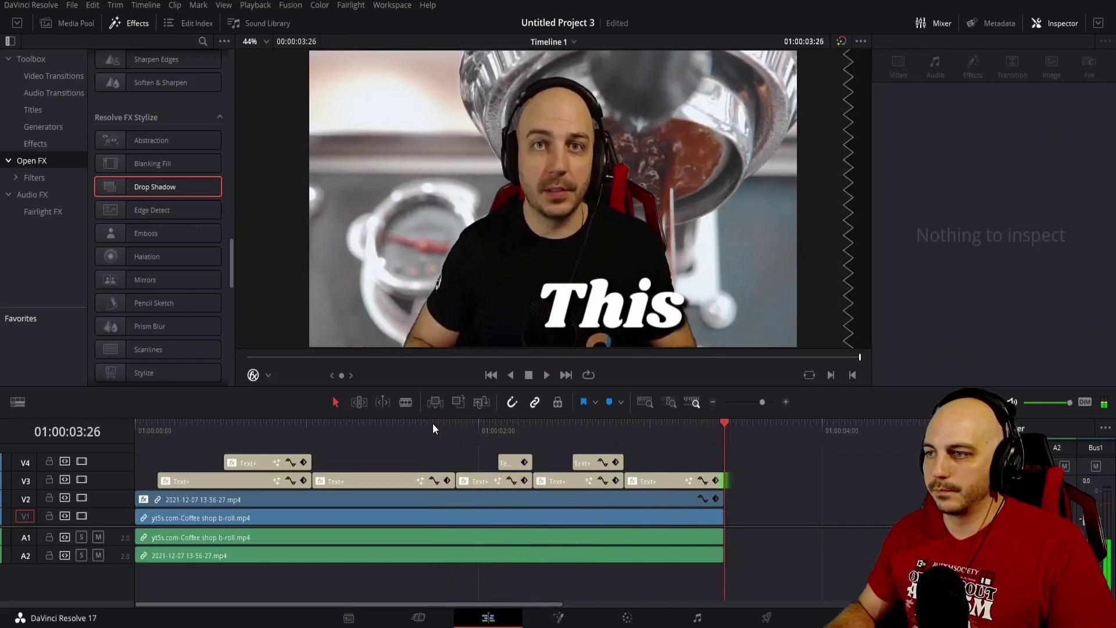
# - Centre 'This' horizontally at Position X 5 and play through to the end
pyautogui.click(658, 483)
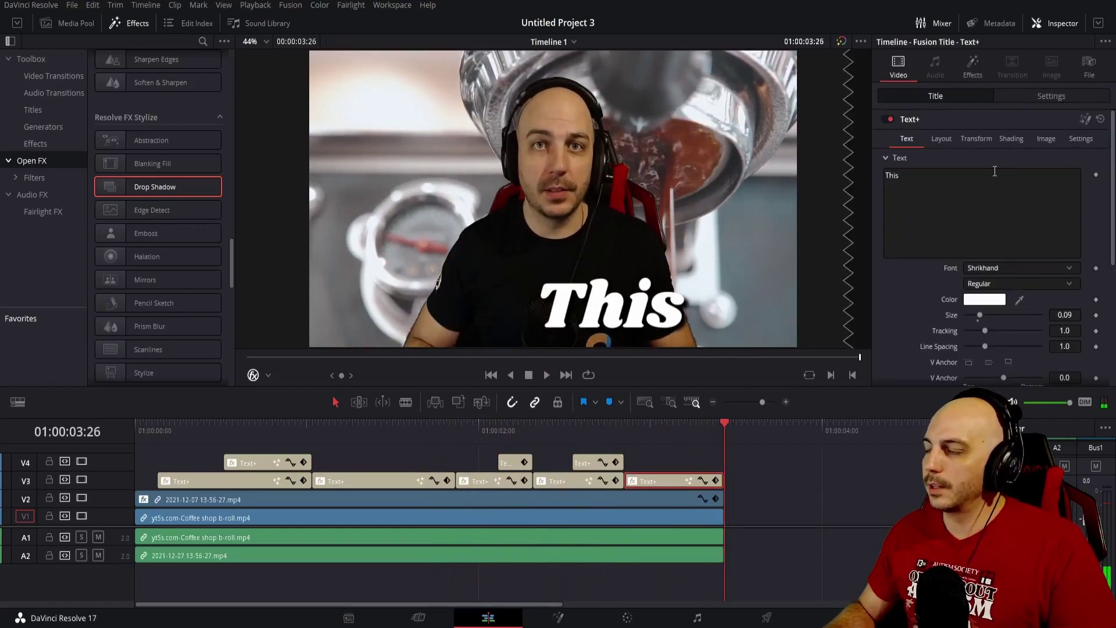
pyautogui.click(1051, 96)
pyautogui.moveTo(970, 154); pyautogui.dragTo(918, 155)
pyautogui.click(542, 423)
pyautogui.press('space')
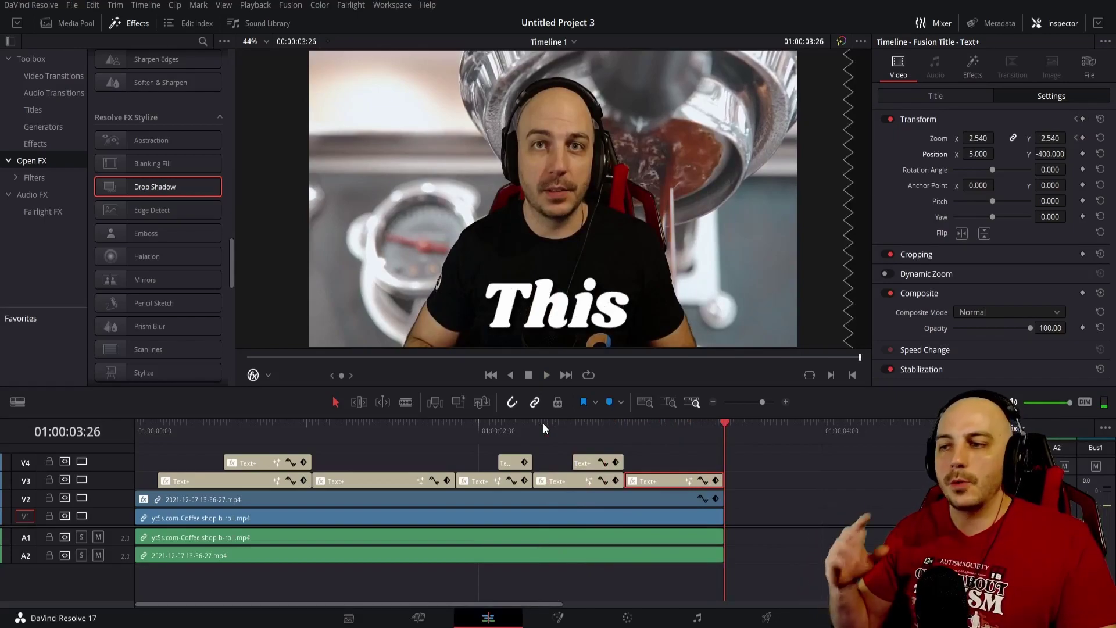
# - Save the 'This' Text+ caption into the Diablo 2 Stuff power bin
pyautogui.click(79, 23)
pyautogui.click(27, 239)
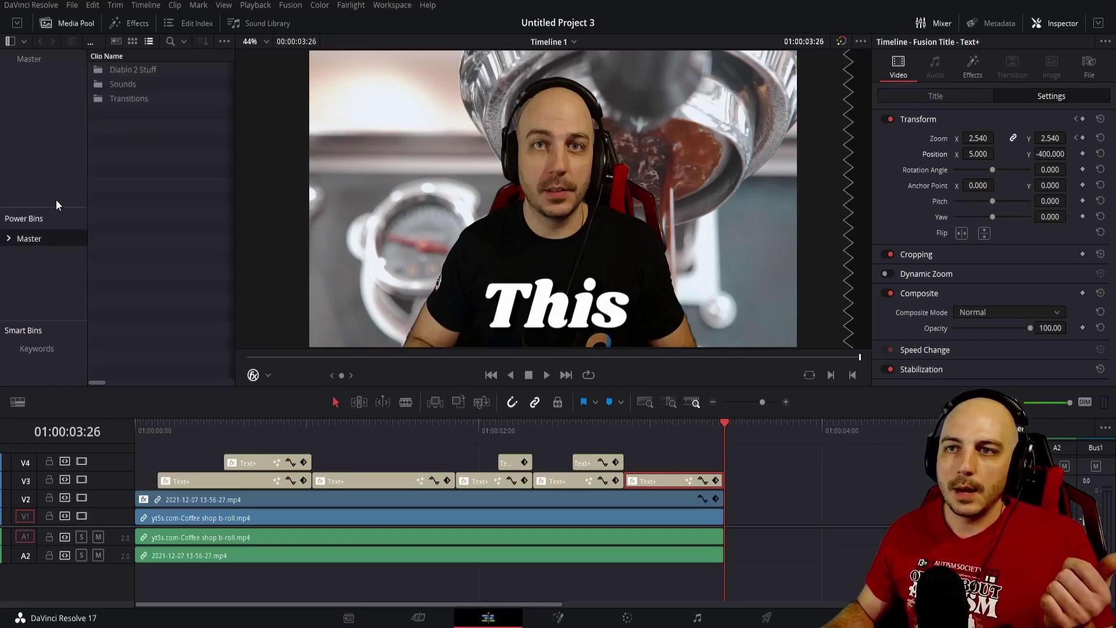
pyautogui.doubleClick(131, 70)
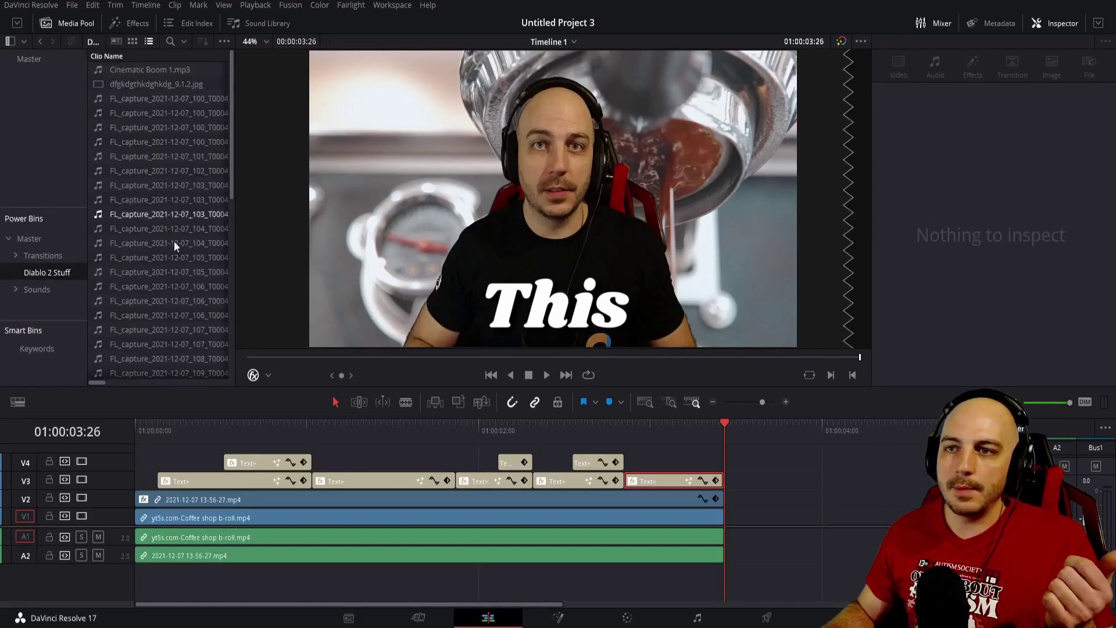
pyautogui.moveTo(230, 163); pyautogui.dragTo(225, 389)
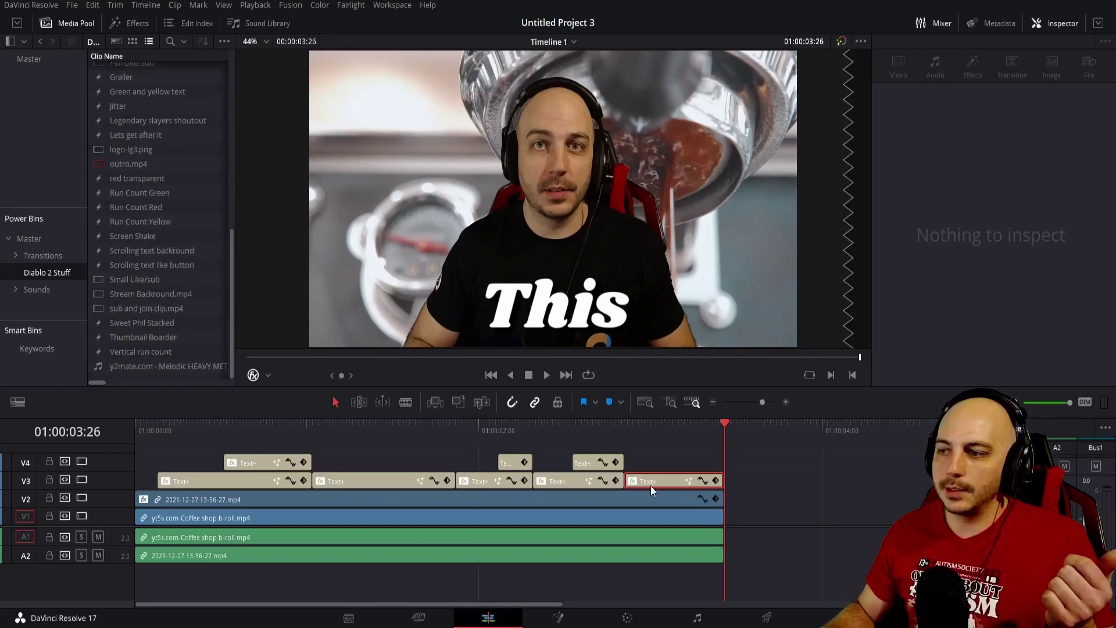
pyautogui.click(651, 482)
pyautogui.moveTo(197, 339); pyautogui.dragTo(197, 338)
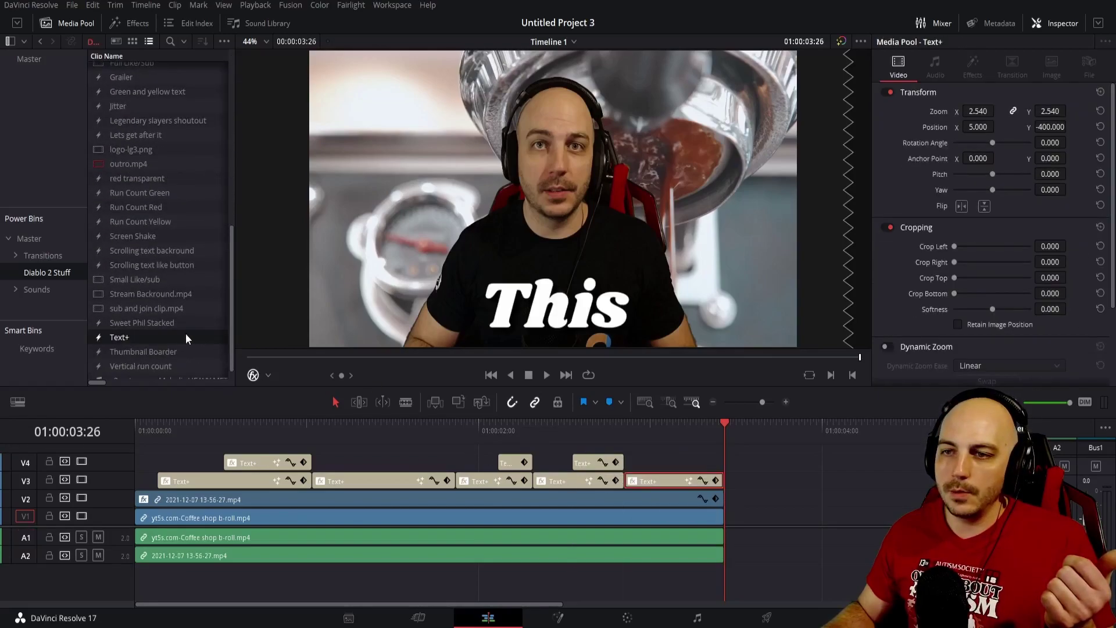
# - Rename the saved clip 'MR. Beast text' and drop a test copy on V2
pyautogui.click(129, 339)
pyautogui.press('BackSpace')
pyautogui.press('BackSpace')
pyautogui.press('BackSpace')
pyautogui.press('BackSpace')
pyautogui.press('BackSpace')
pyautogui.write('MR. Boast')
pyautogui.press('BackSpace')
pyautogui.press('BackSpace')
pyautogui.press('BackSpace')
pyautogui.press('BackSpace')
pyautogui.write('east text')
pyautogui.click(540, 446)
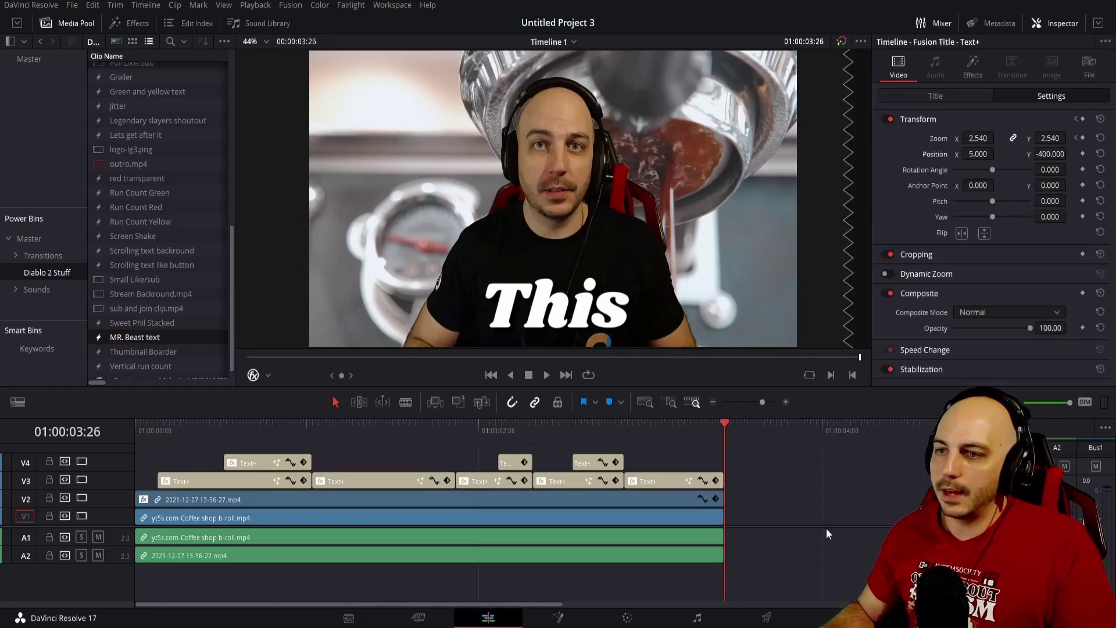
pyautogui.moveTo(732, 497); pyautogui.dragTo(761, 494)
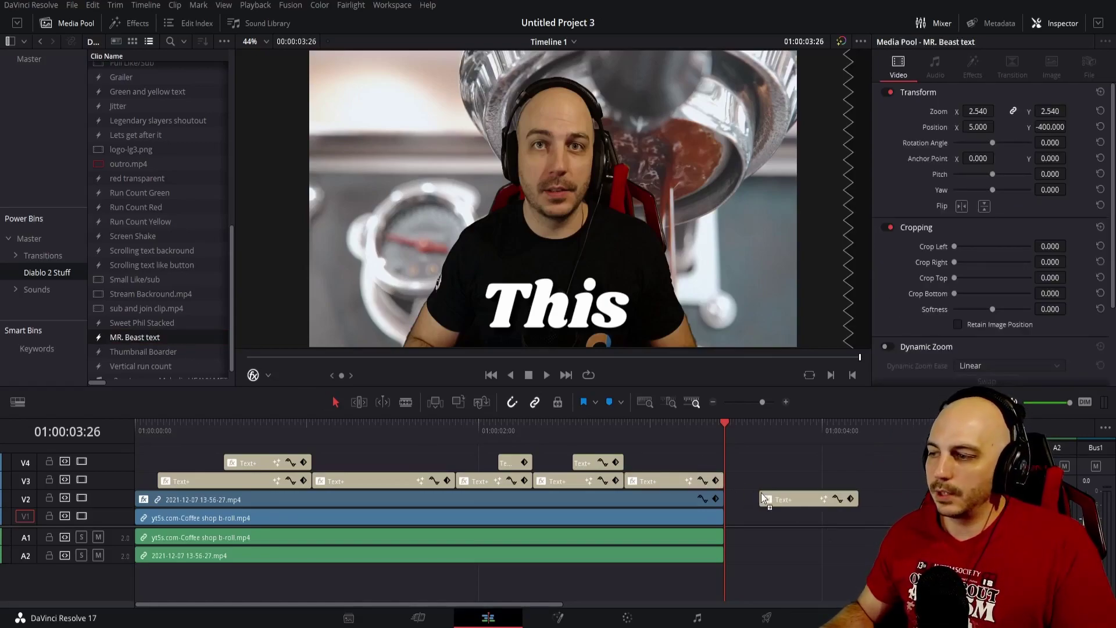
pyautogui.click(787, 431)
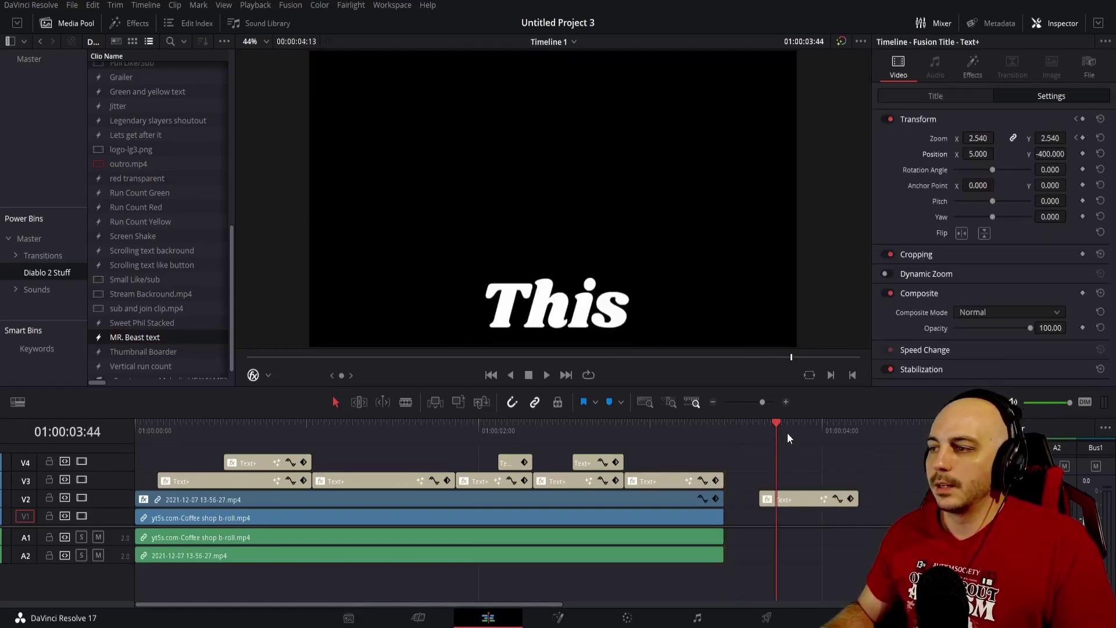